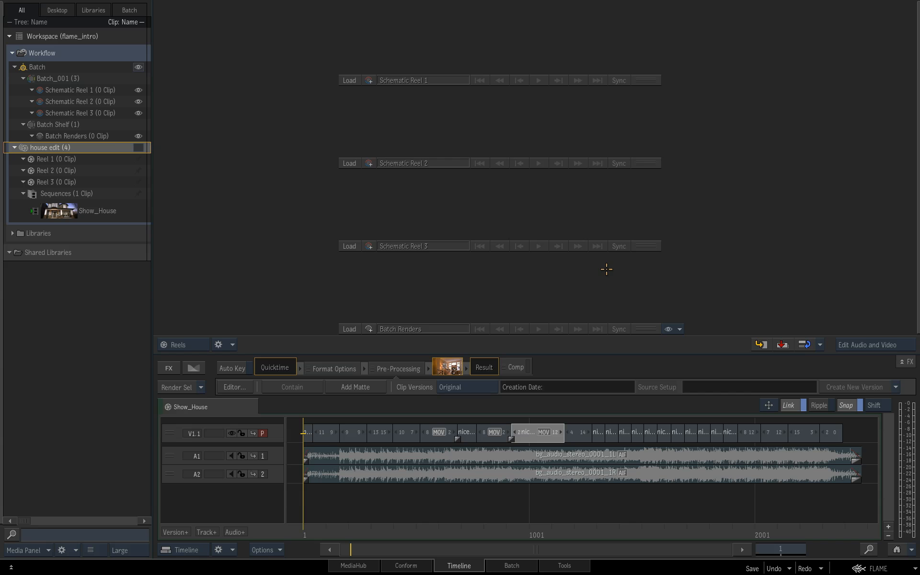
Import the tropical-beach-vacation-wallpaper image and the hcw_godiva_wide clip from the Godiva Wide folder into Schematic Reel 2
click(360, 566)
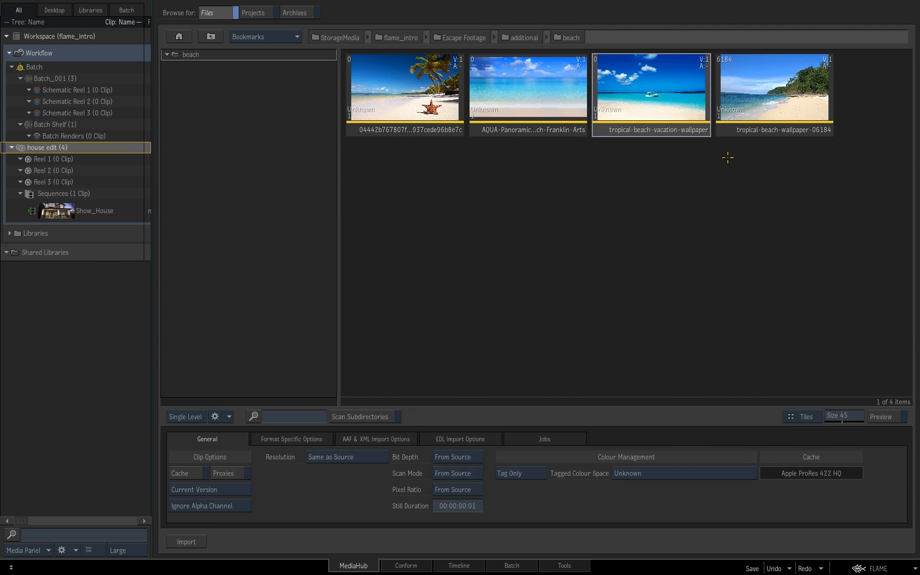
drag(671, 111, 120, 101)
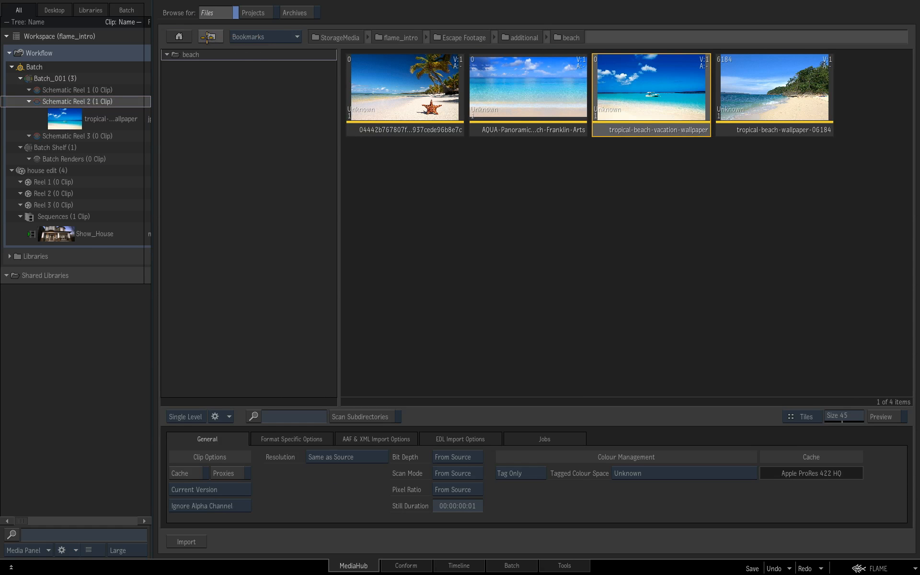
click(208, 37)
click(212, 37)
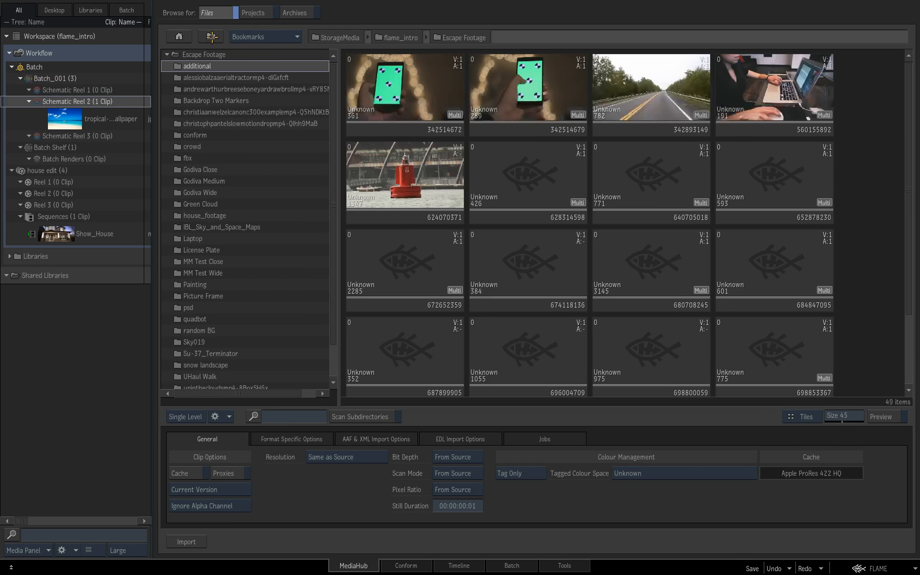
double_click(217, 194)
drag(405, 88, 116, 104)
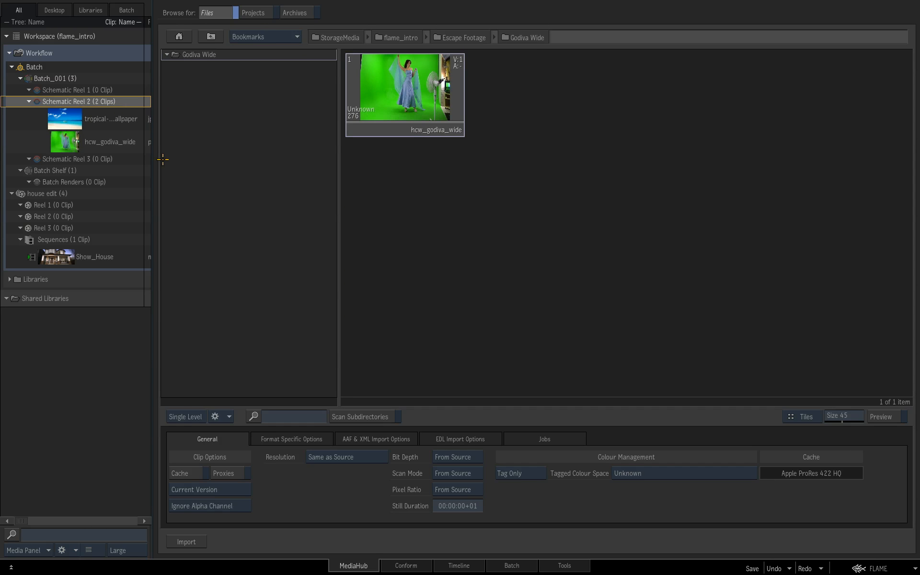
Compare the two imported clips in the desktop reels and the Batch schematic, sliding the reel and spreading the nodes apart
click(472, 566)
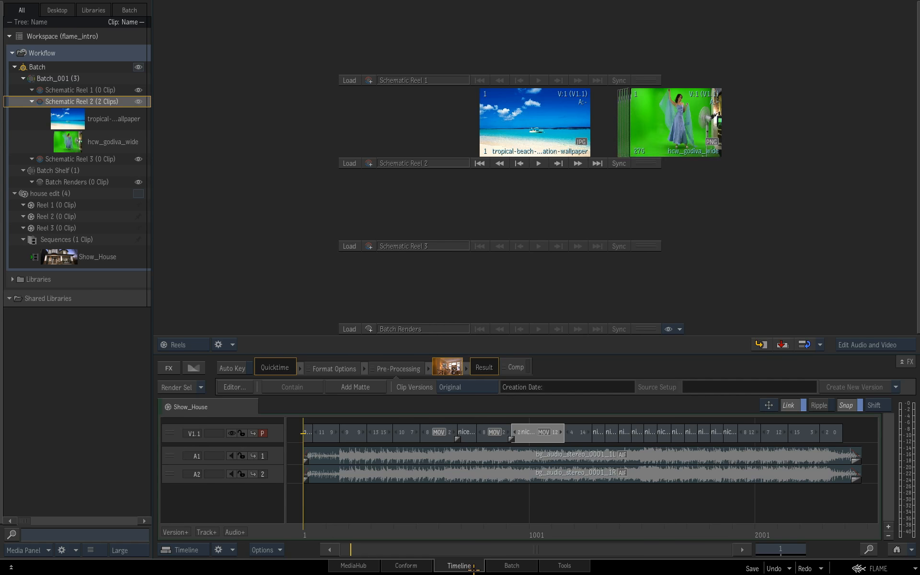
drag(688, 121, 613, 129)
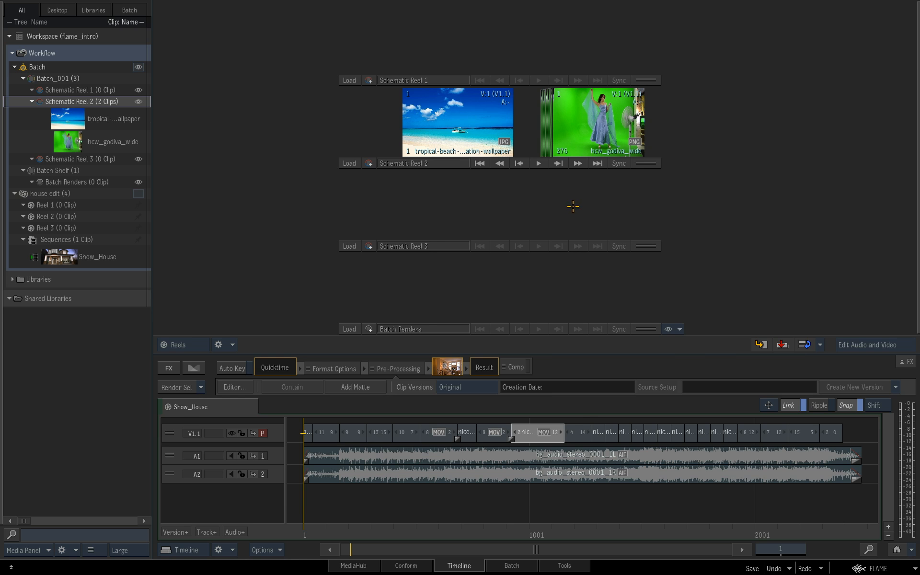
click(512, 566)
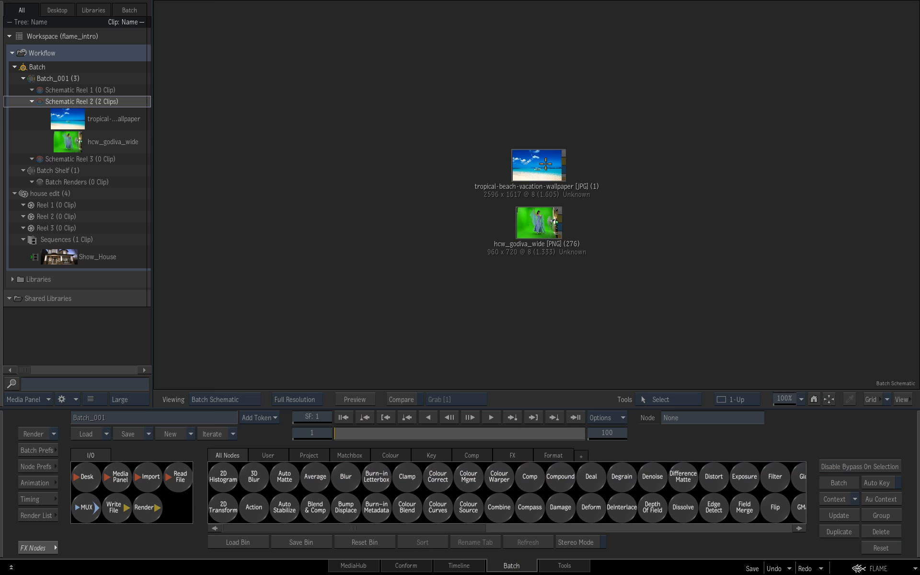
click(542, 147)
drag(540, 235, 536, 248)
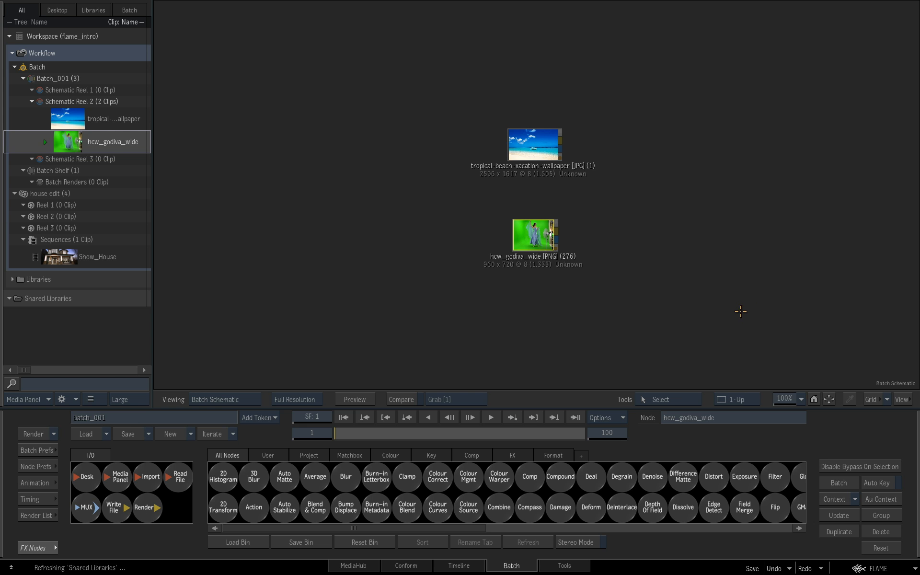
click(459, 565)
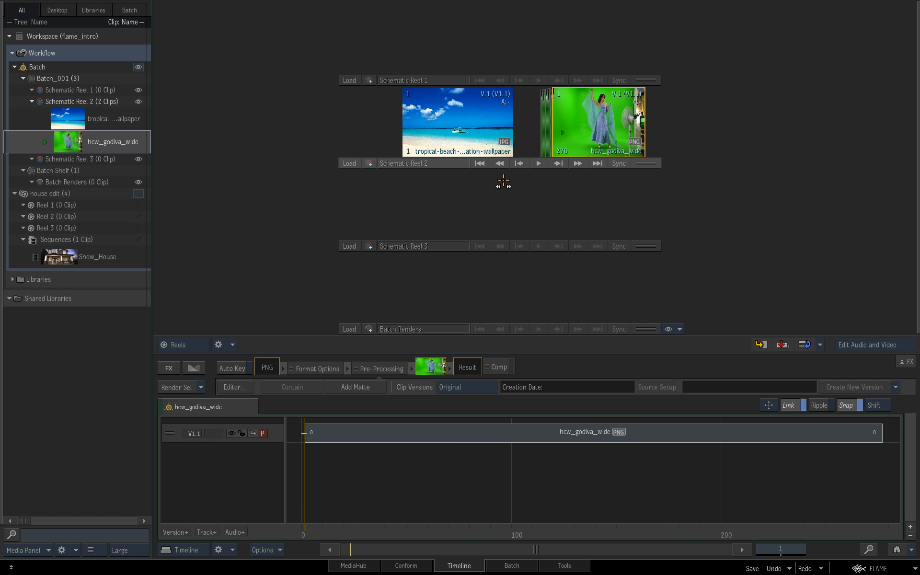
drag(590, 125, 569, 134)
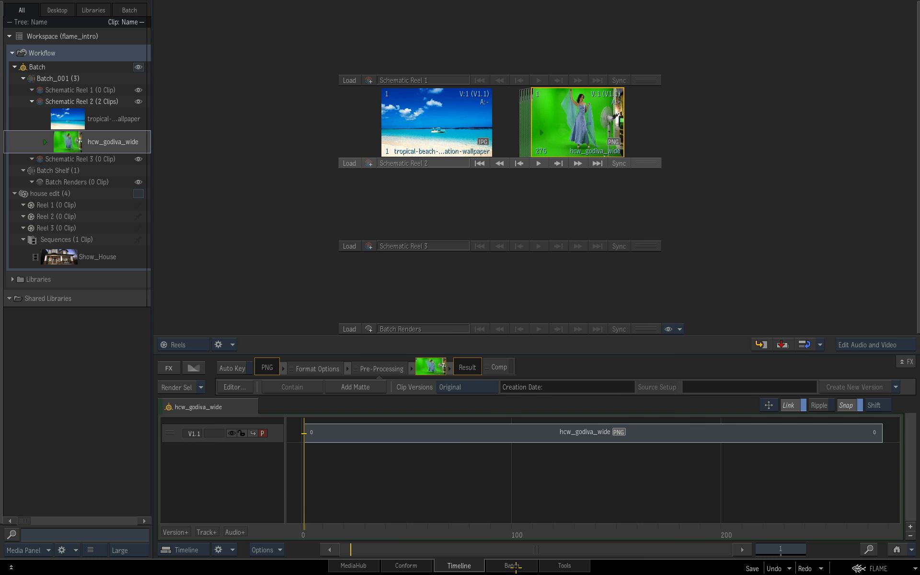
Duplicate the tropical-beach-vacation-wallpaper node in the Batch schematic and place the copy above the original
click(515, 567)
click(528, 139)
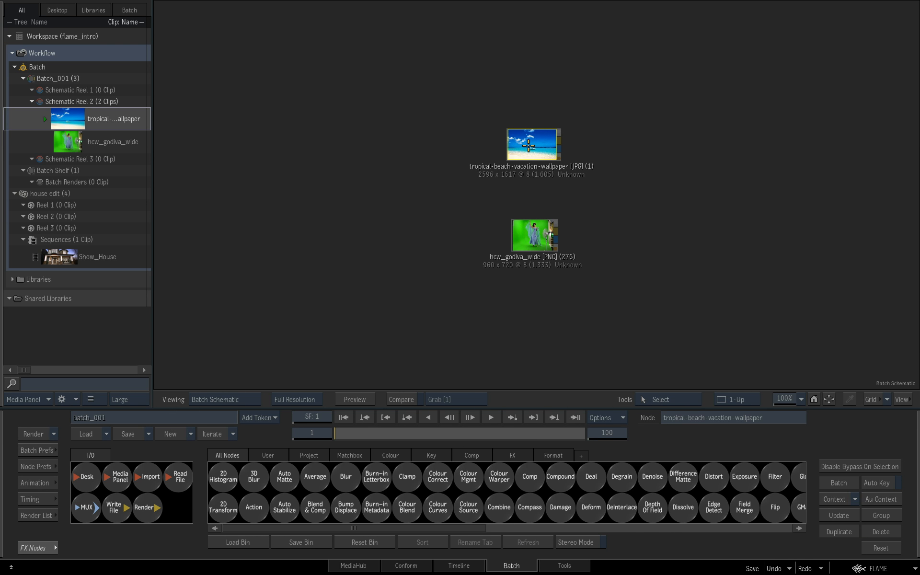
right_click(529, 146)
click(560, 200)
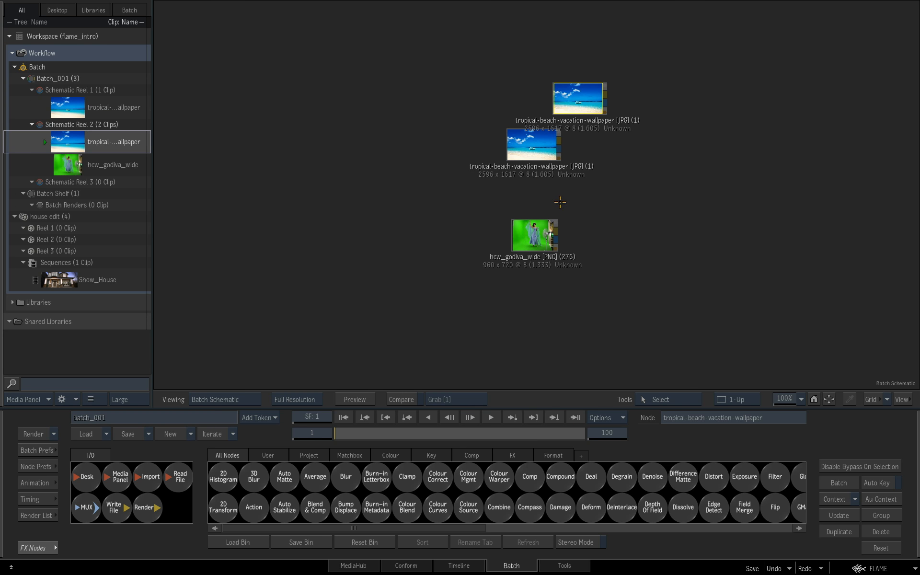
drag(572, 100, 523, 73)
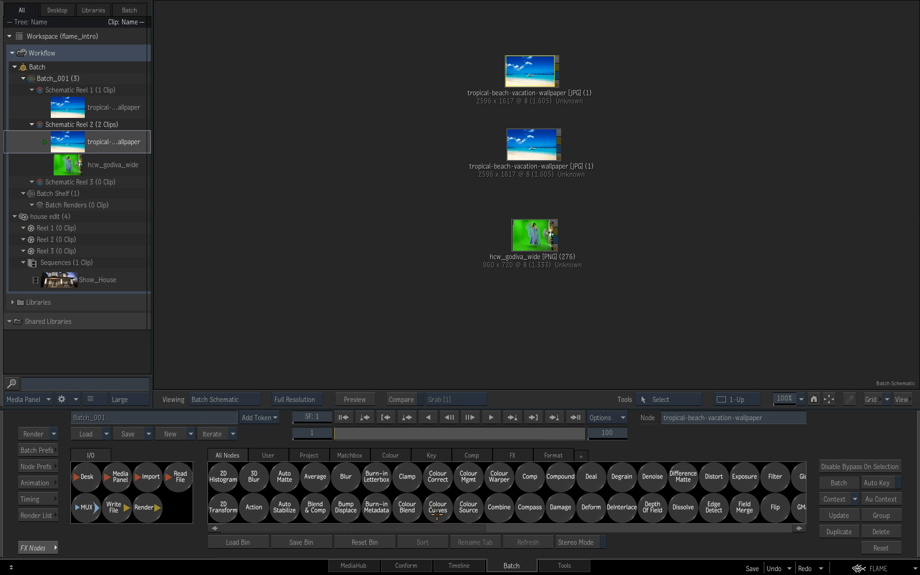
Delete the duplicate beach clip from Schematic Reel 1 and return to the Batch schematic
click(459, 566)
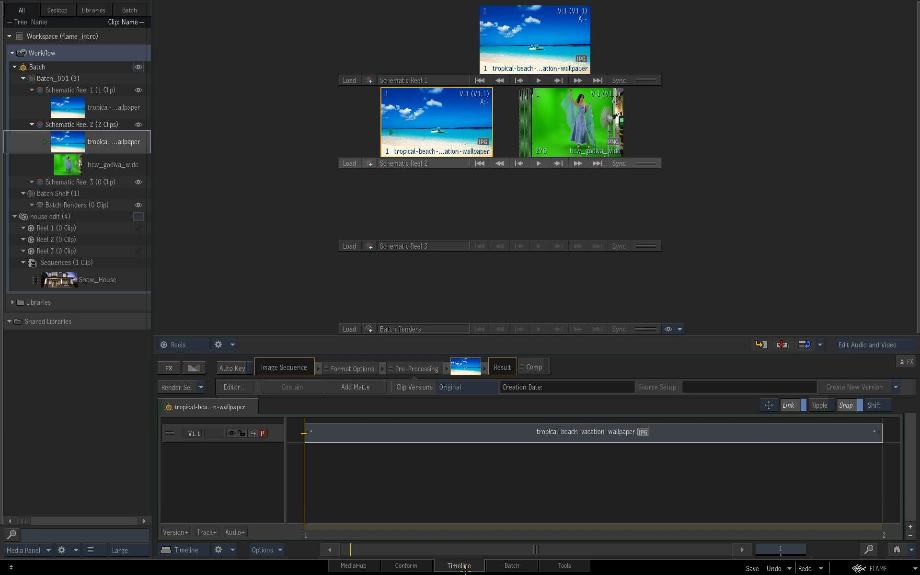
drag(542, 47, 506, 572)
click(516, 567)
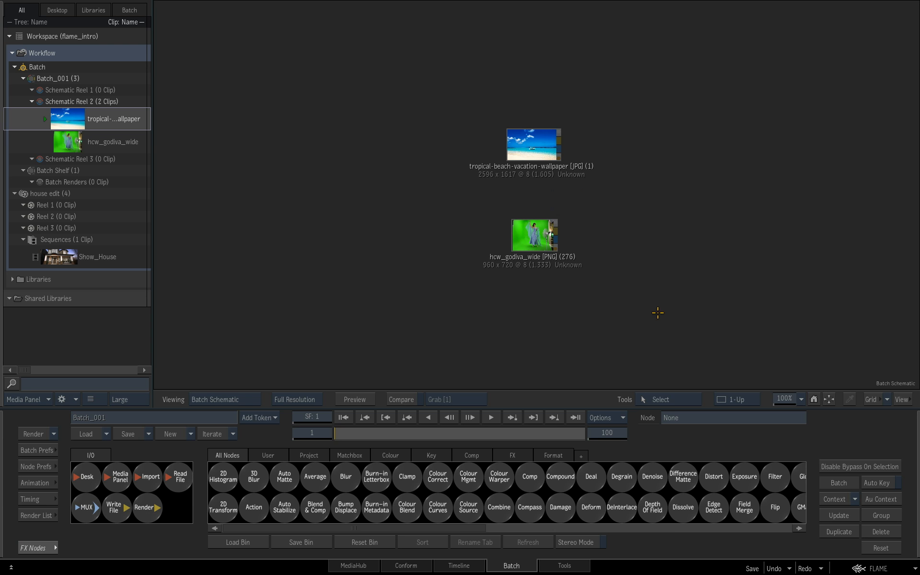
Arrange the hcw_godiva_wide node above the beach node and switch to a 2-Up layout with a narrower schematic view
drag(533, 142, 322, 216)
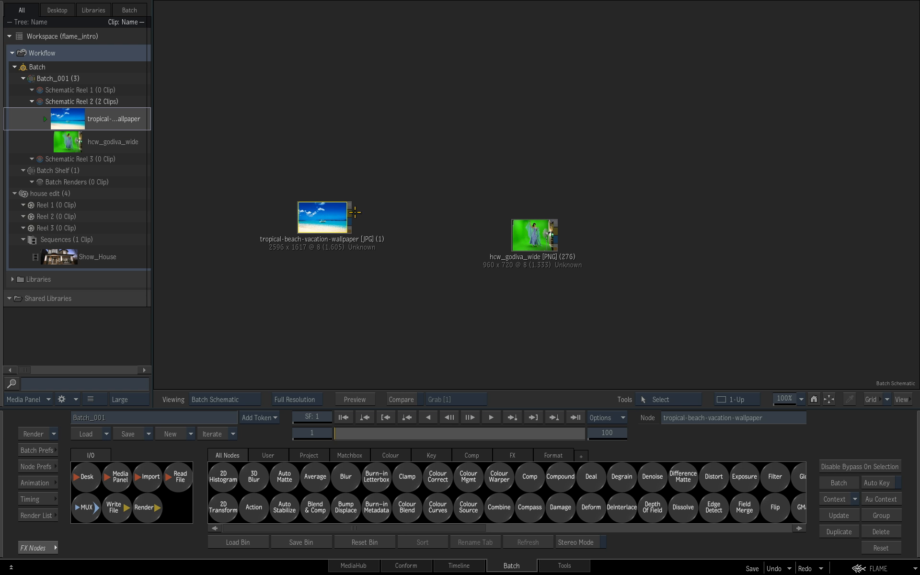
drag(534, 236, 319, 115)
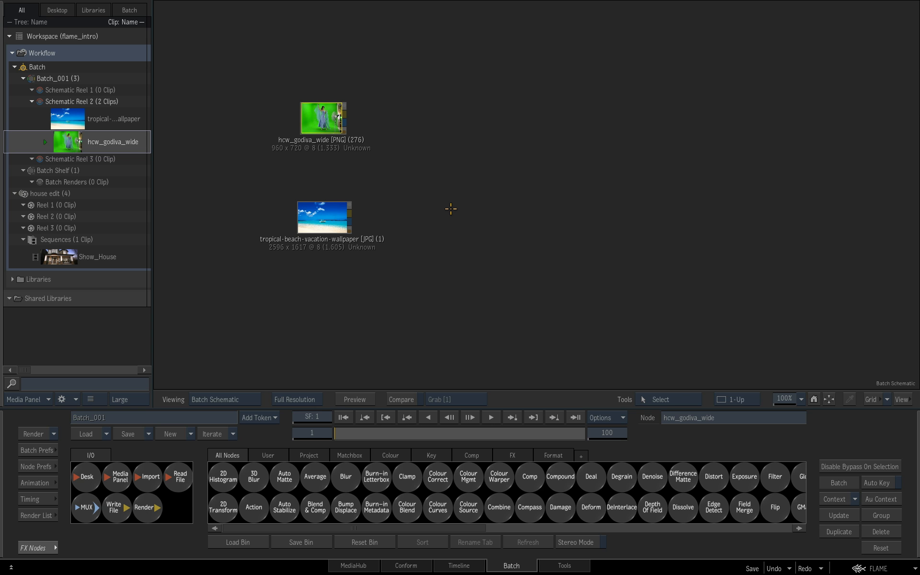
click(745, 399)
click(739, 413)
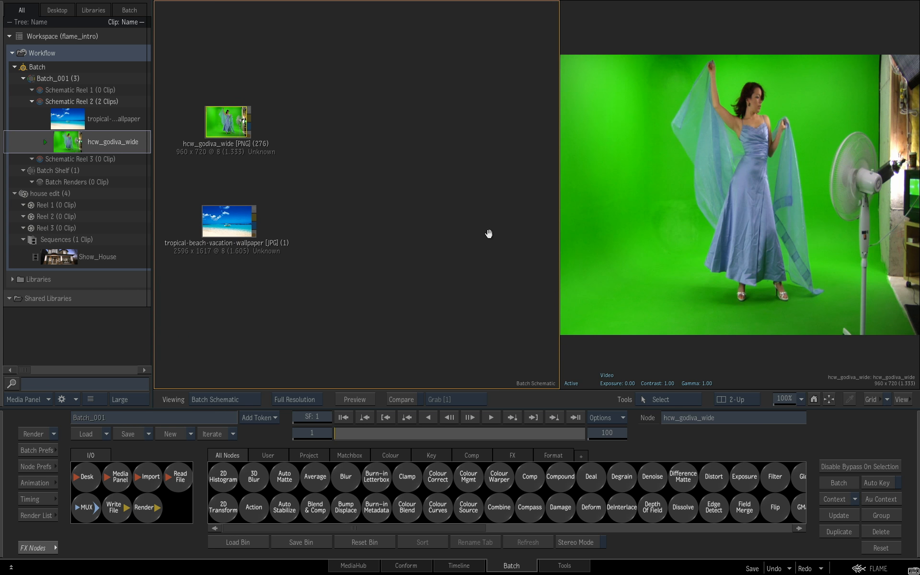
drag(558, 203, 494, 204)
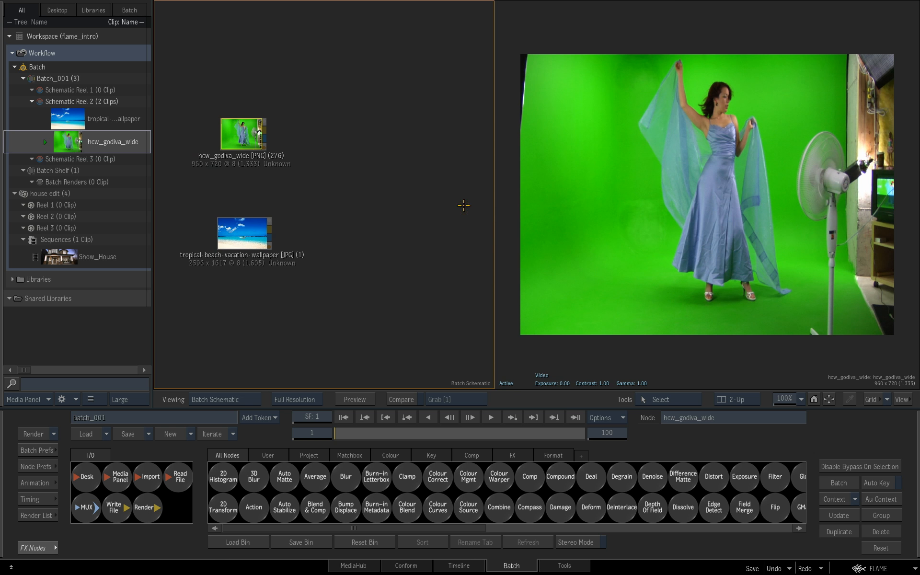
Enable Resize on the hcw_godiva_wide clip with a 1280 x 720 HD 720 destination and the Fill fit method
drag(249, 139, 247, 134)
double_click(235, 139)
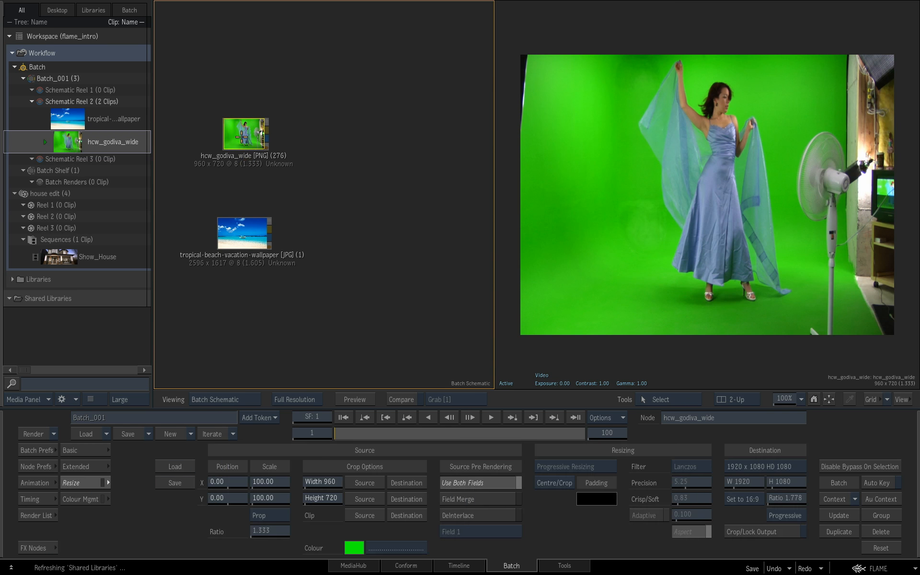
click(102, 483)
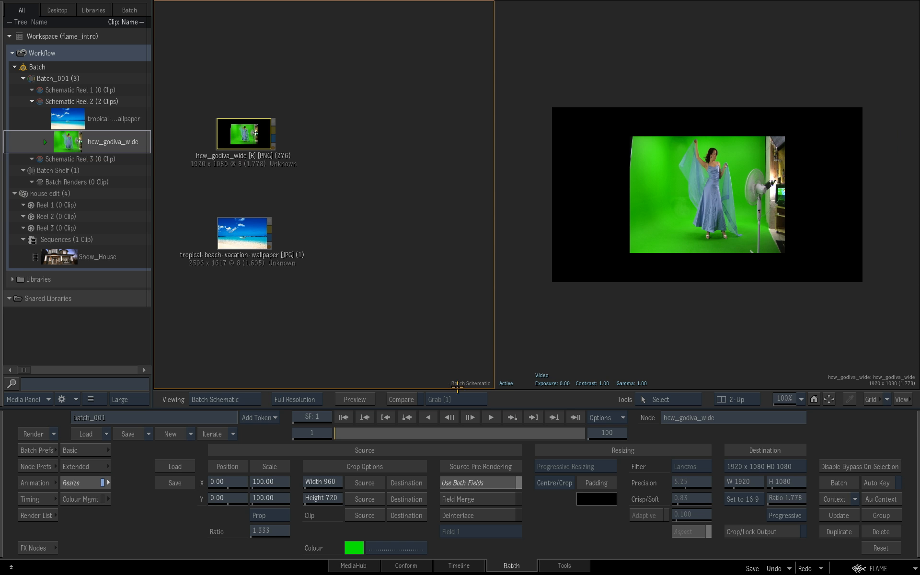
click(777, 466)
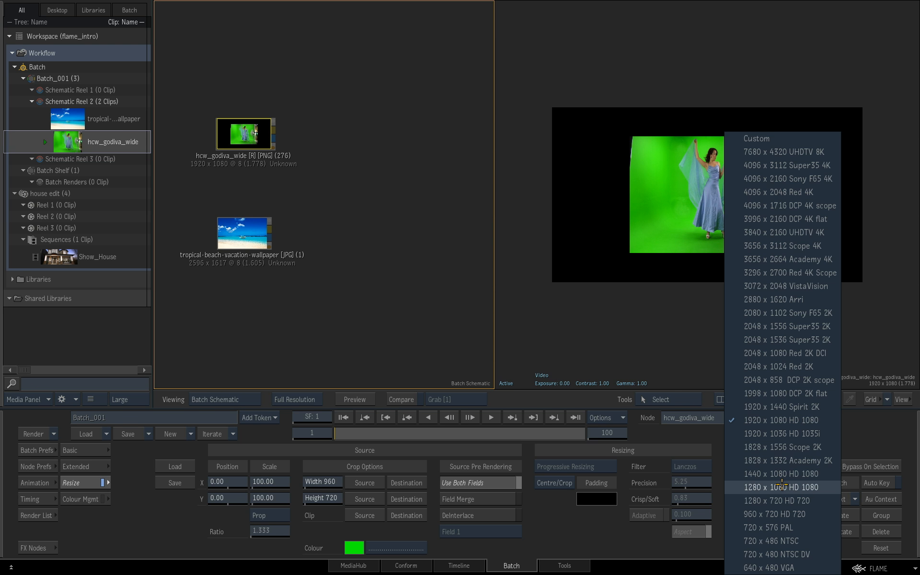
click(777, 501)
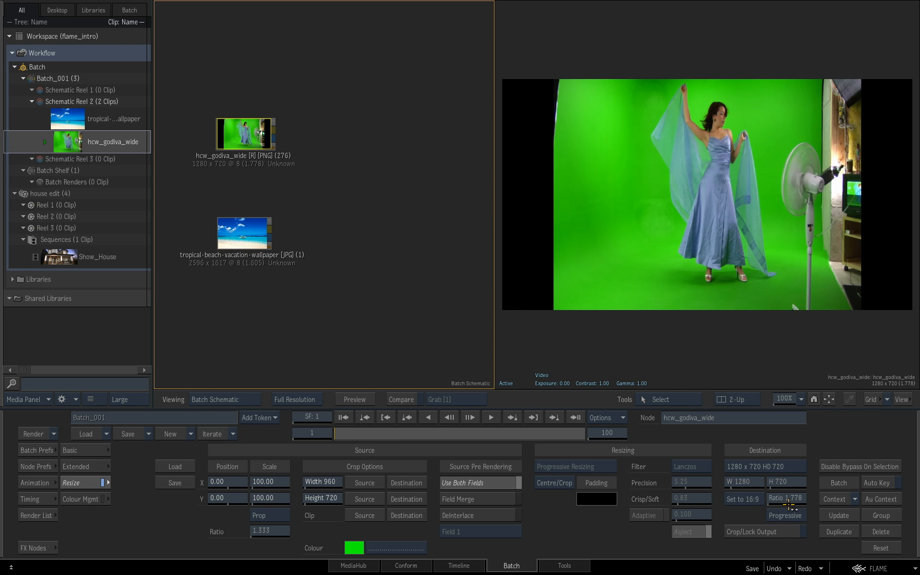
click(565, 483)
click(570, 446)
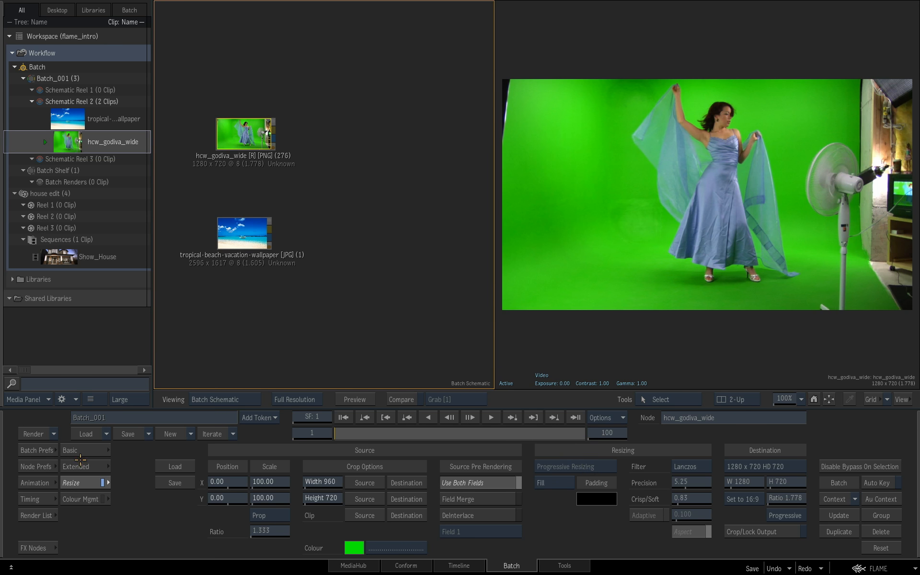
Add a MasterK node to the schematic and connect it to the hcw_godiva_wide clip
click(35, 550)
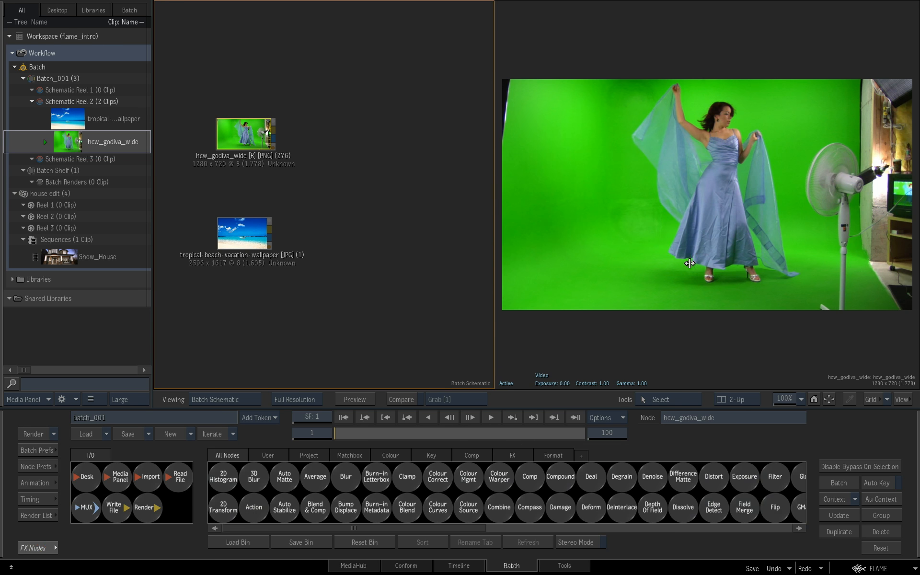
click(763, 260)
scroll(763, 259, down, 1)
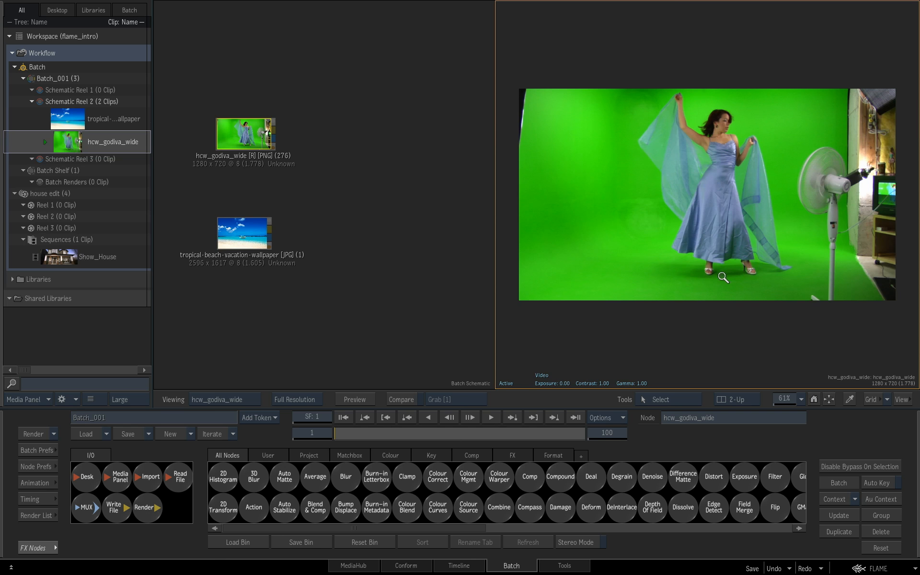
click(330, 206)
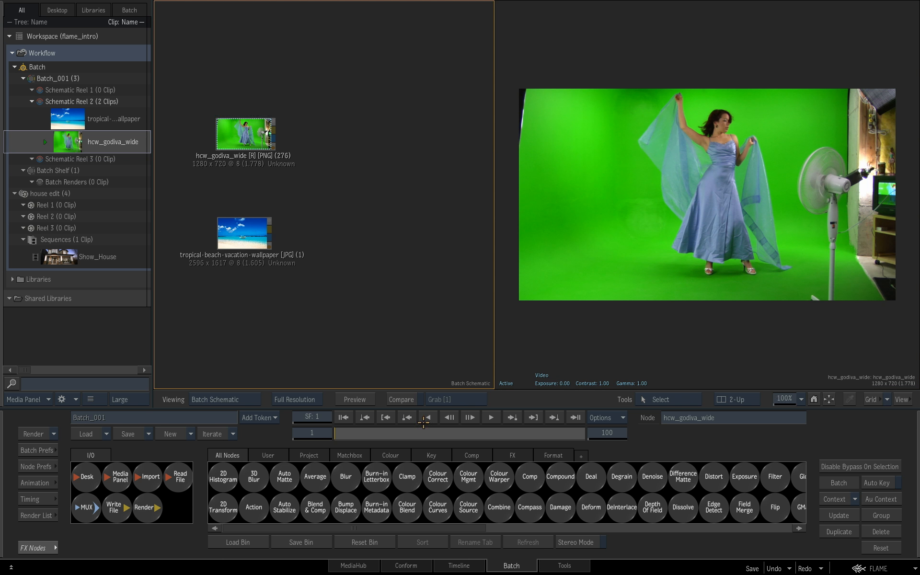
key(m)
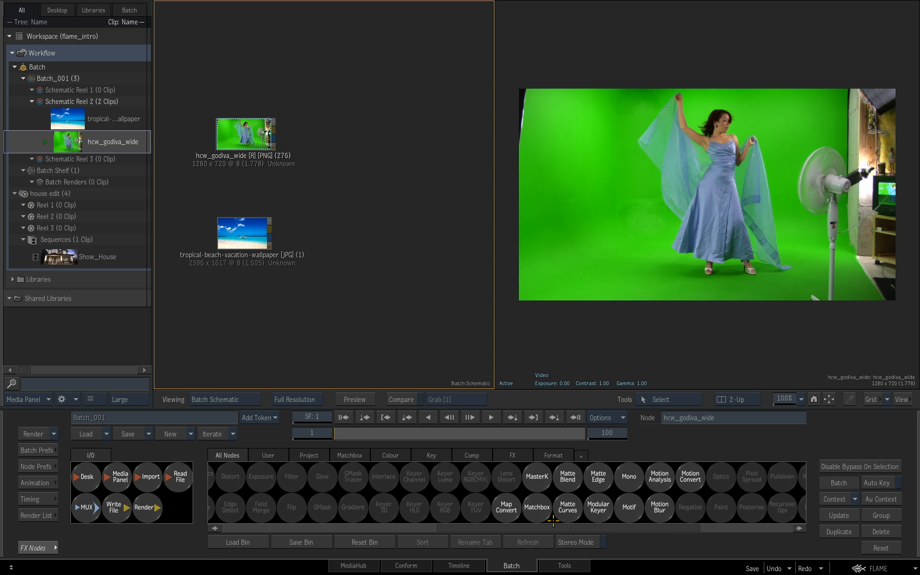
drag(537, 477, 346, 123)
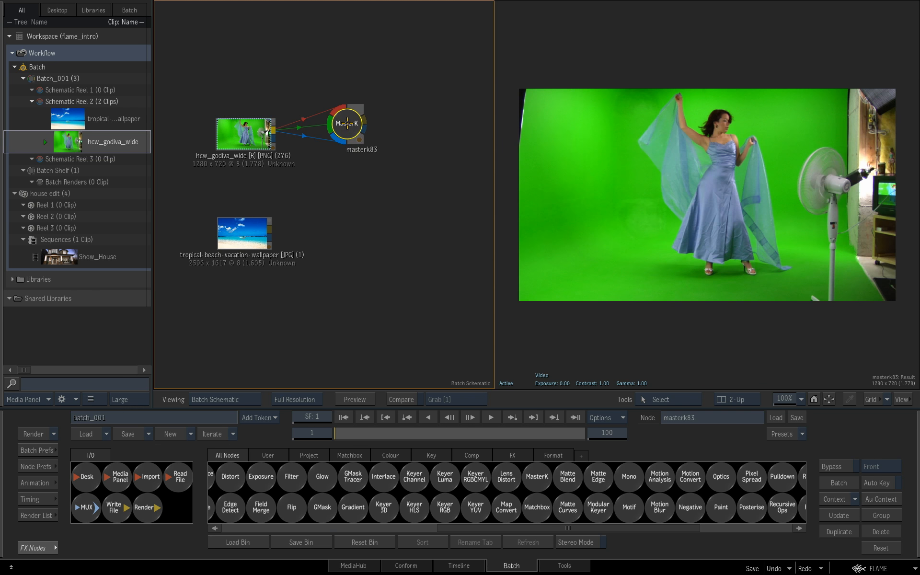
Display the MasterK output matte and sample the grey areas of the backdrop as Patch1 to turn them black
mouse_move(287, 574)
click(581, 214)
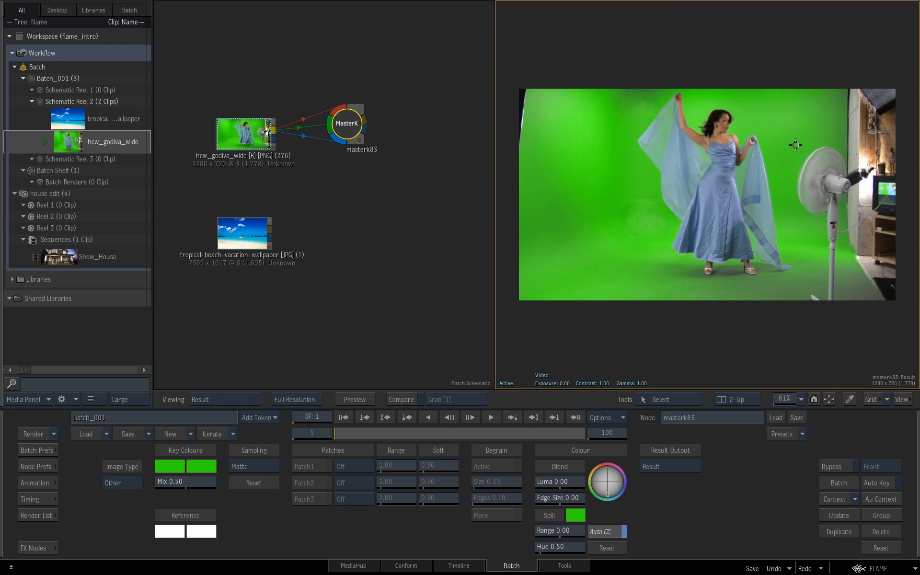
key(F3)
drag(700, 341, 717, 336)
key(1)
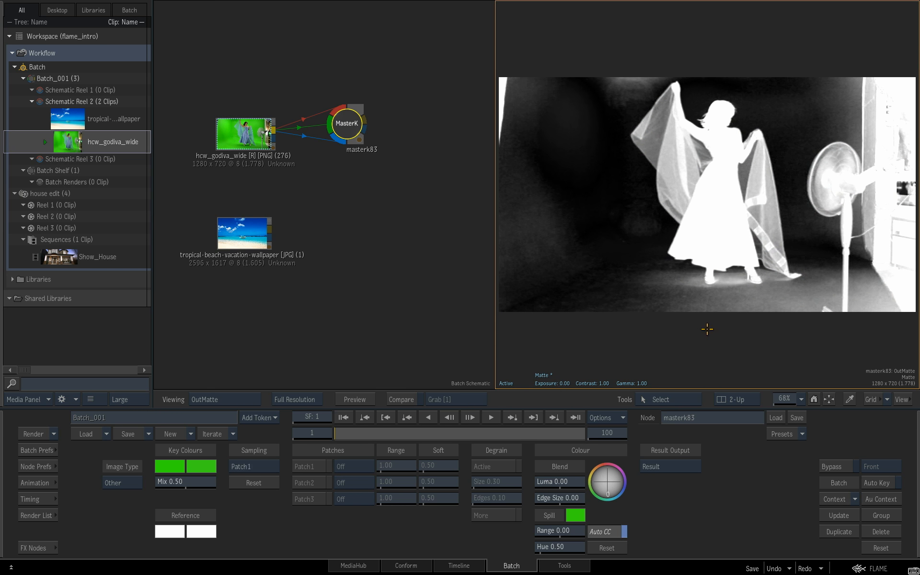
mouse_move(610, 244)
mouse_down()
mouse_move(643, 280)
mouse_move(729, 295)
mouse_move(858, 288)
mouse_move(747, 309)
mouse_move(631, 305)
mouse_move(637, 51)
mouse_move(641, 75)
mouse_move(558, 126)
mouse_move(571, 104)
mouse_up()
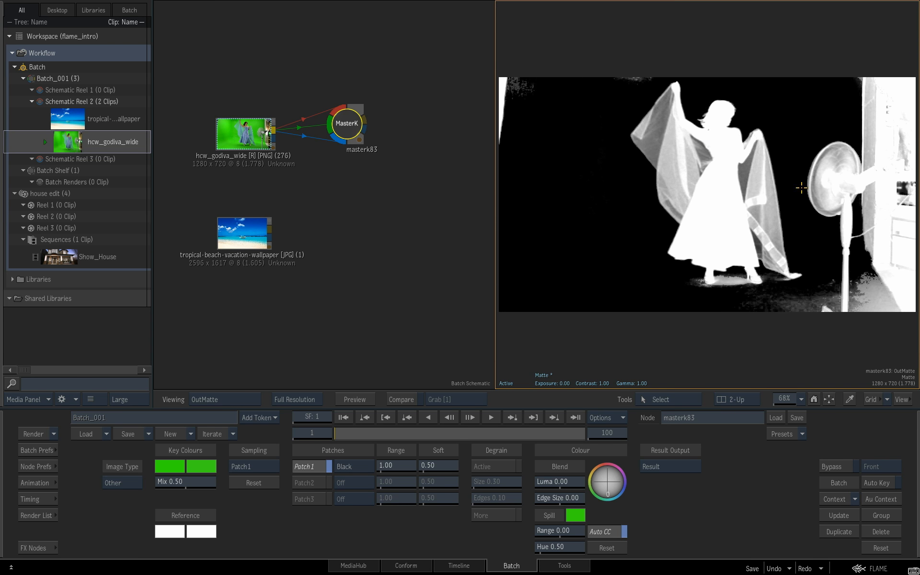
View the MasterK result and set its result output to Front CC
drag(409, 430, 325, 422)
key(F4)
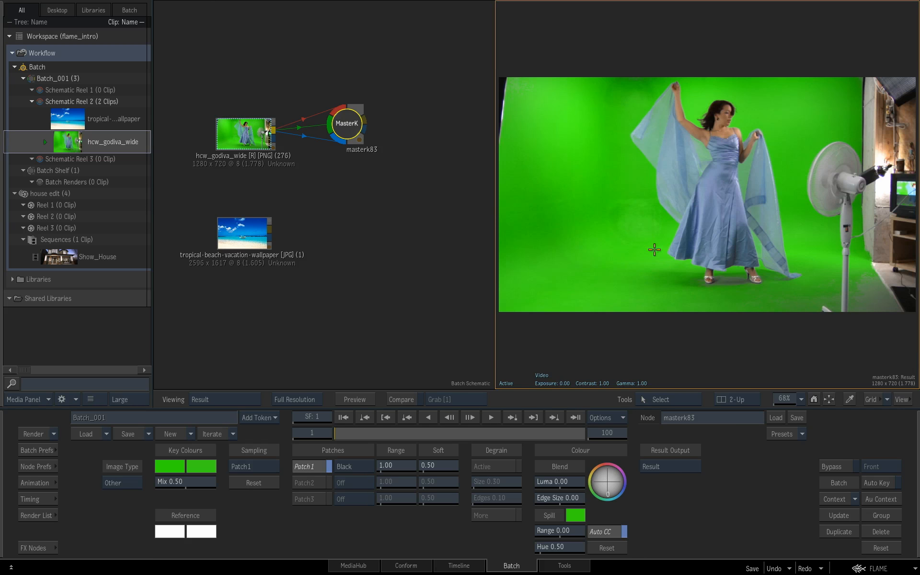
click(673, 472)
click(680, 452)
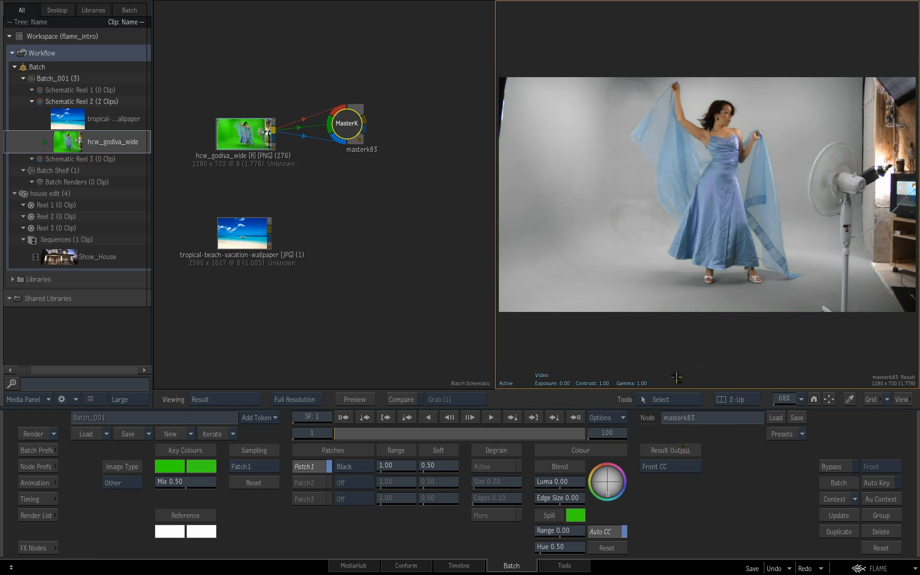
drag(351, 129, 358, 134)
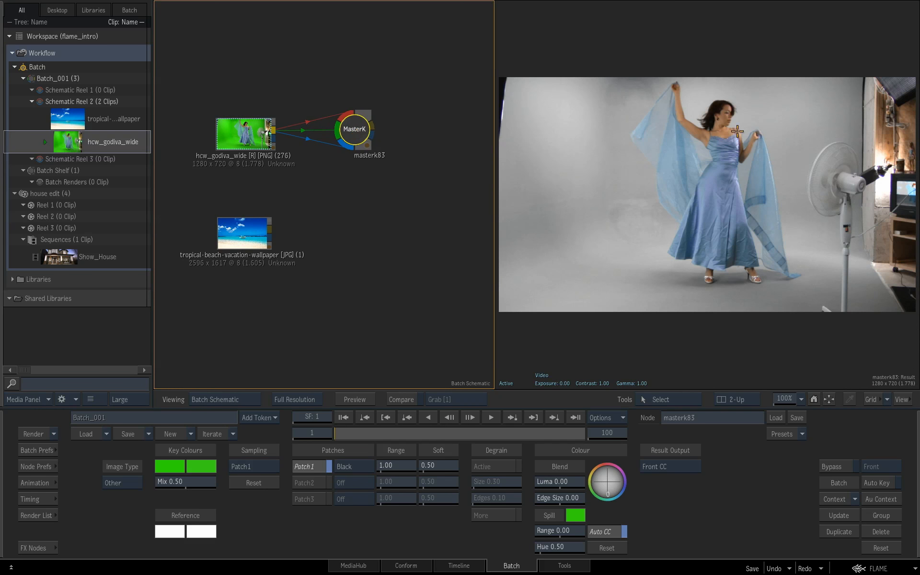
Add an Action node to the schematic beside the beach wallpaper and enlarge the schematic area
click(705, 257)
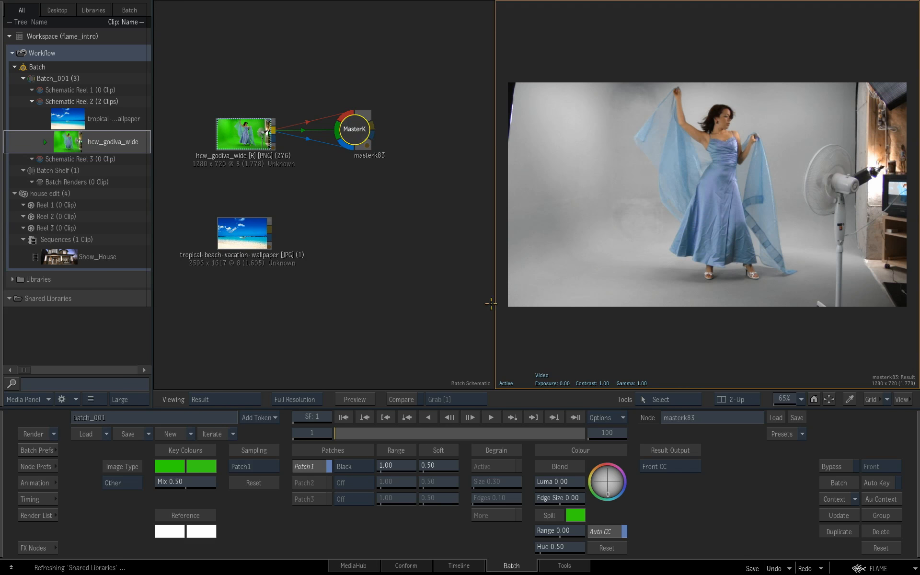
click(48, 547)
scroll(263, 513, left, 5)
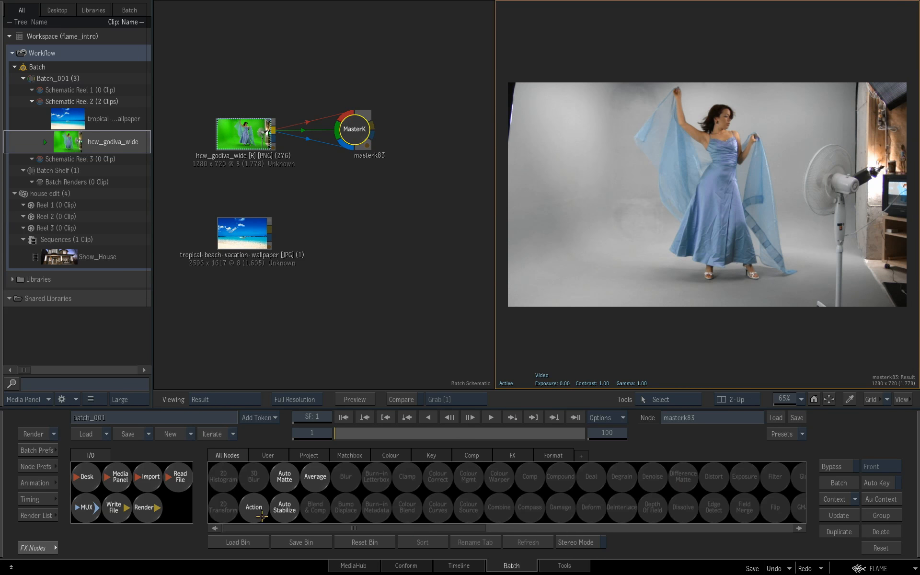
drag(254, 507, 428, 227)
drag(494, 205, 602, 202)
drag(488, 225, 516, 222)
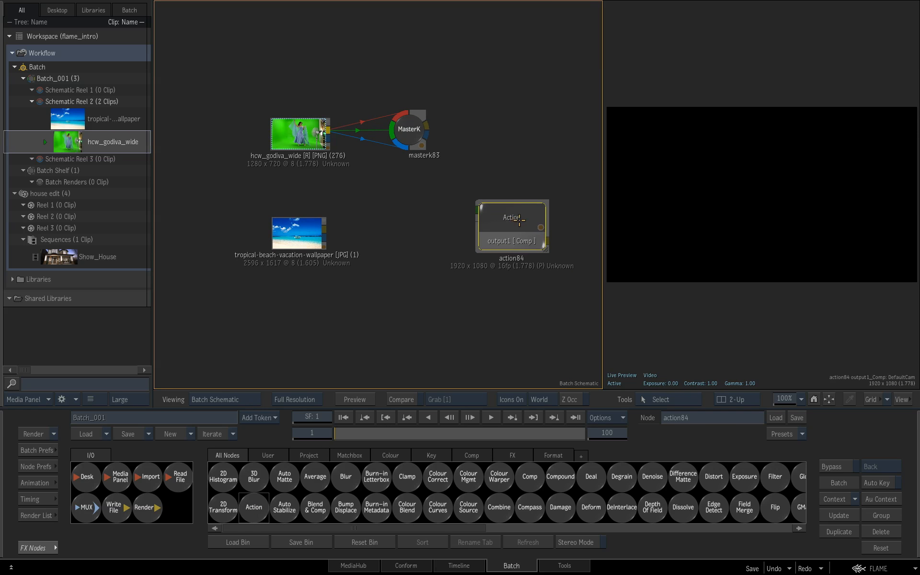
Add two media inputs to Action, feeding the beach wallpaper into the first and MasterK's result and matte into the second
key(ctrl+n)
drag(458, 267, 399, 247)
click(511, 220)
key(ctrl+n)
drag(458, 258, 463, 129)
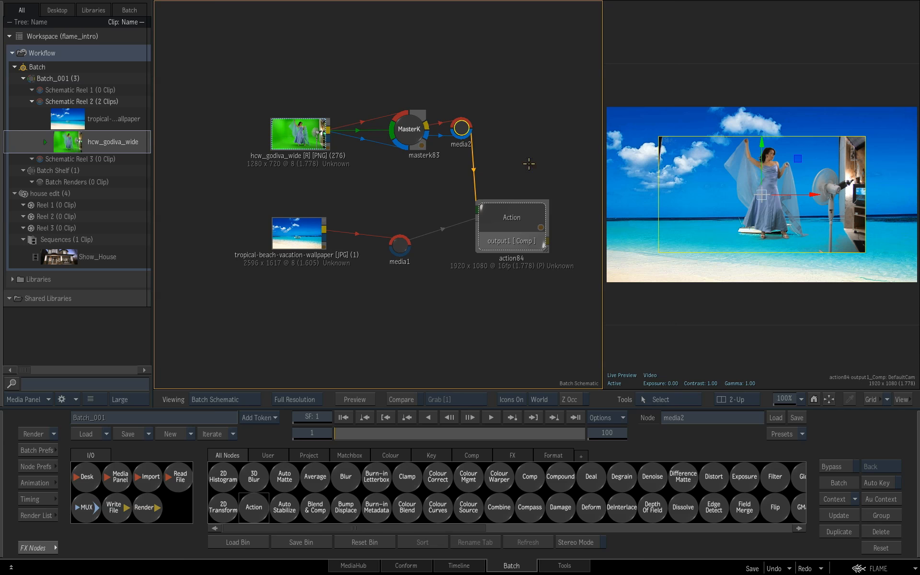
drag(510, 232, 474, 222)
click(462, 219)
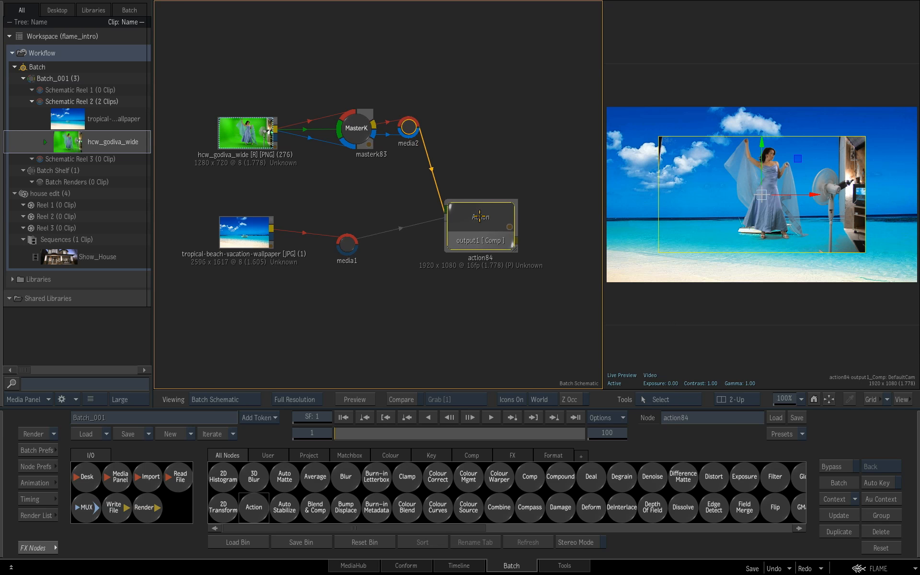
In the Action schematic, scale the beach image down slightly and move the keyed woman to about X -488, Y -157
double_click(475, 223)
drag(602, 195, 502, 194)
drag(672, 224, 702, 224)
click(309, 195)
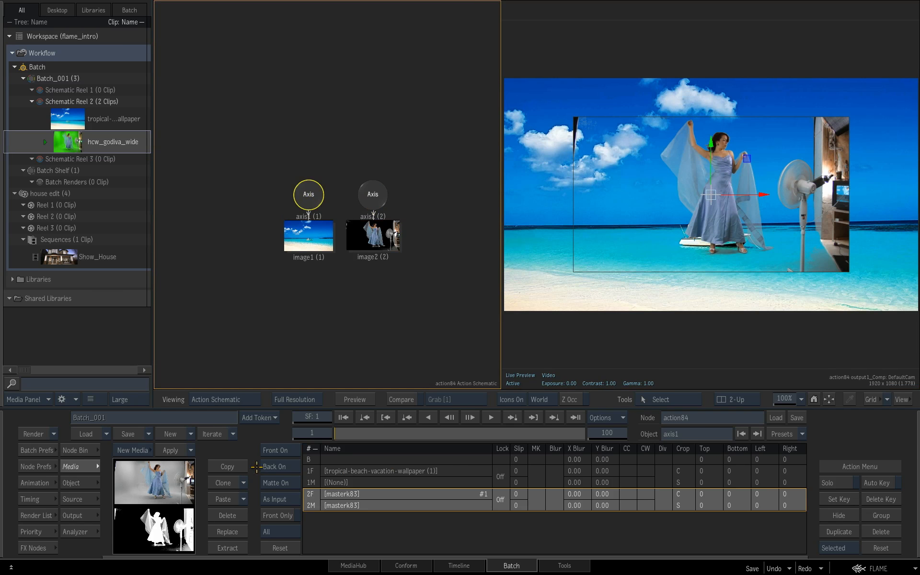
click(81, 482)
drag(229, 478, 229, 476)
drag(669, 266, 649, 265)
click(373, 195)
drag(711, 195, 617, 225)
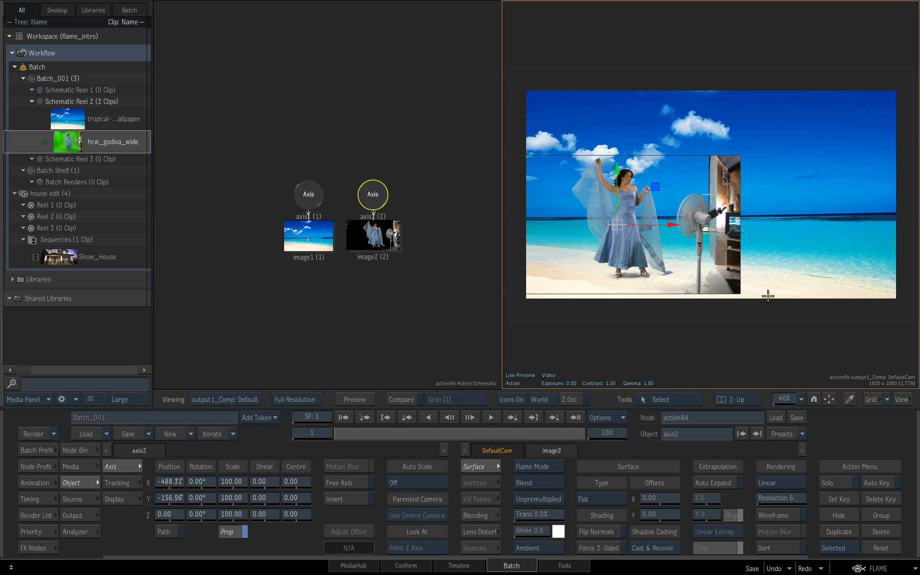
Add a GMask under the woman's axis and draw a closed outline around her that excludes the fan and studio gear
click(90, 451)
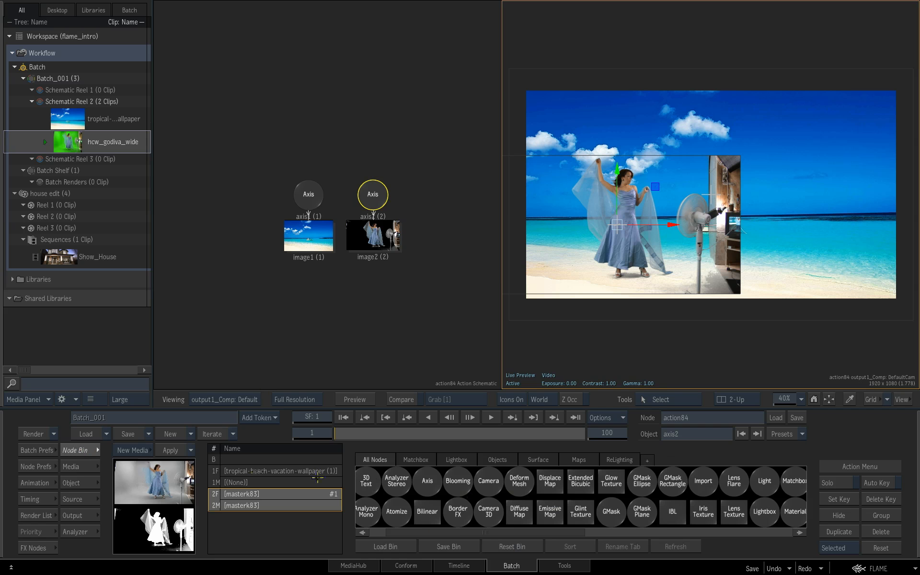
click(611, 511)
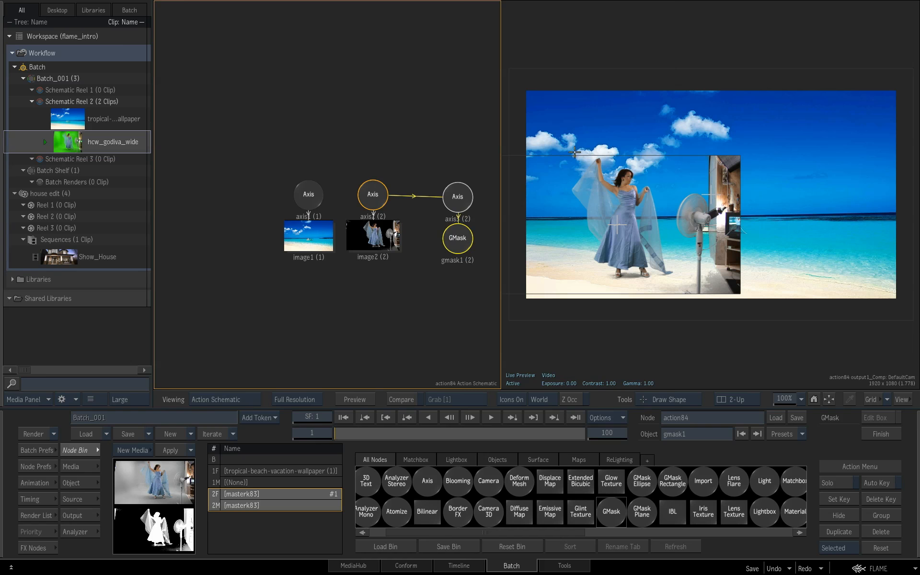
click(566, 151)
click(622, 144)
click(649, 151)
click(669, 206)
drag(673, 237, 683, 263)
drag(685, 277, 621, 305)
drag(591, 294, 564, 269)
drag(554, 216, 552, 209)
click(566, 152)
Link the GMask to the woman's image with GMask Link and invert the mask
click(455, 238)
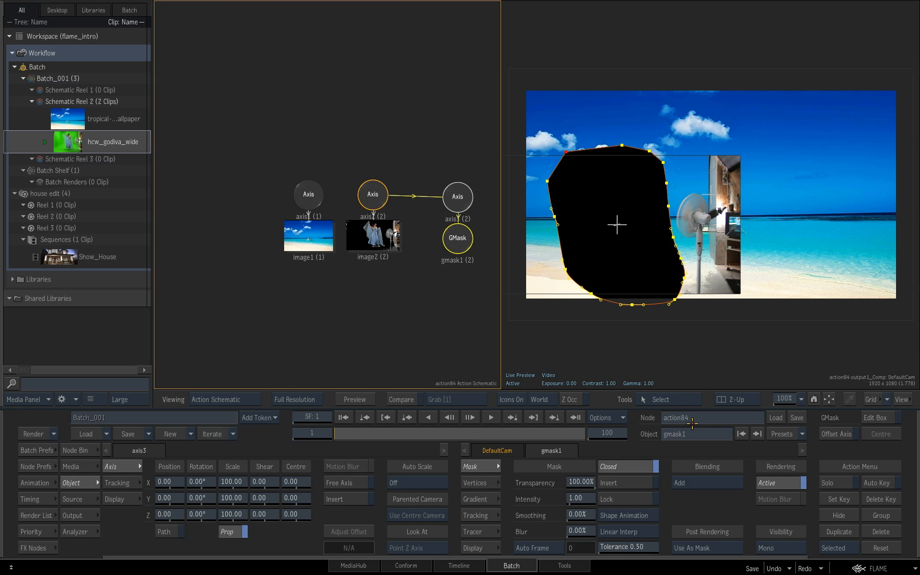
click(681, 397)
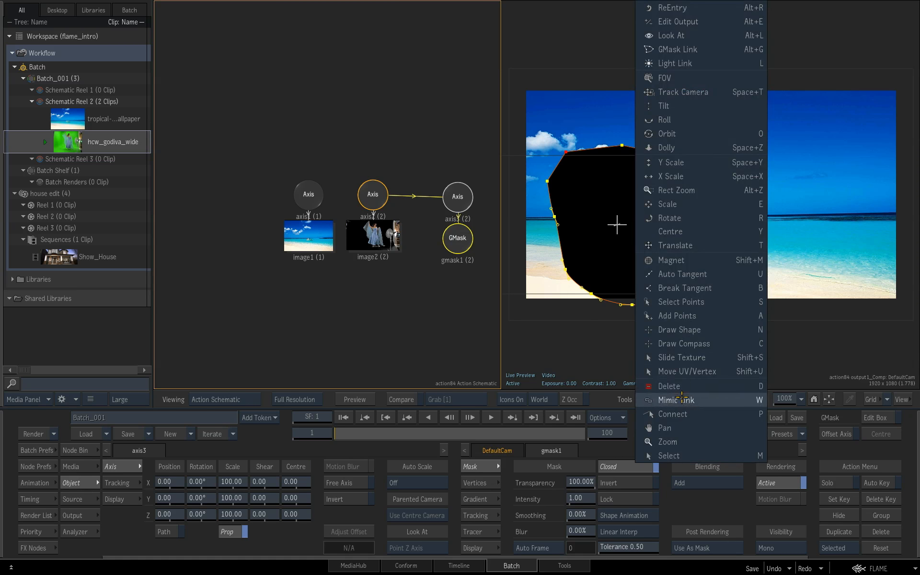
click(686, 55)
drag(458, 239, 387, 244)
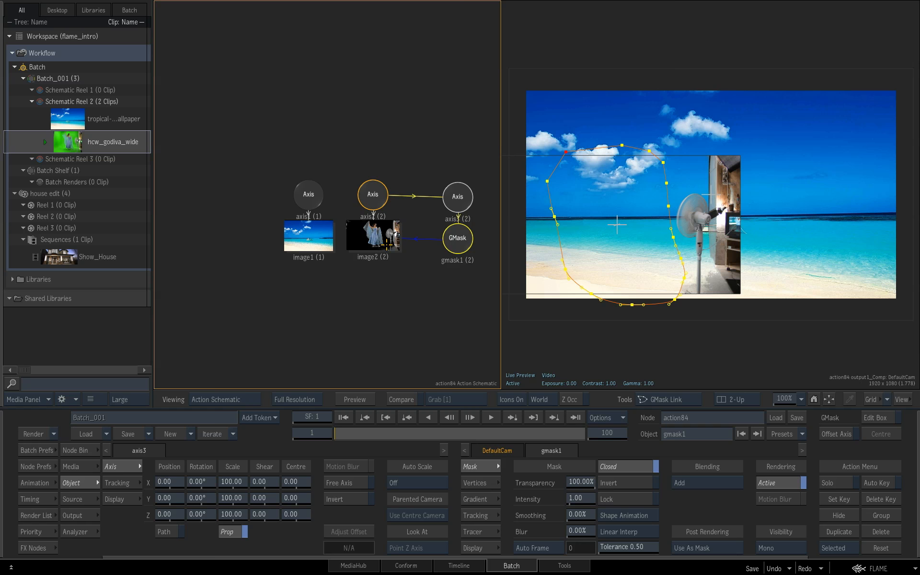
click(625, 483)
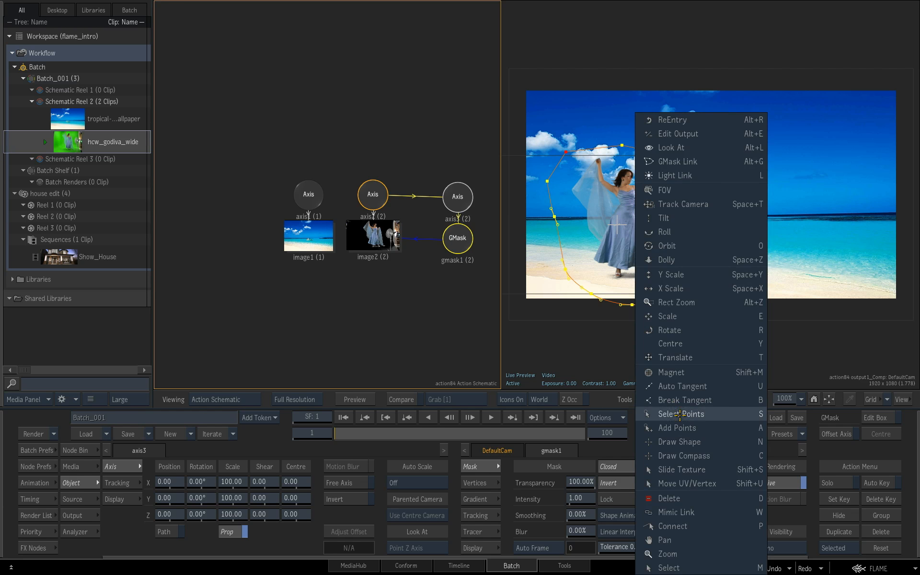
click(663, 568)
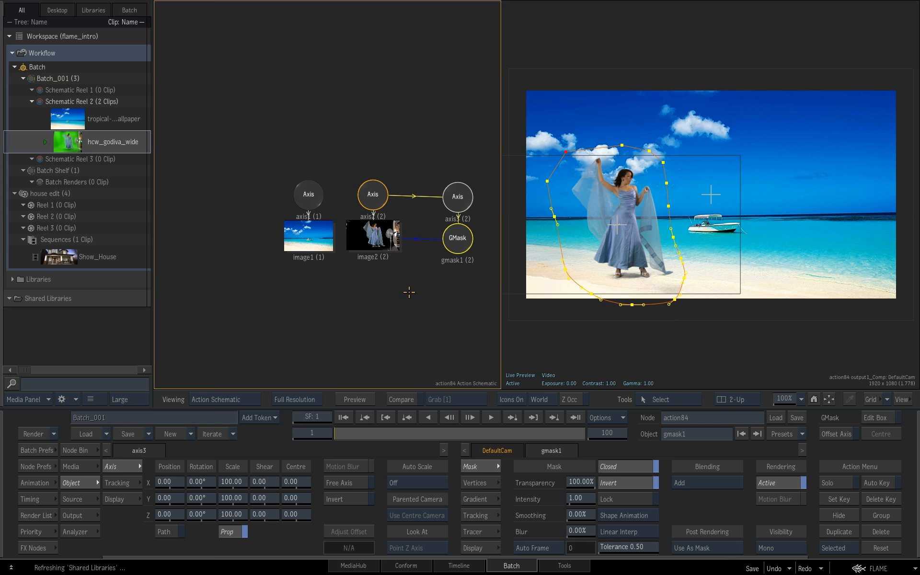
Return to the Batch schematic, reposition the Action and media nodes, and show the FX node bin
key(Escape)
drag(433, 310, 400, 307)
drag(414, 220, 442, 226)
drag(352, 135, 373, 137)
drag(300, 235, 306, 231)
click(415, 322)
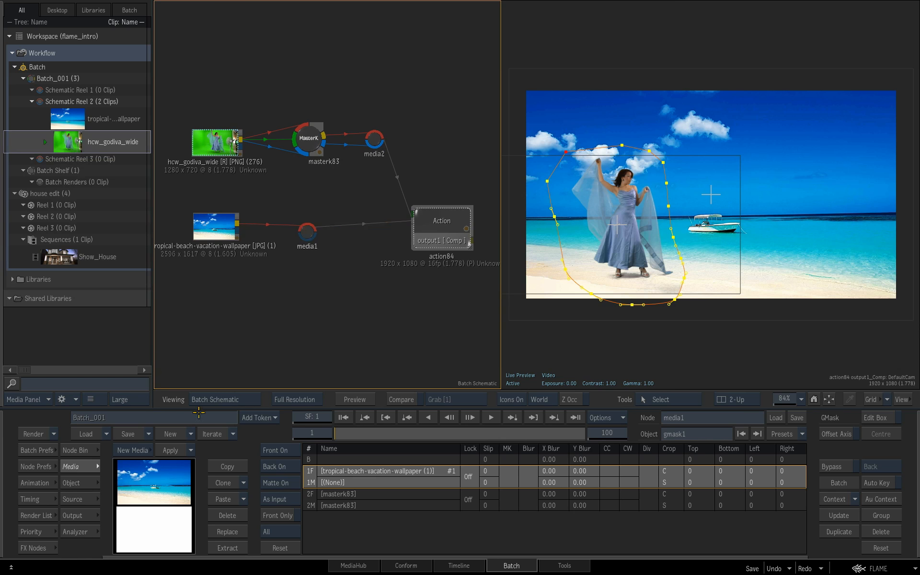
click(45, 549)
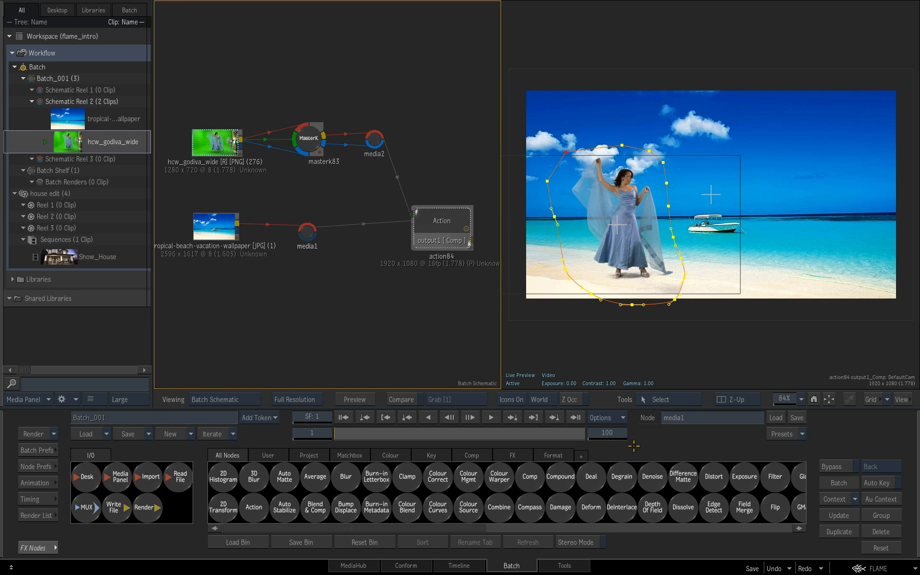
Set the batch duration to 276 frames to match the hcw_godiva_wide clip
drag(227, 144, 230, 137)
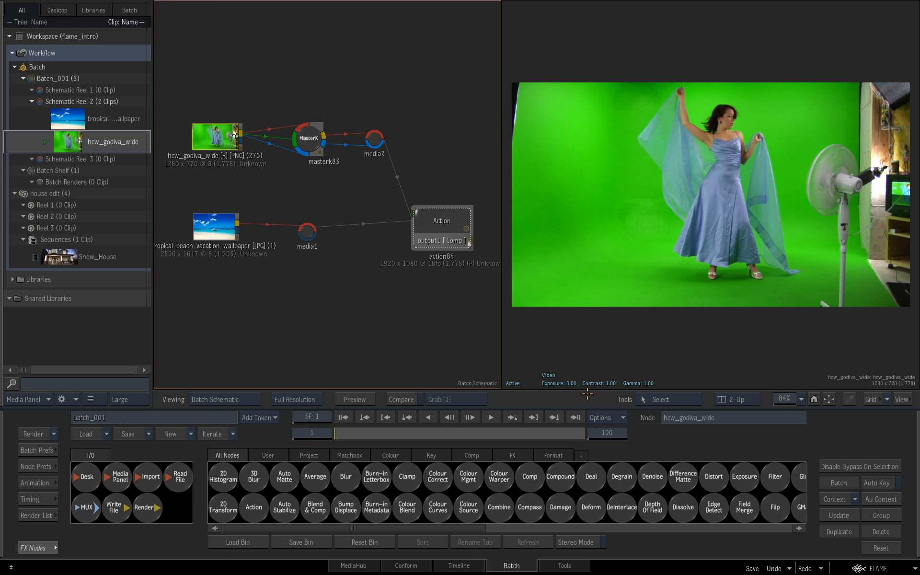
click(616, 433)
click(215, 137)
drag(501, 217, 561, 218)
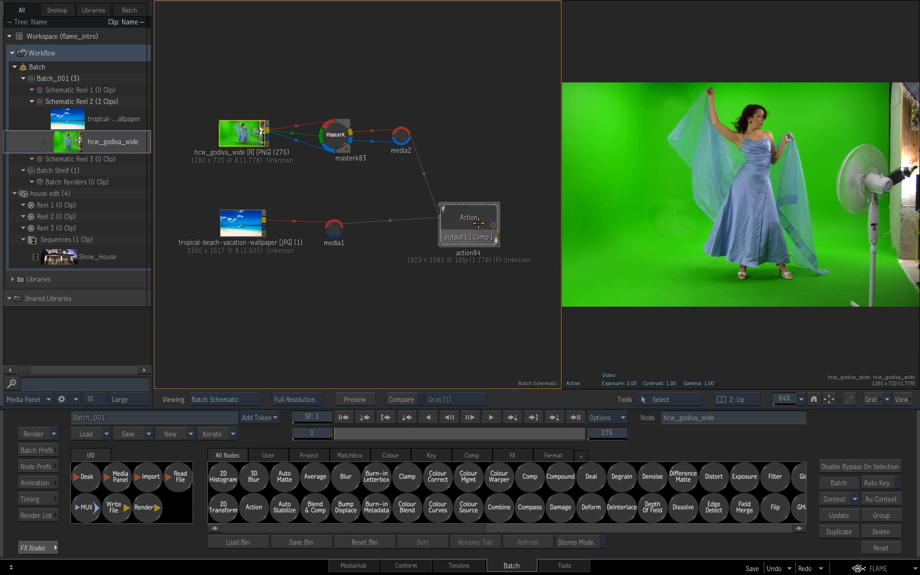
Display the Action composite and move its node slightly away from the media inputs
click(478, 223)
drag(480, 222, 485, 222)
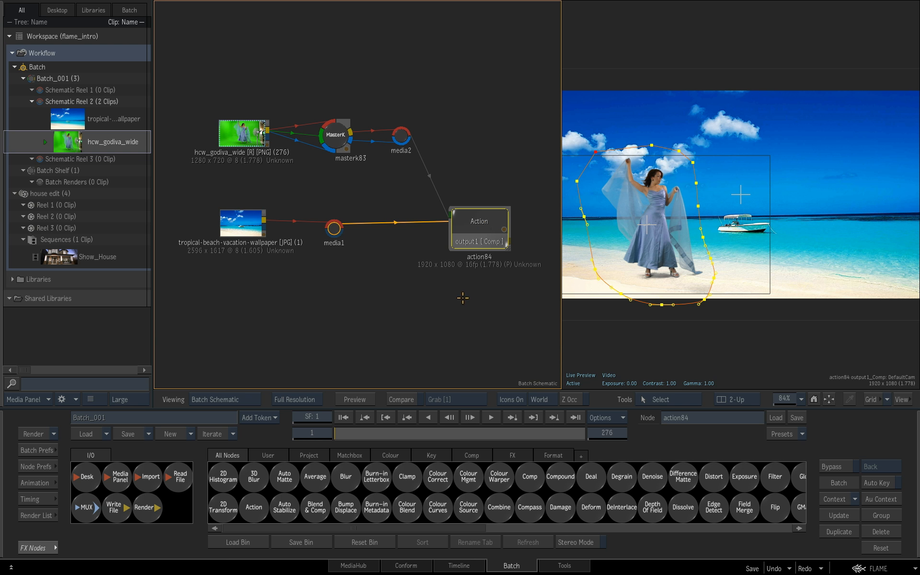
scroll(470, 329, down, 3)
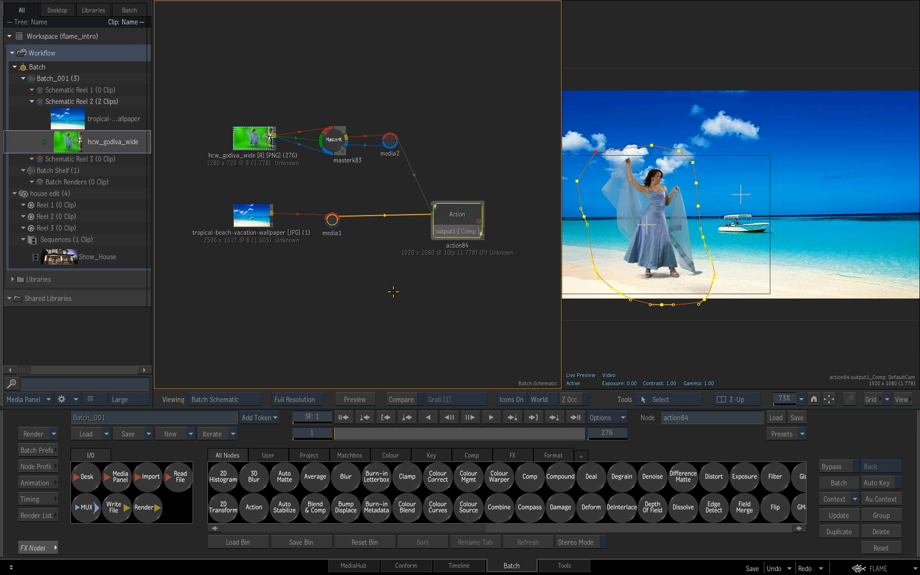
Rename the batch as beach_comp, keeping the <batch name>_<iteration###> pattern
click(147, 417)
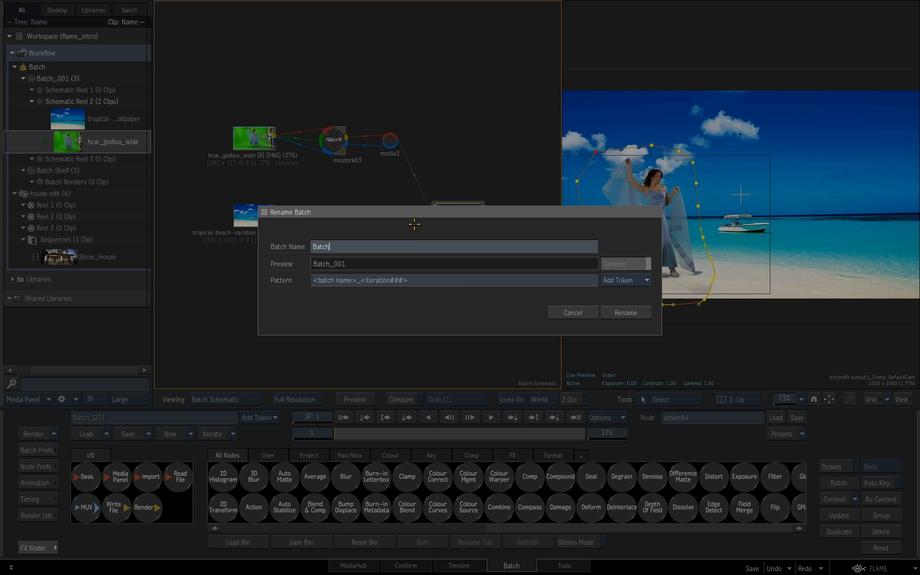
key(BackSpace)
key(BackSpace)
key(BackSpace)
key(BackSpace)
key(BackSpace)
text(beach_comp)
click(648, 280)
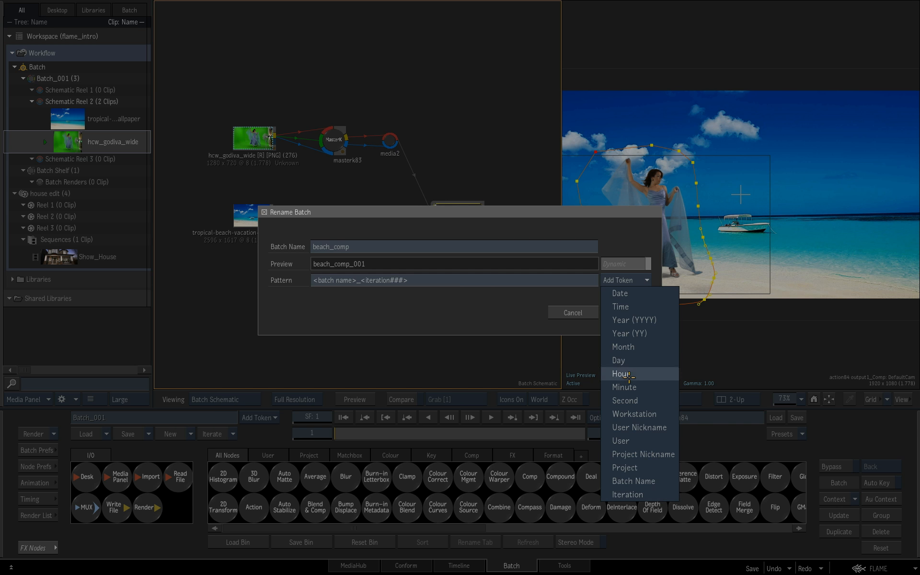
click(488, 313)
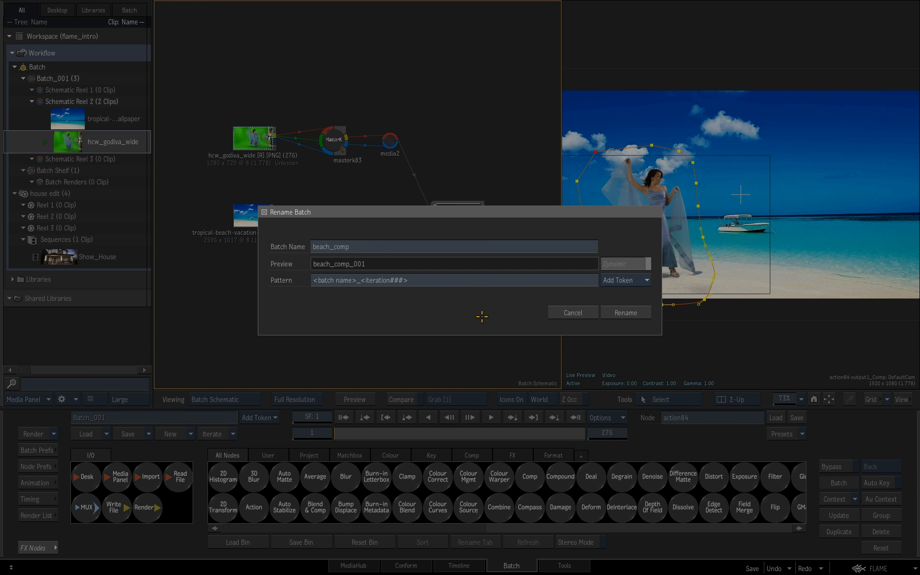
click(626, 313)
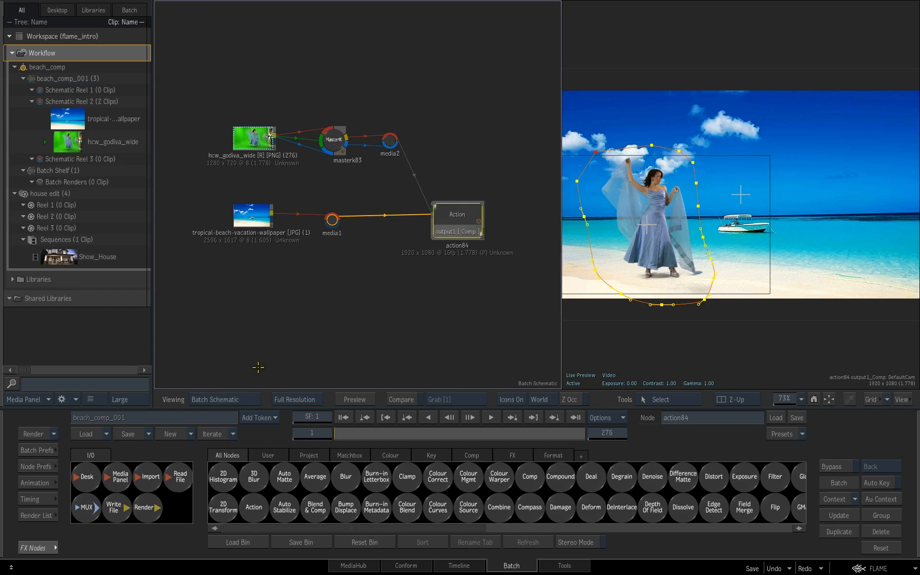
click(215, 438)
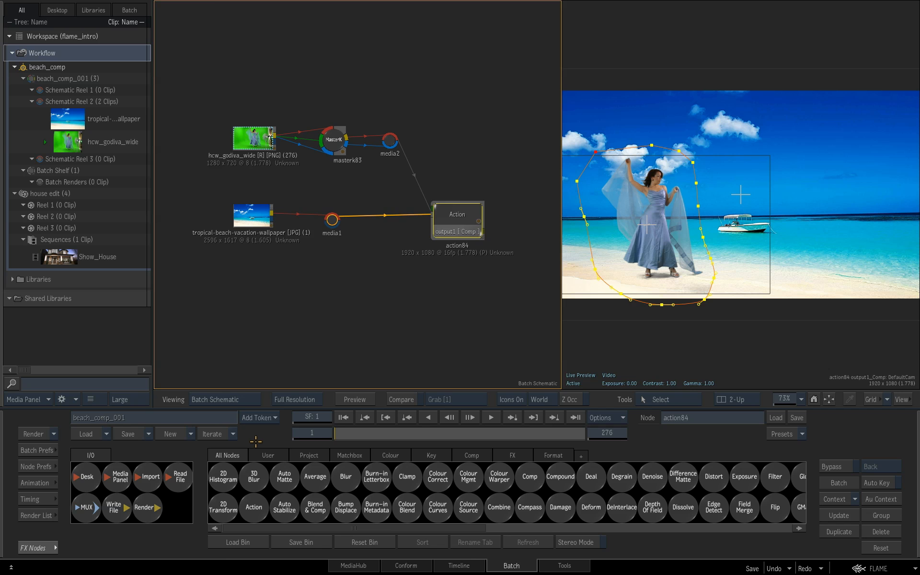
click(233, 434)
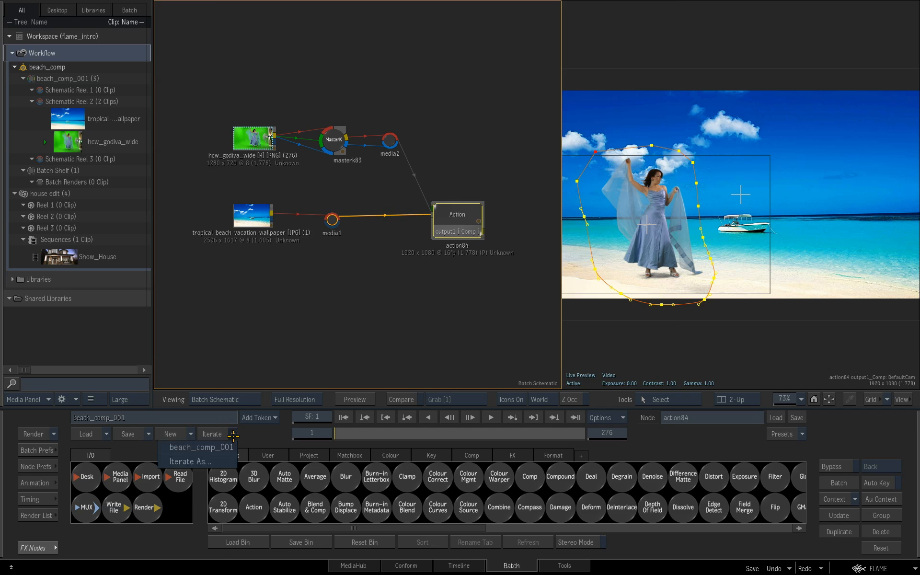
click(257, 441)
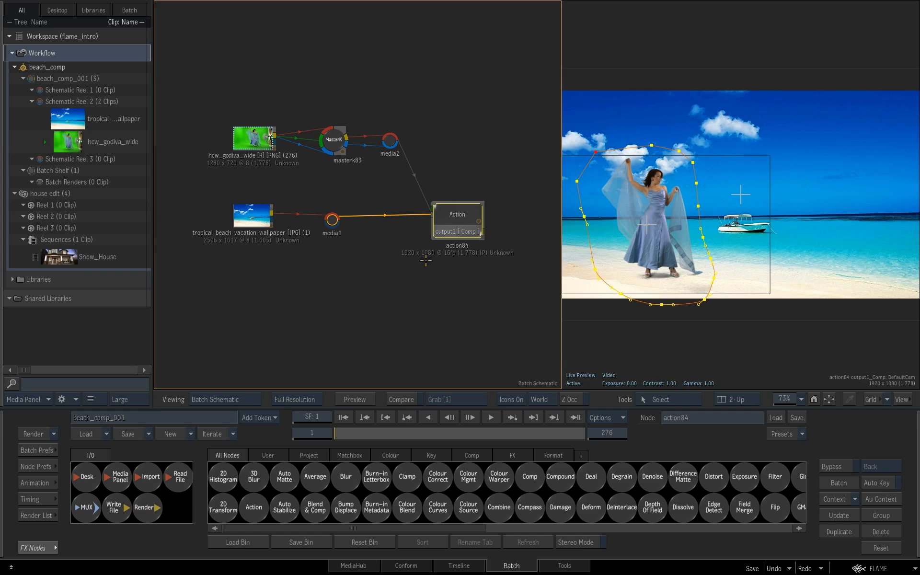
Connect a Render node to Action's Comp output and view its entry in the render list
drag(471, 288, 440, 283)
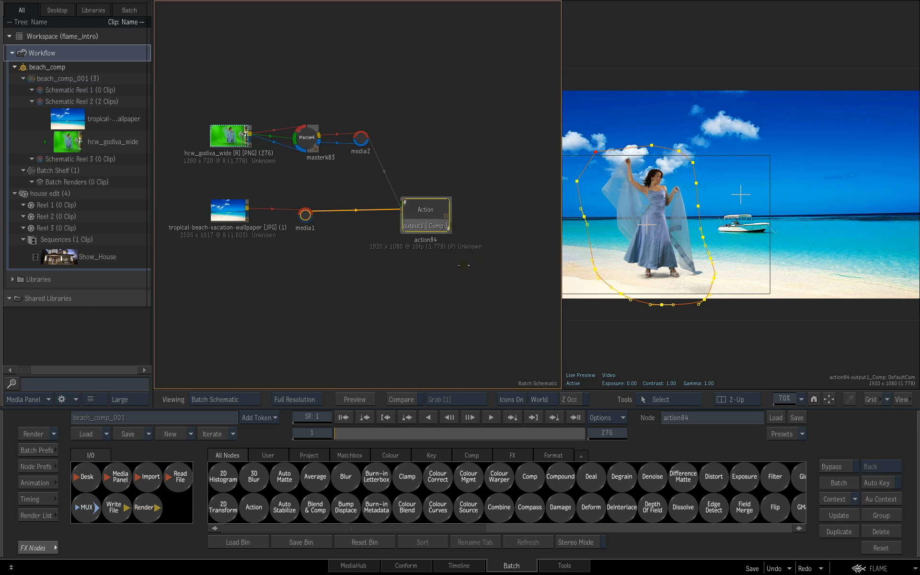
drag(718, 278, 708, 278)
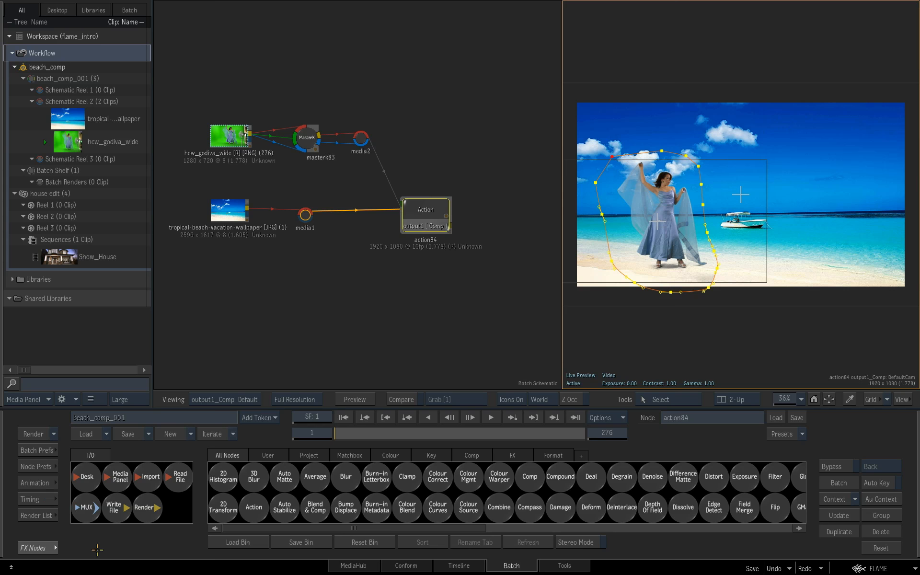
drag(149, 509, 524, 237)
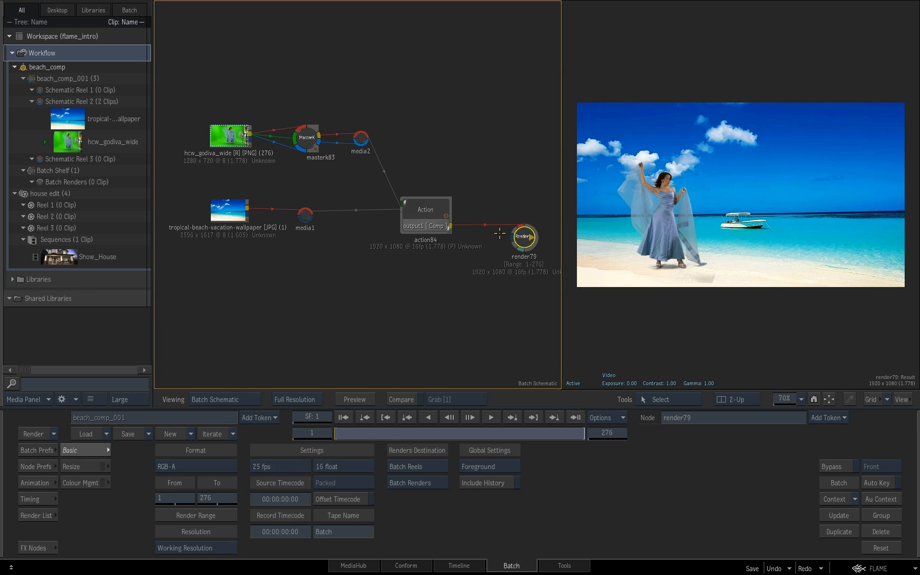
double_click(525, 236)
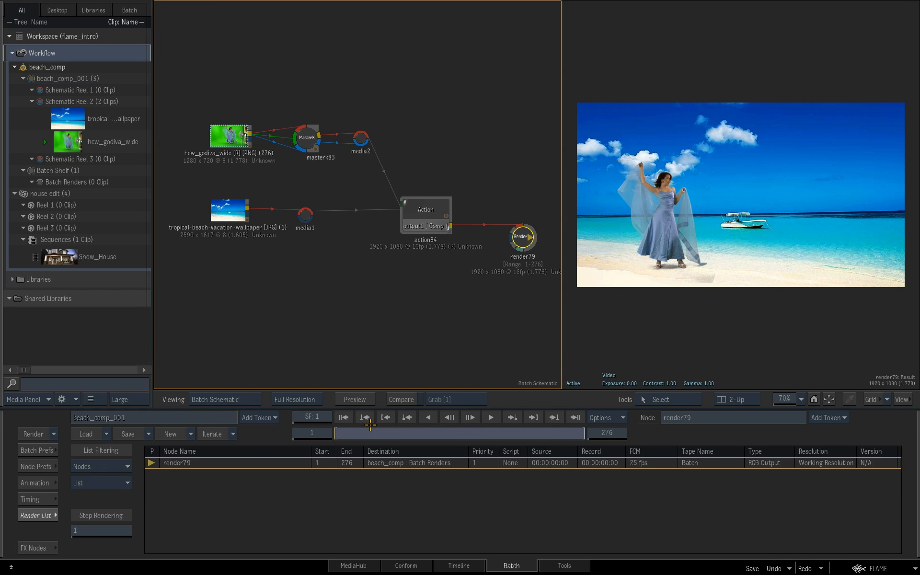
Rename the Render node using only the <batch iteration> token and set its bit depth to 10-bit
double_click(522, 237)
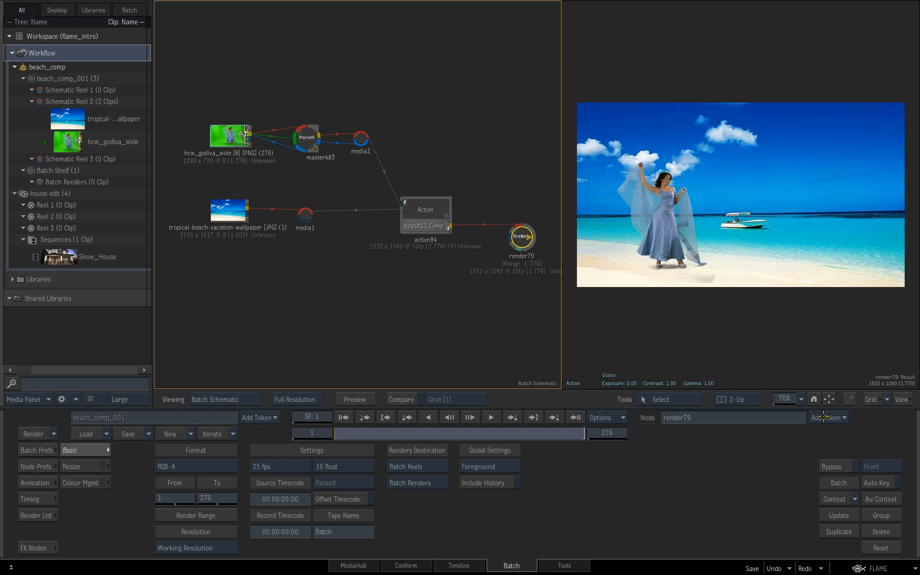
click(762, 421)
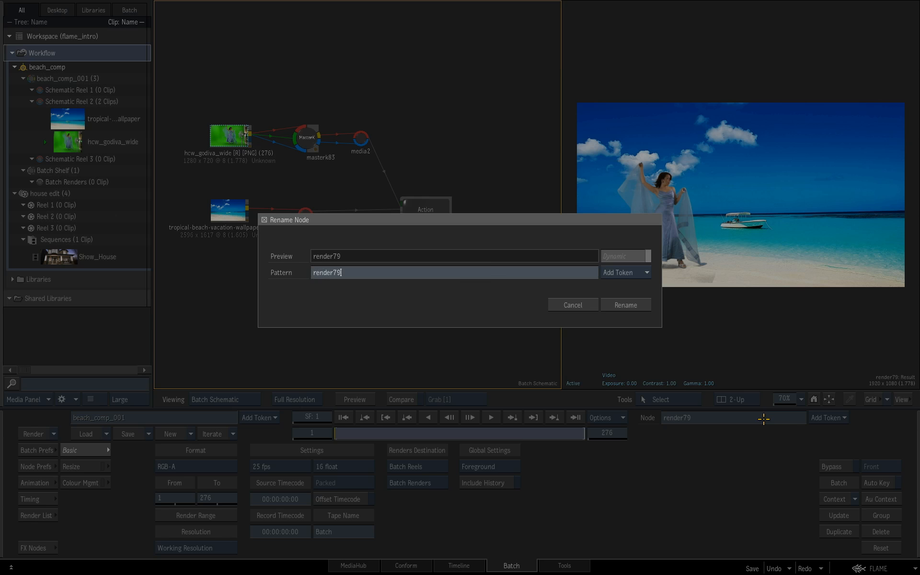
key(BackSpace)
click(631, 272)
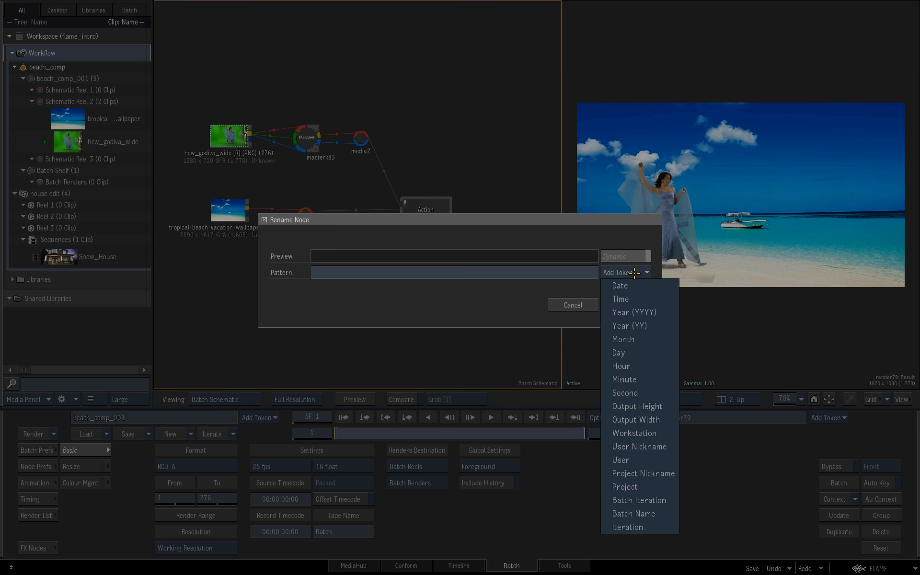
click(669, 500)
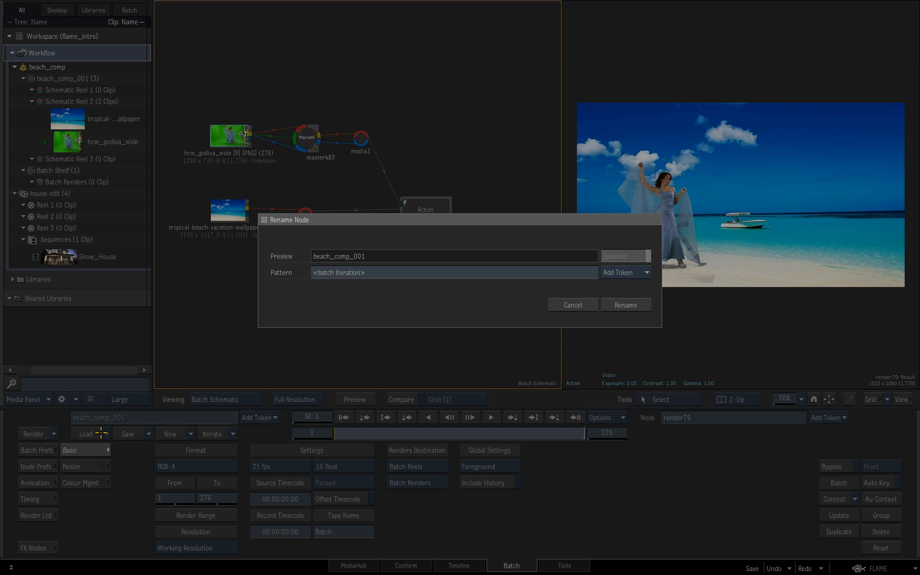
click(631, 309)
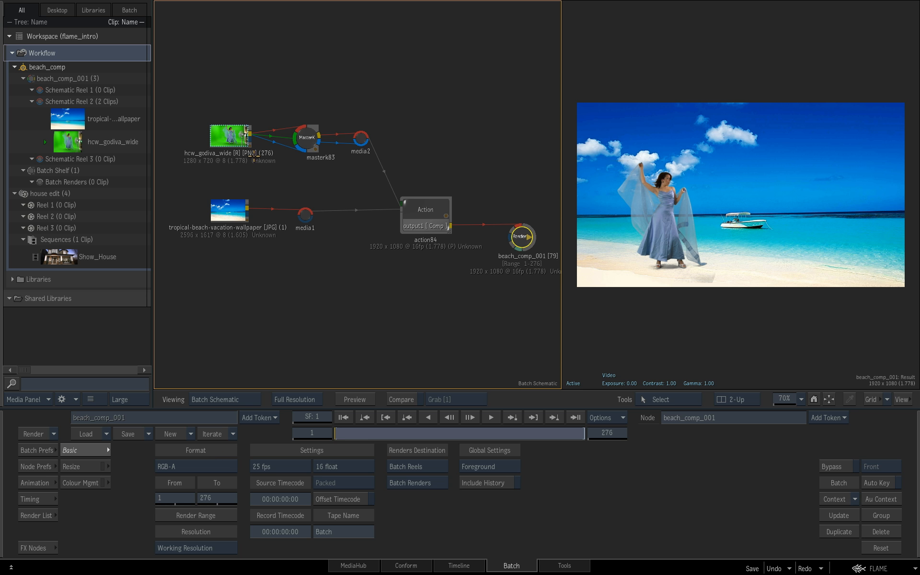
click(357, 467)
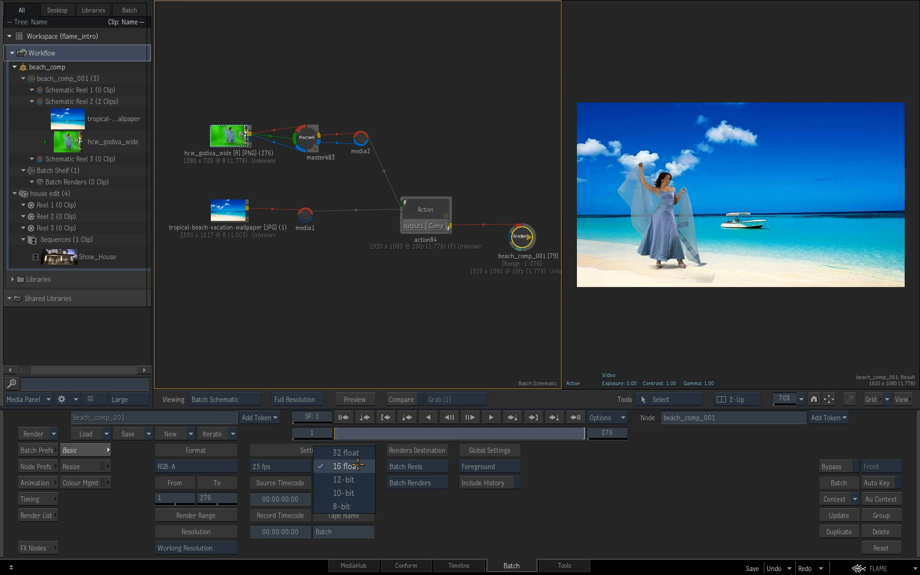
click(363, 499)
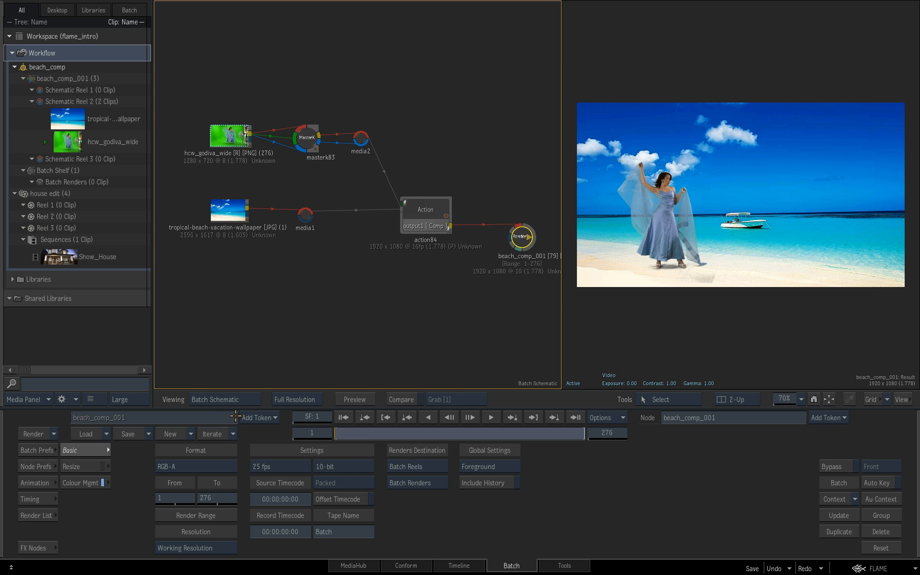
Save the batch iteration by replacing beach_comp_001, and render the batch
click(218, 435)
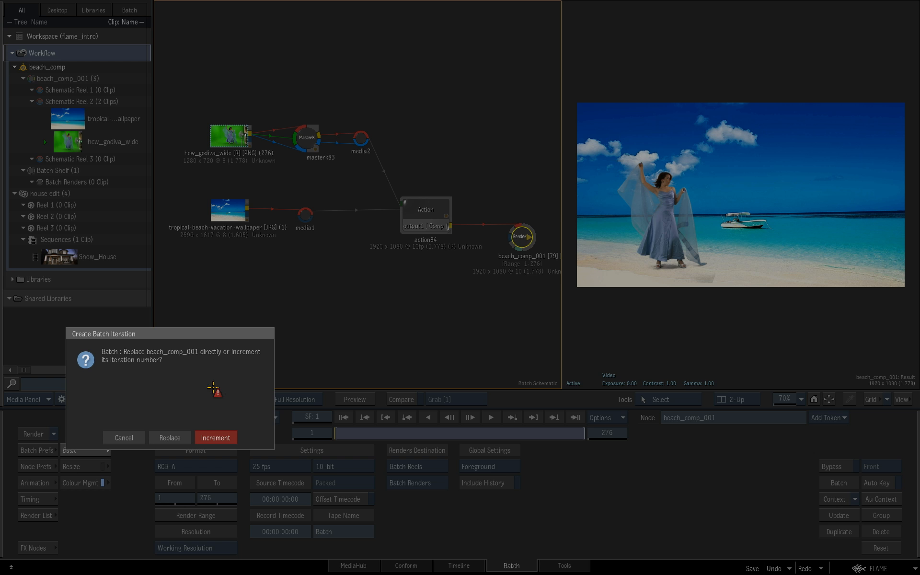
click(170, 437)
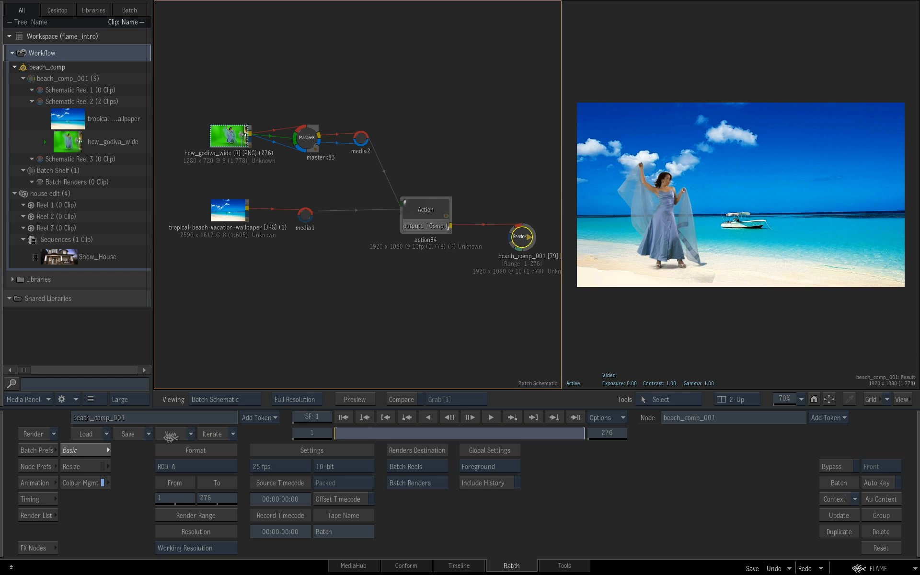
drag(357, 431, 327, 436)
click(34, 433)
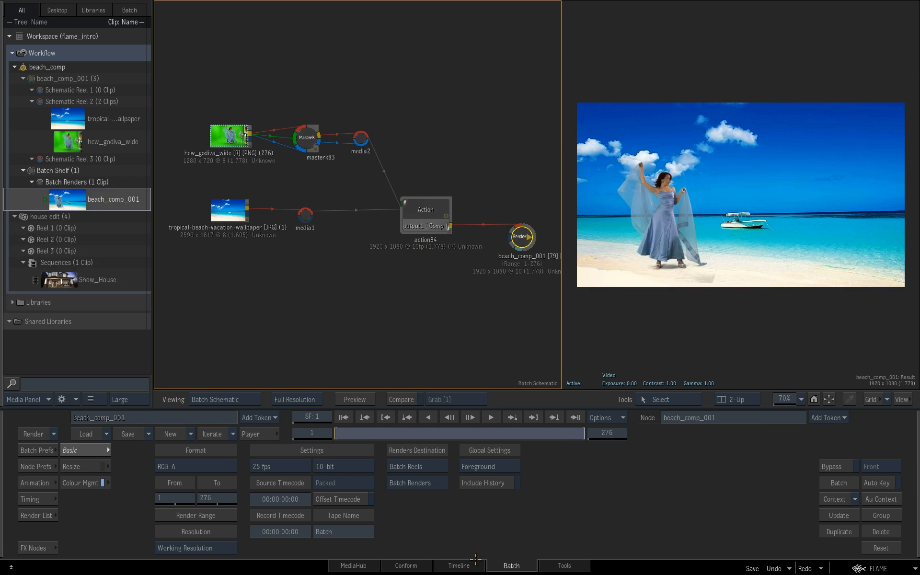
Review the rendered beach_comp_001 clip in the Timeline by scrubbing through it full width and within its reel
click(460, 566)
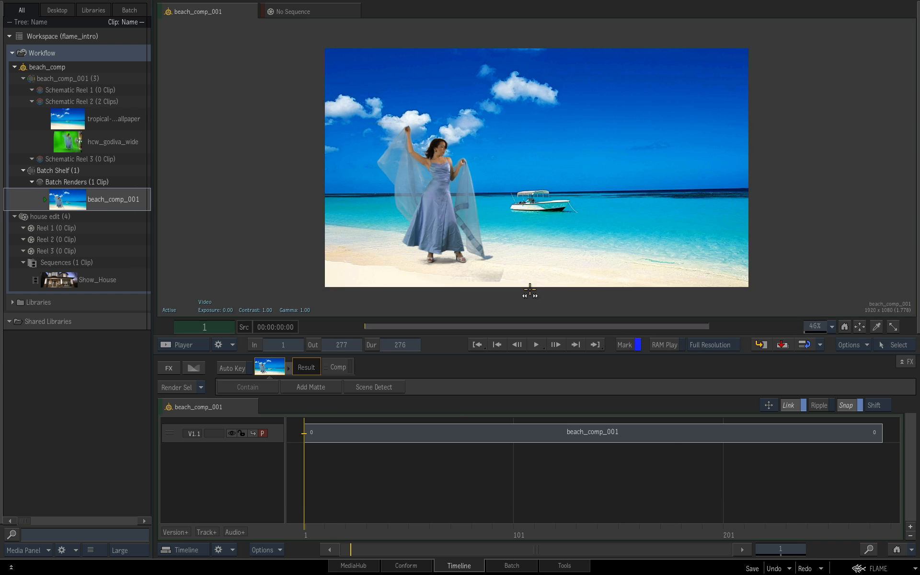
double_click(535, 297)
click(406, 326)
drag(406, 328, 360, 333)
key(Escape)
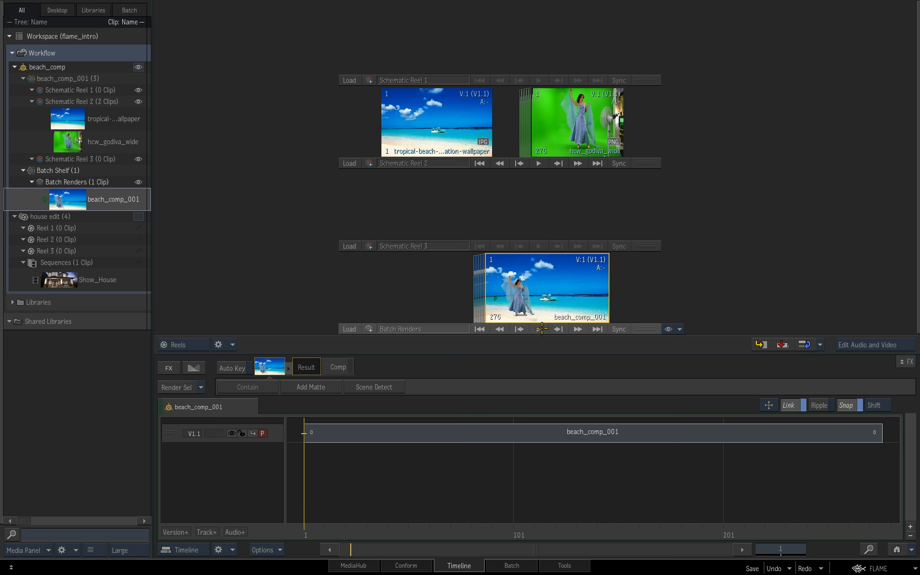
drag(549, 299, 530, 302)
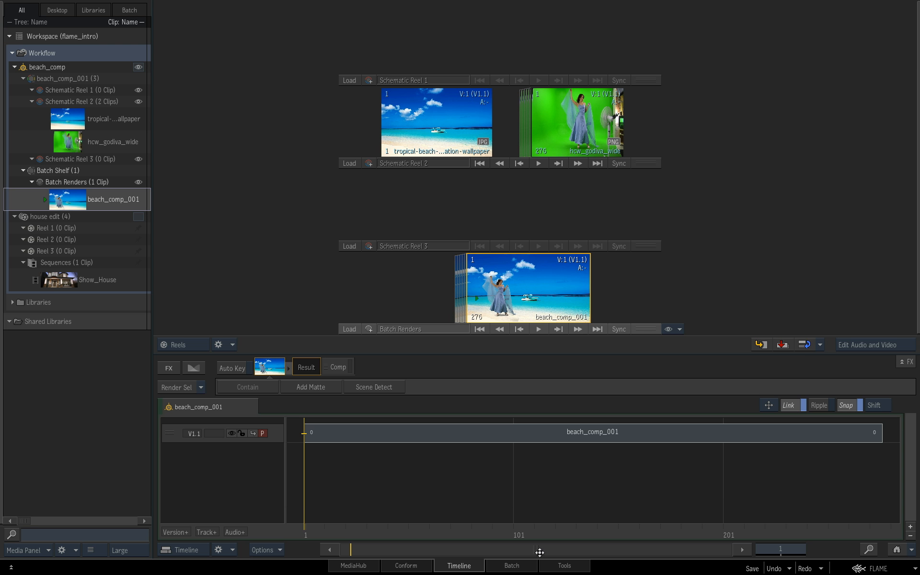
Return to the batch and create a new iteration by incrementing beach_comp_001
click(517, 570)
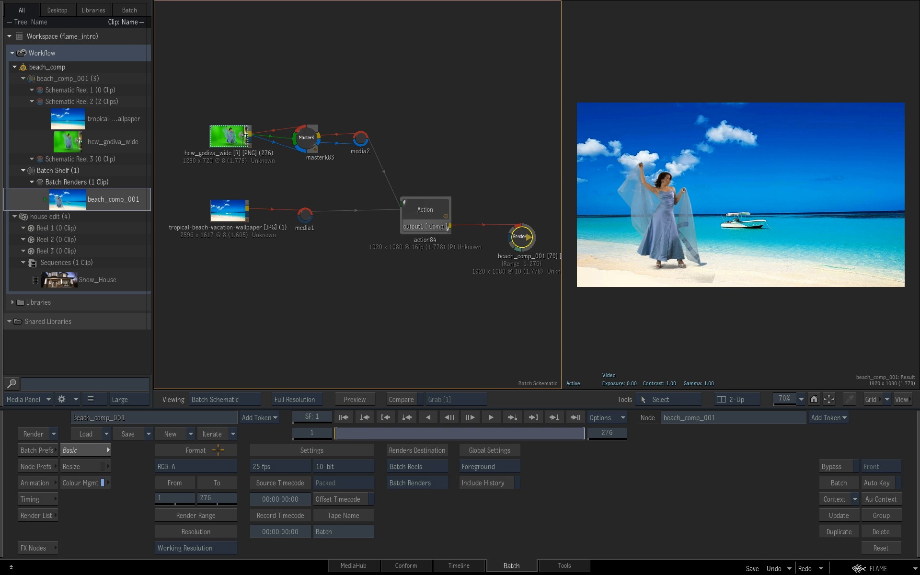
click(214, 434)
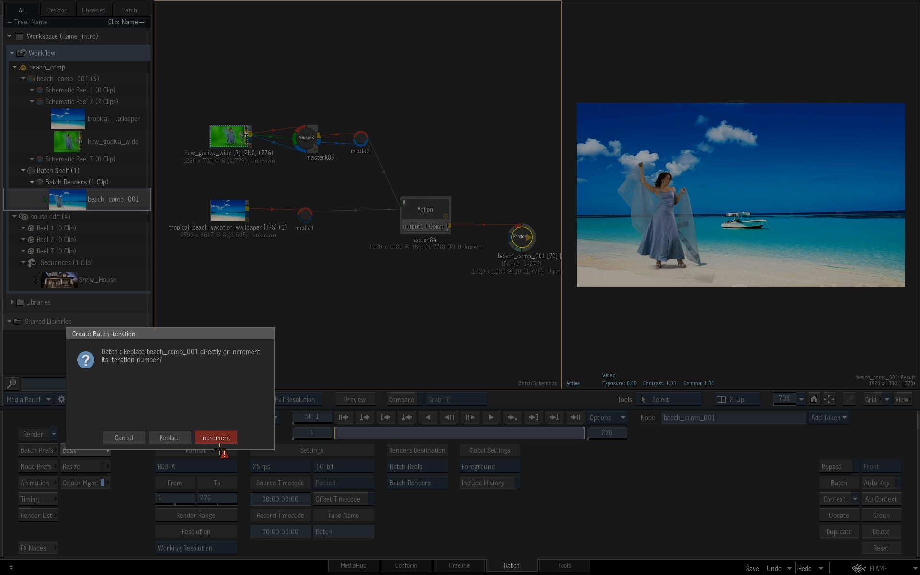
click(216, 438)
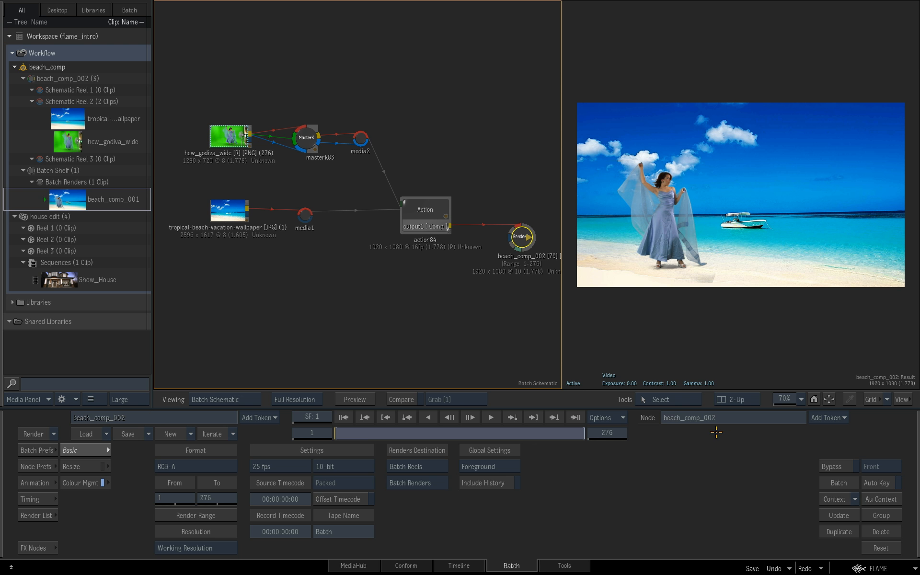
Inside the Action node, add a Matchbox Colour Correct to the beach background image
double_click(426, 221)
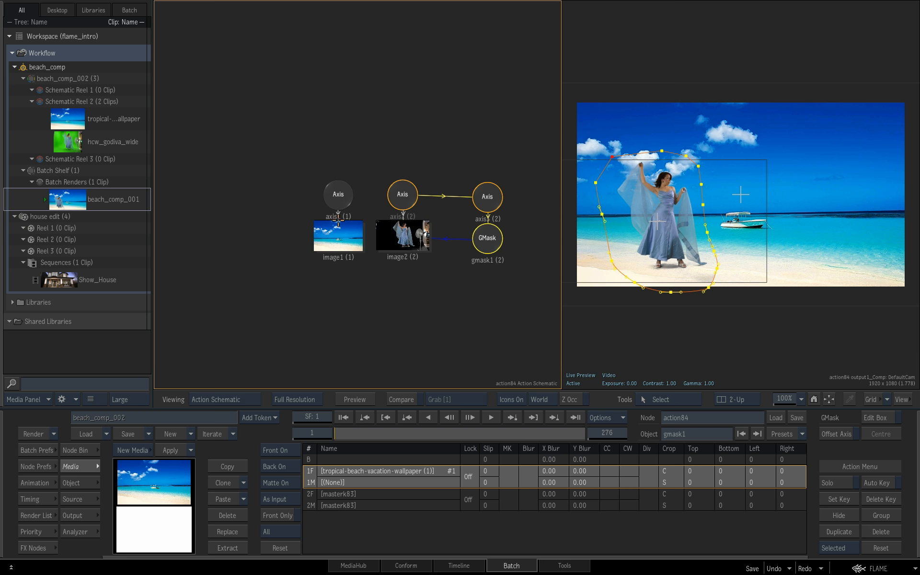
click(335, 239)
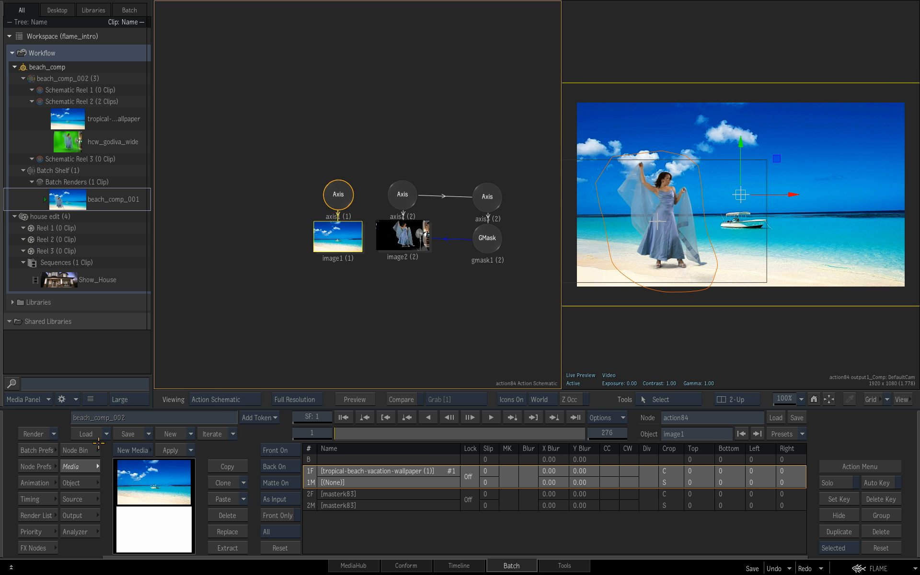
click(81, 450)
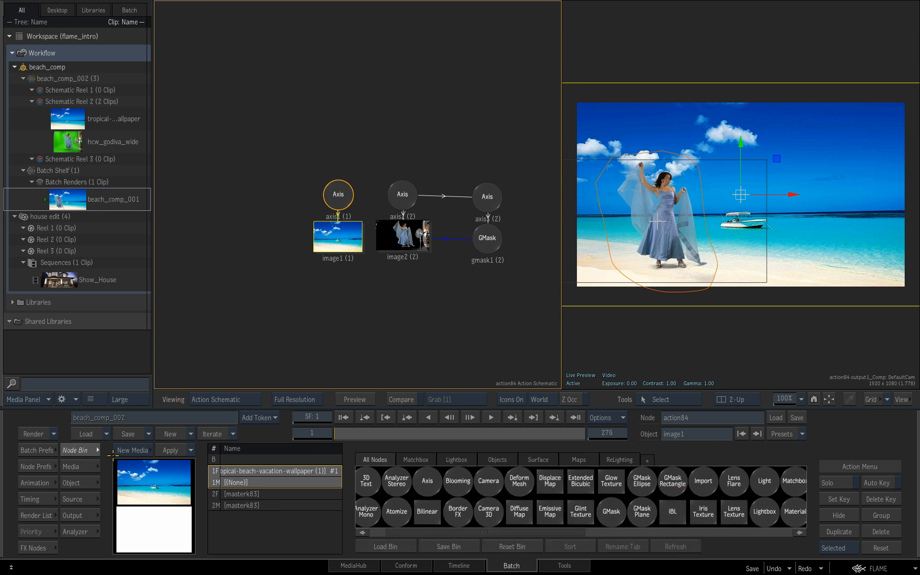
click(417, 458)
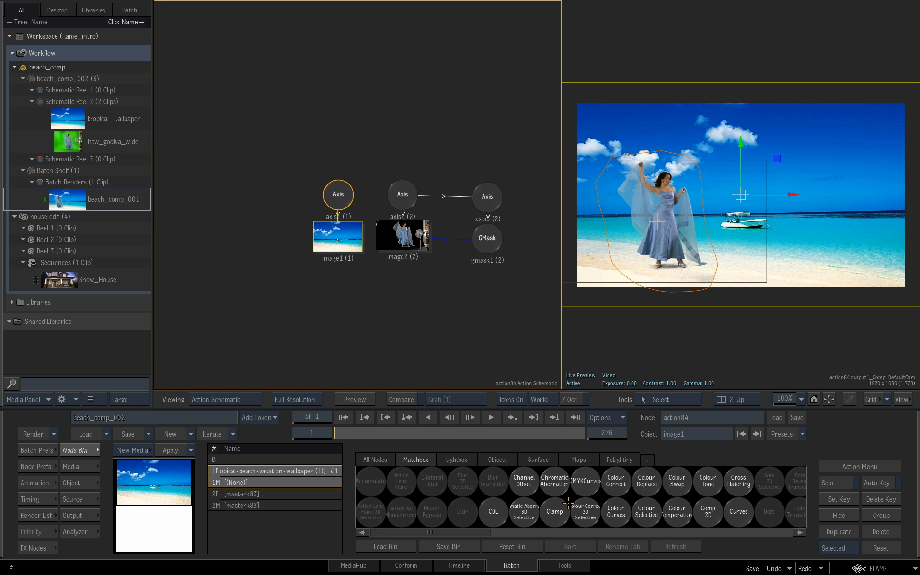
drag(616, 481, 406, 324)
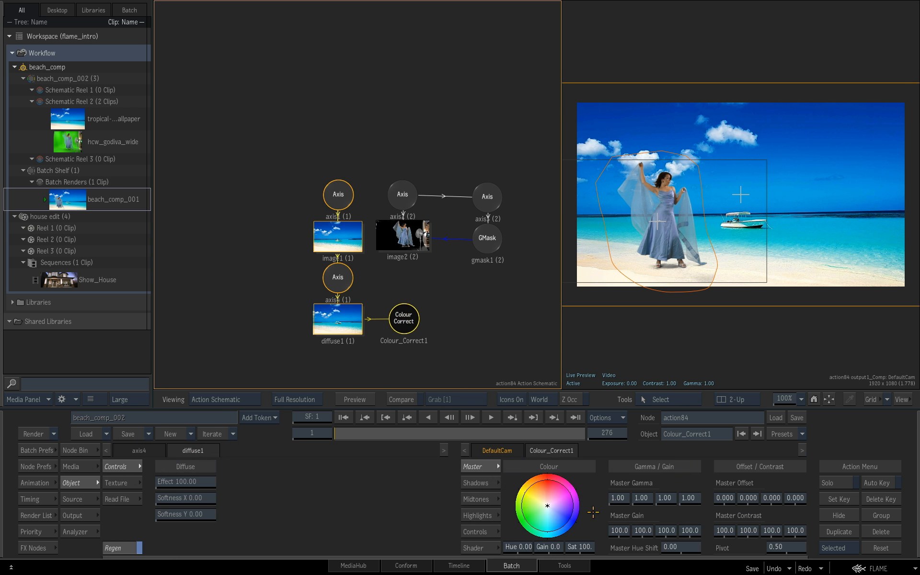
Set the Colour Correct saturation to 0 and return to the batch schematic
click(586, 550)
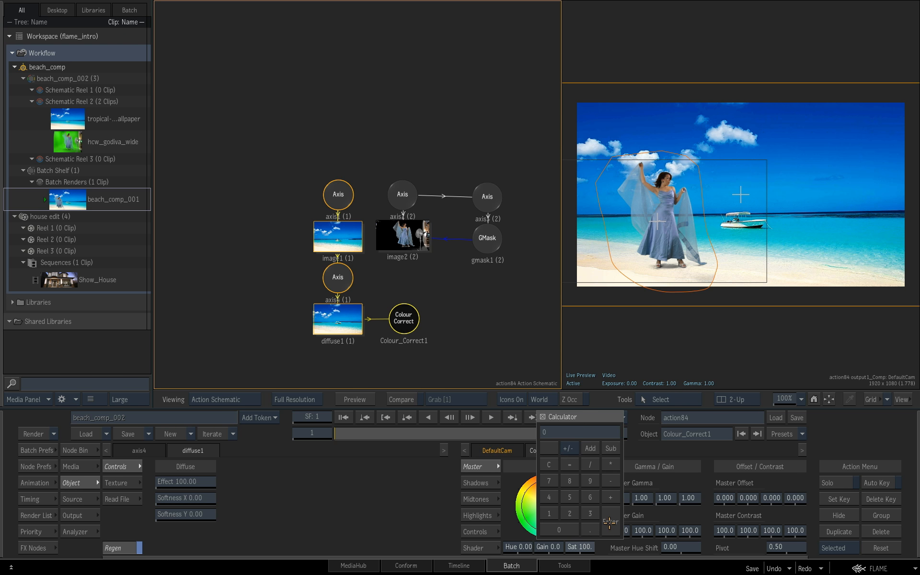
click(610, 522)
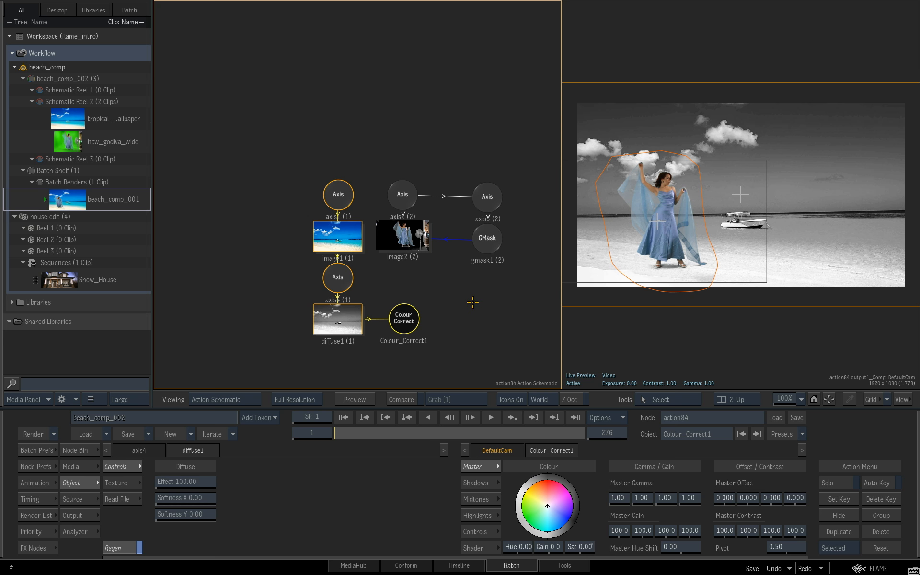
key(Escape)
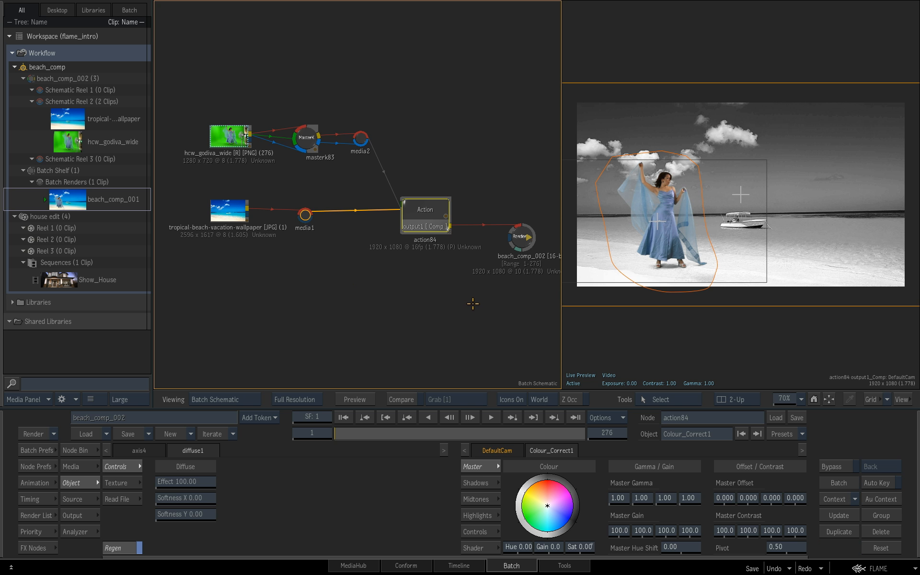
Save the black-and-white background setup by replacing iteration beach_comp_002, and render the batch
click(215, 434)
click(172, 435)
click(34, 434)
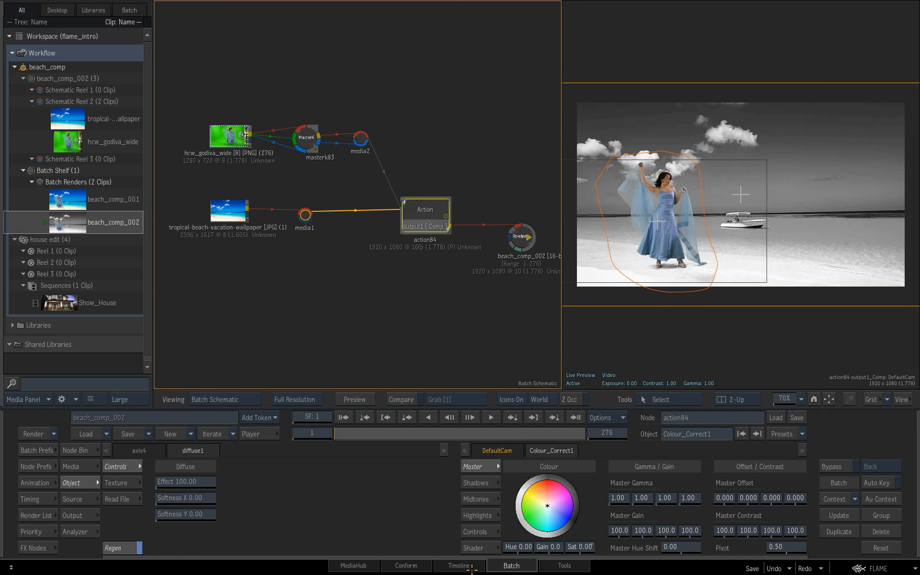
Compare the beach_comp_001 and beach_comp_002 renders in the Timeline and scrub through beach_comp_002
click(472, 570)
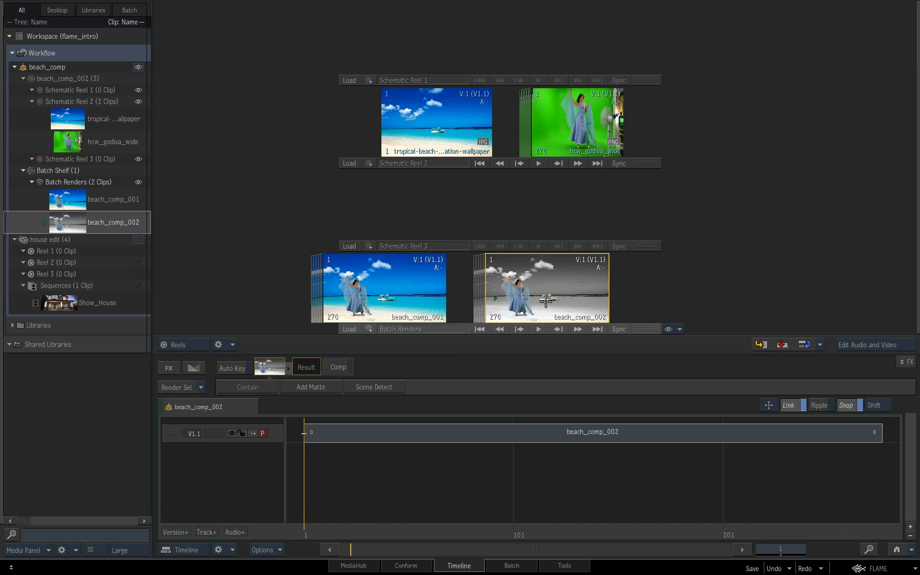
click(407, 288)
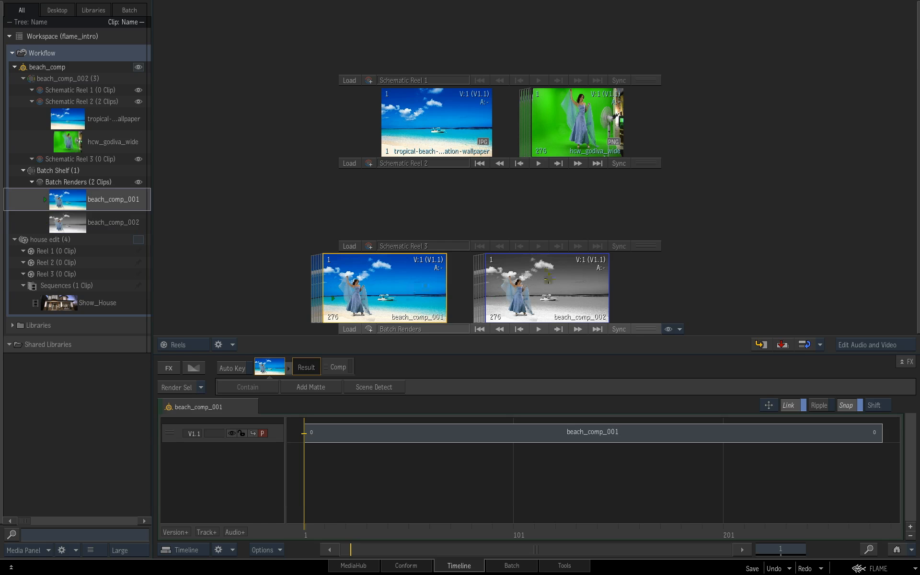
double_click(549, 285)
drag(487, 321, 338, 323)
key(Escape)
drag(560, 301, 612, 291)
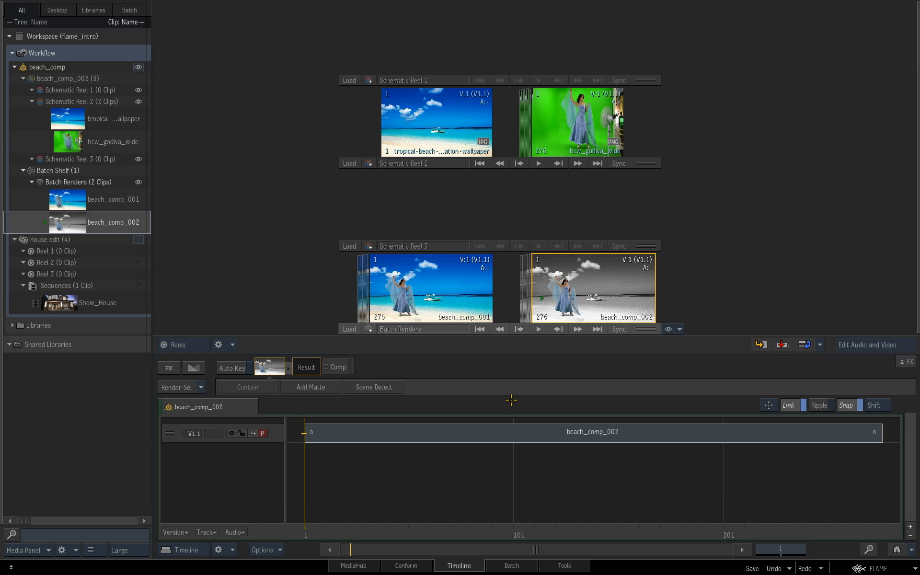
Return to the batch and recall the saved iteration beach_comp_001, replacing the current setup
click(511, 565)
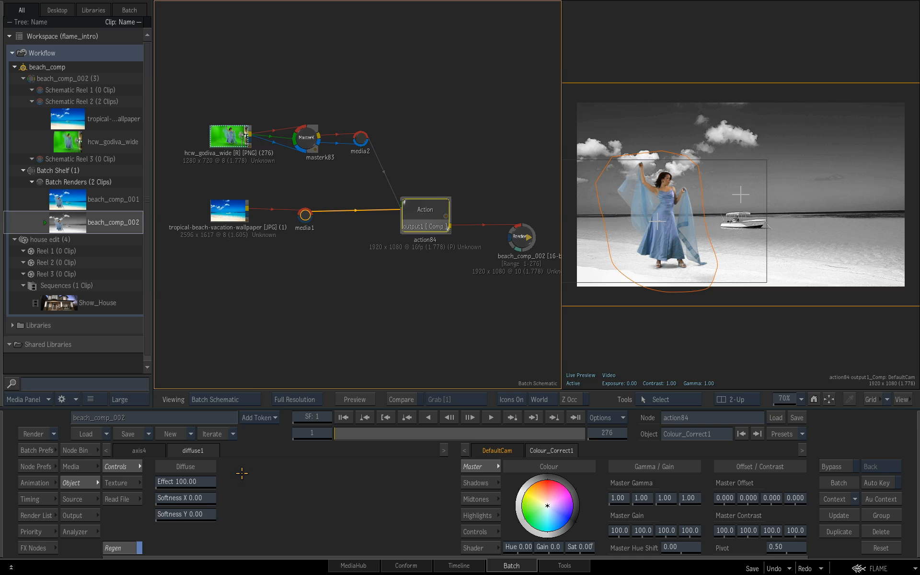
click(232, 434)
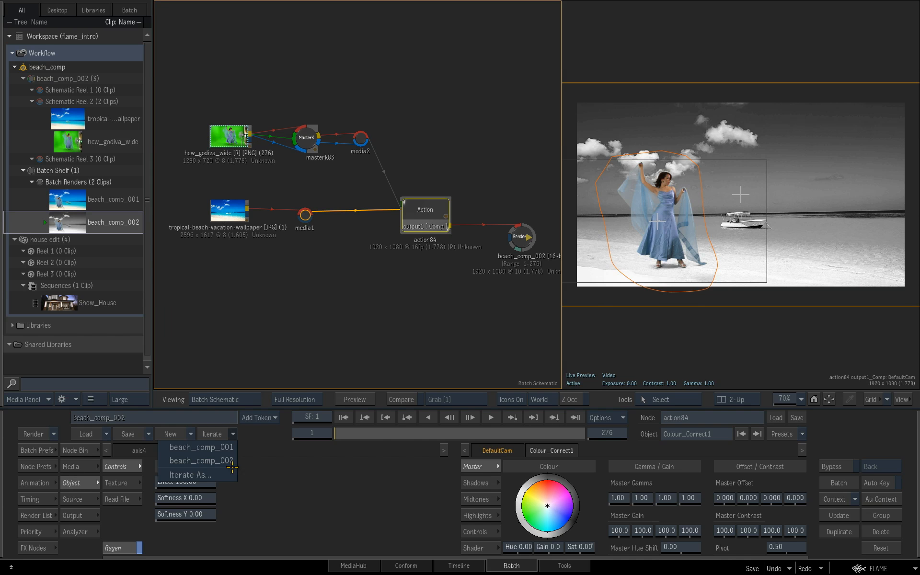
click(234, 448)
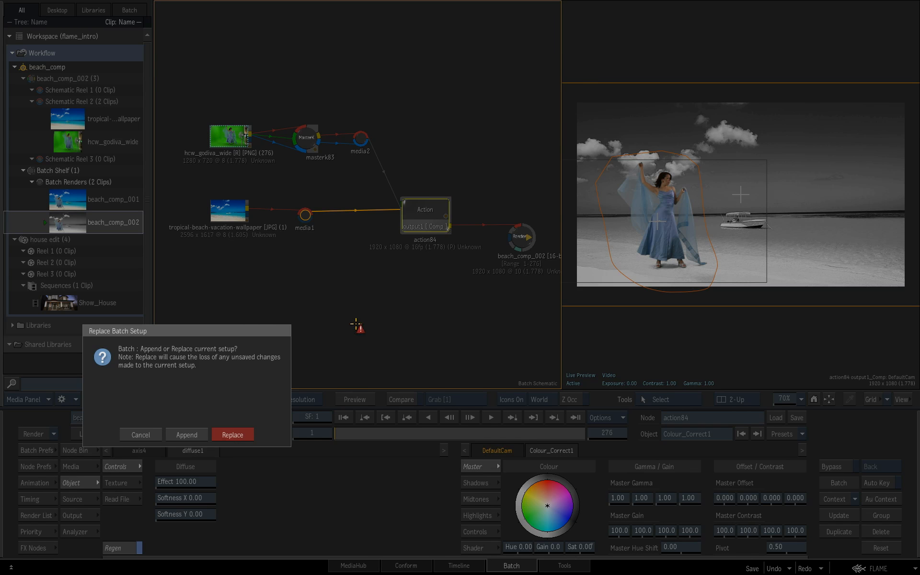
click(233, 434)
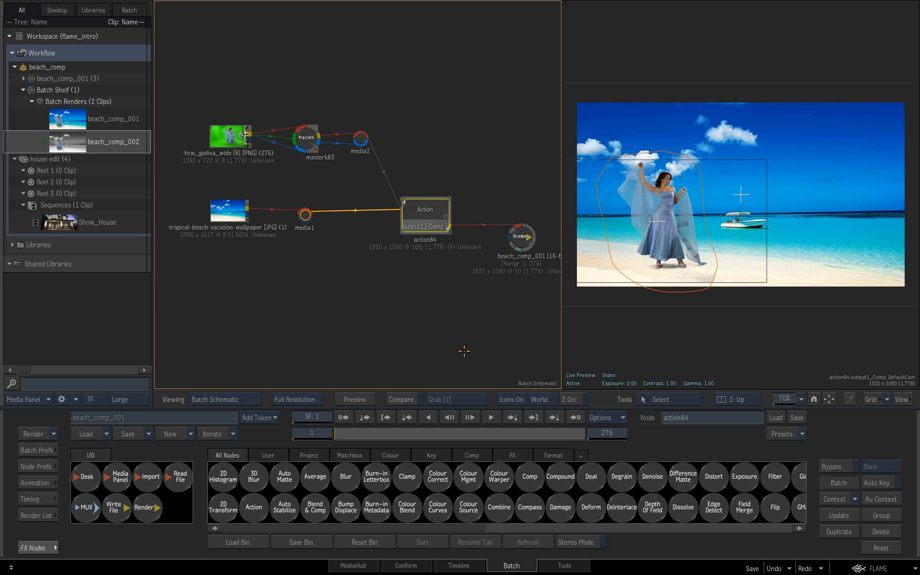
Review the two beach_comp renders in the Timeline and the list of saved iterations in the batch
click(459, 566)
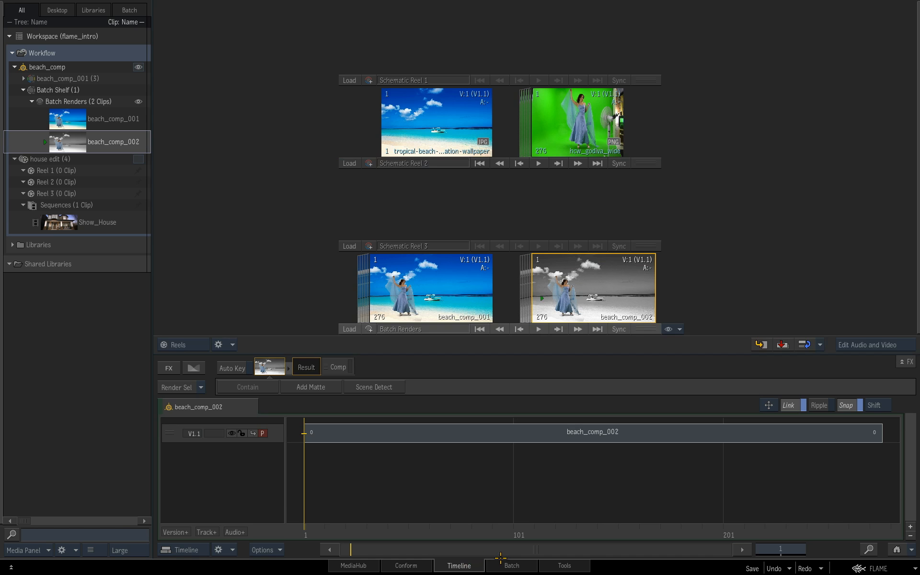
click(515, 567)
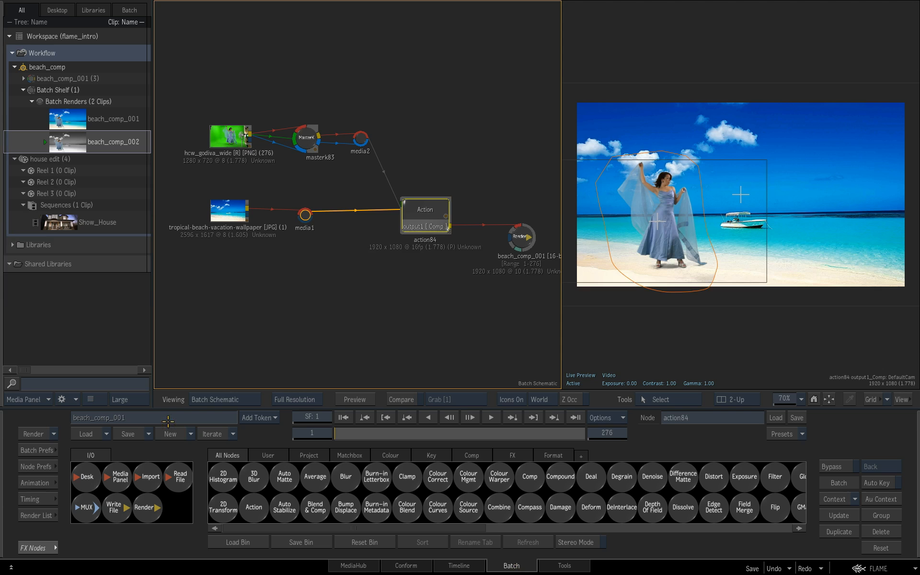
click(234, 434)
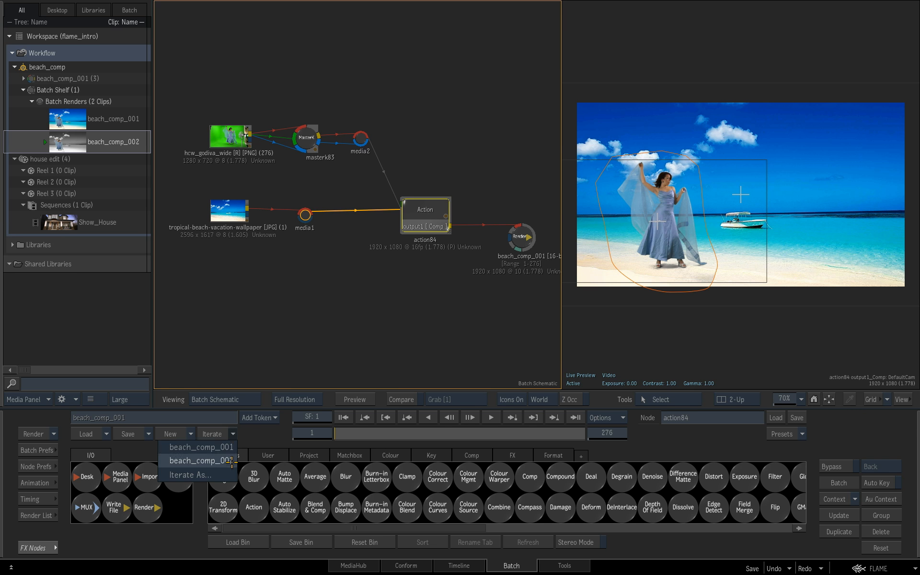
click(260, 440)
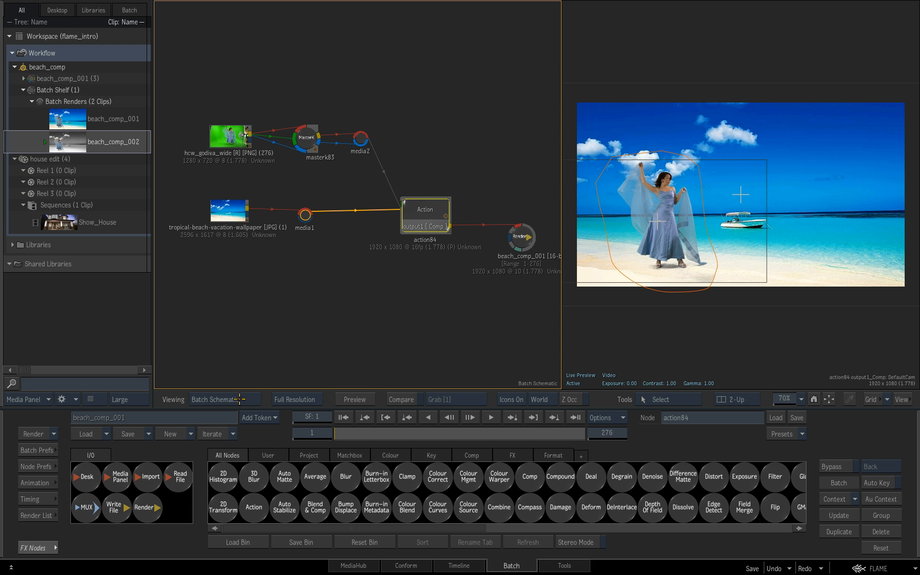
Show the batch iterations of the Workflow desktop and expand beach_comp_001 and beach_comp_002 to examine their reels and clips
right_click(102, 53)
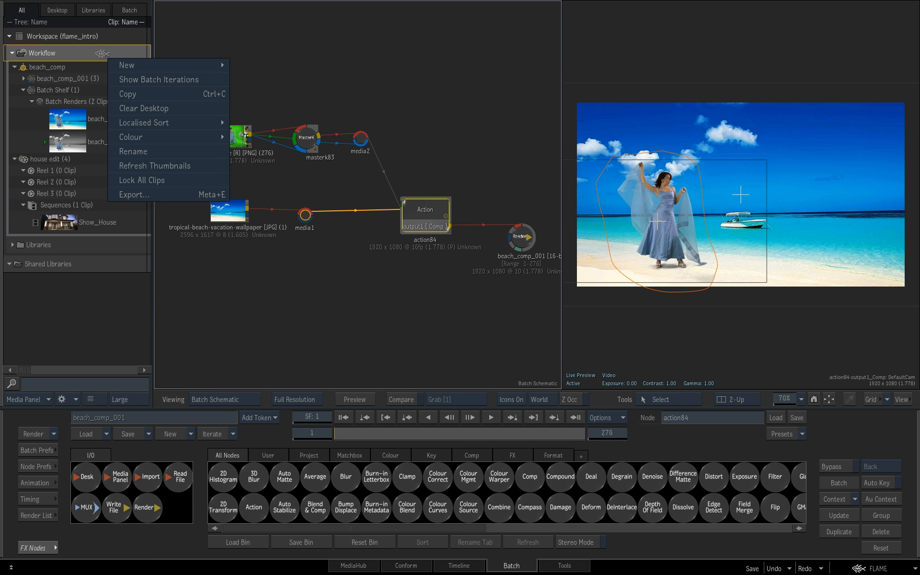
click(170, 80)
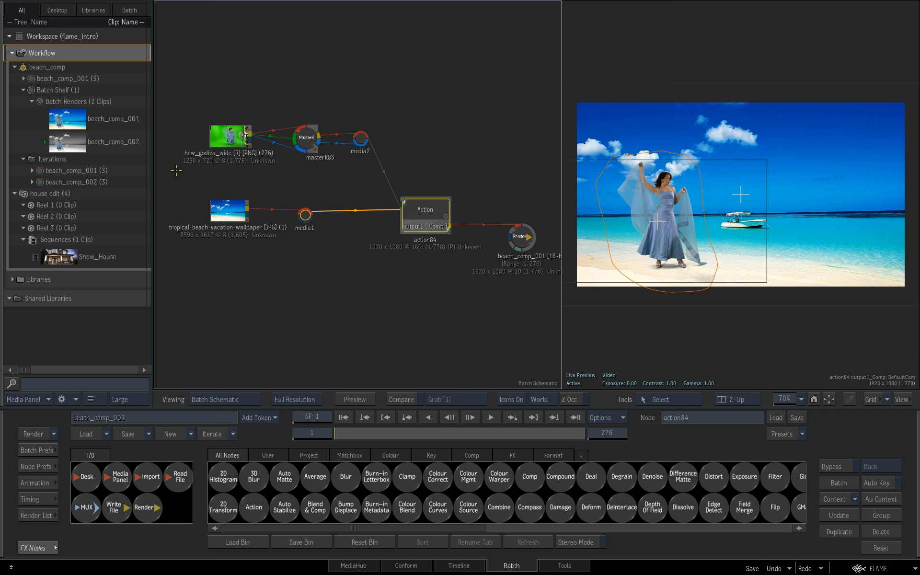
click(33, 170)
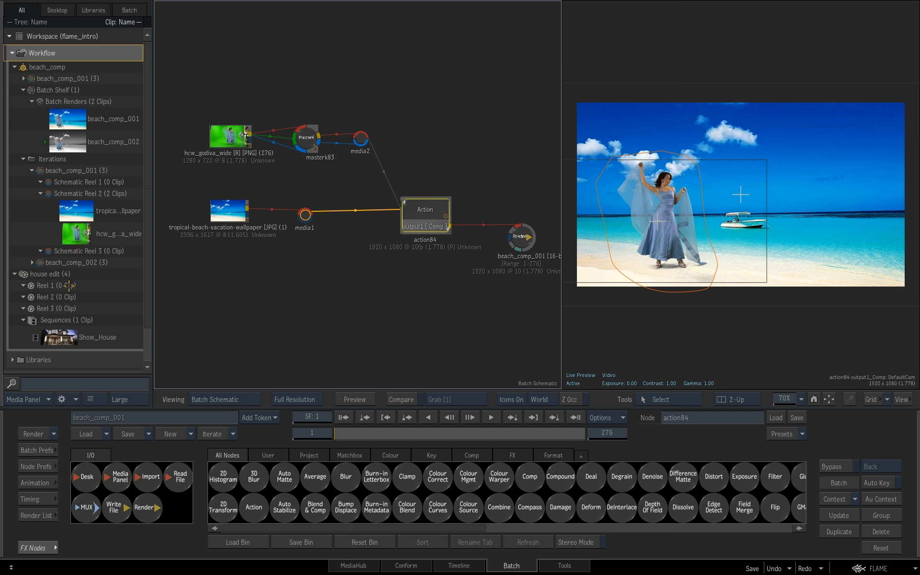
click(31, 262)
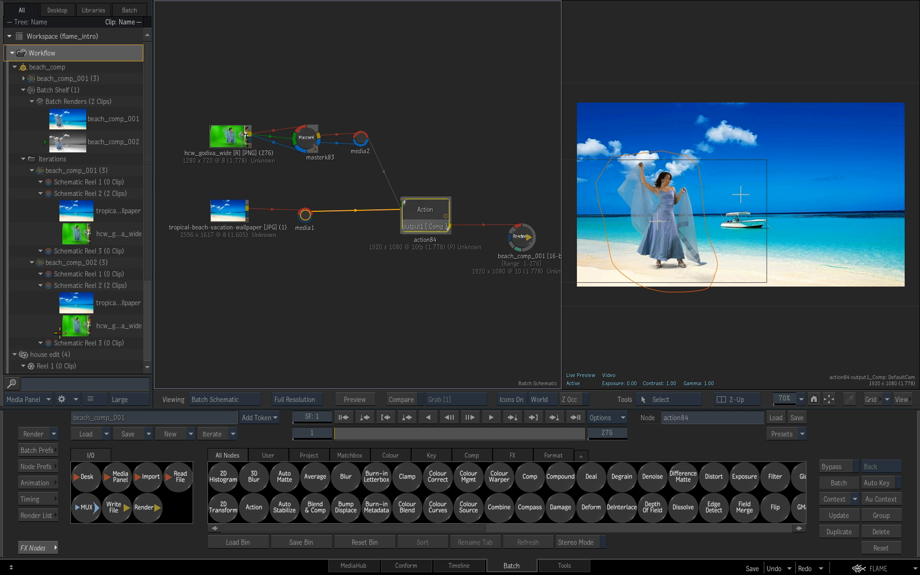
click(105, 262)
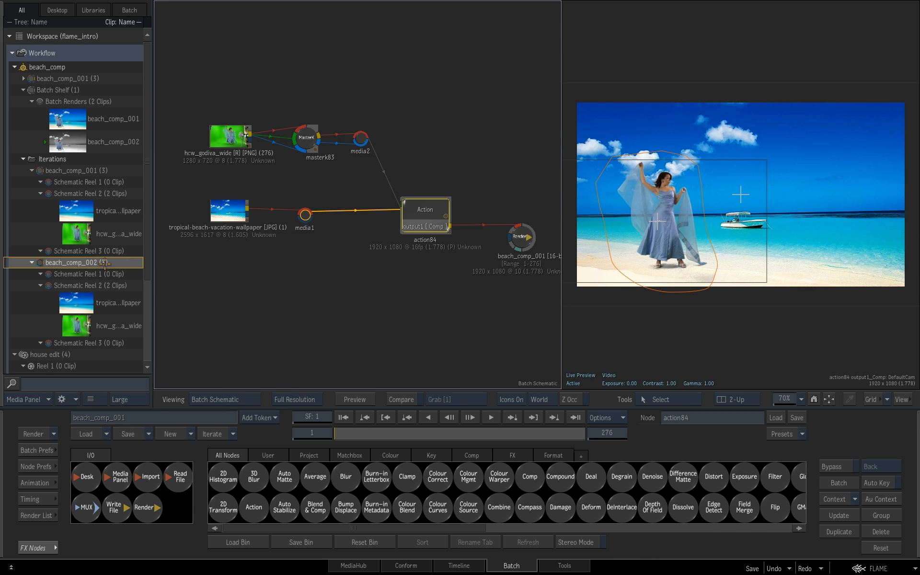
click(92, 170)
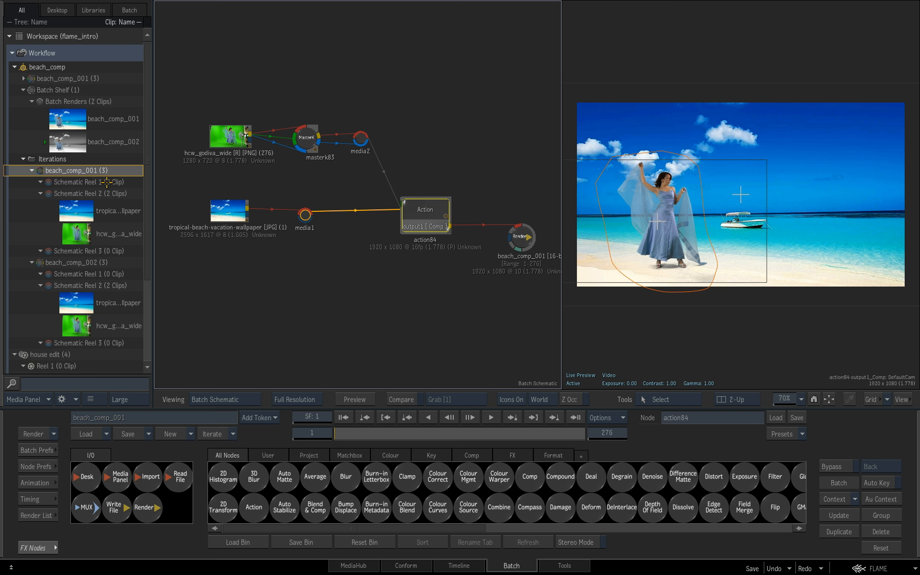
Collapse both iterations and their Iterations folder, and hide the batch iterations of the Workflow desktop
click(31, 170)
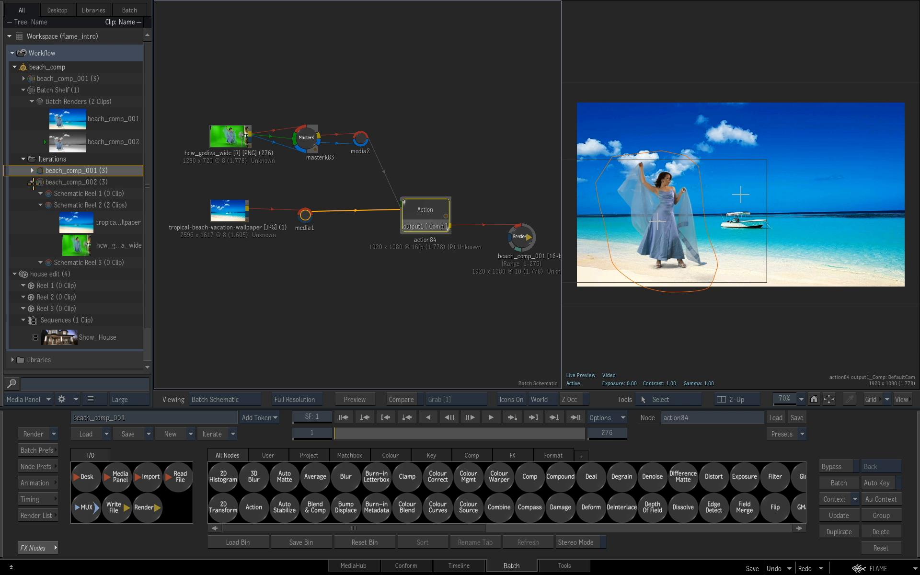
click(31, 181)
click(23, 159)
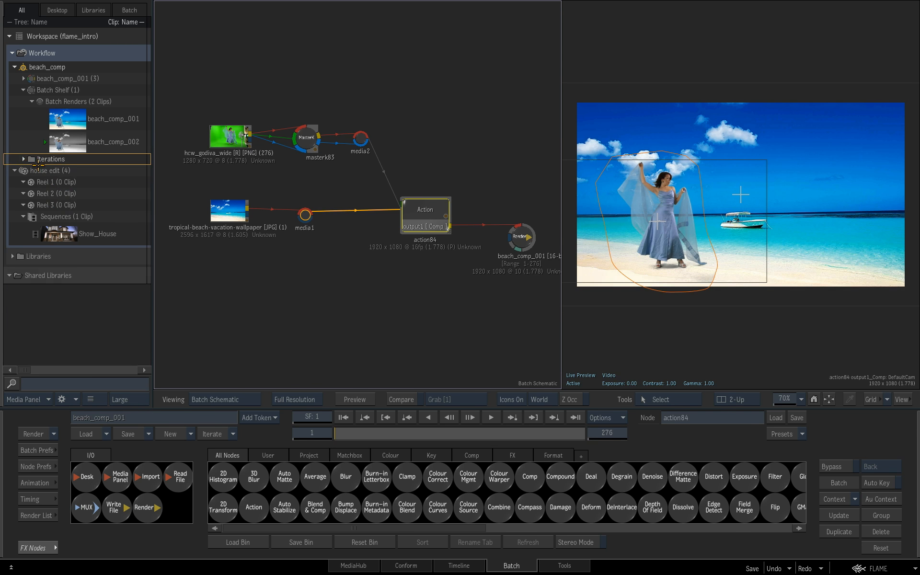
right_click(106, 53)
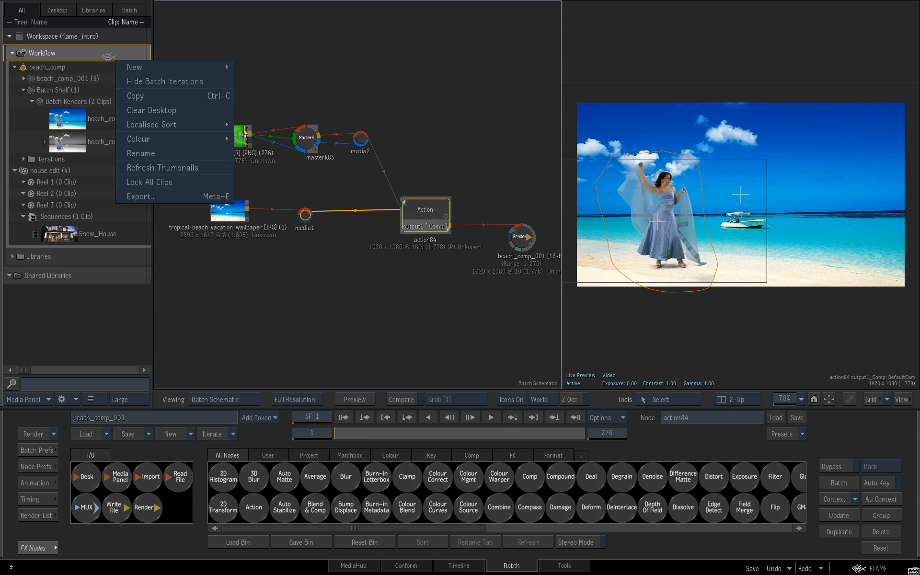
click(131, 81)
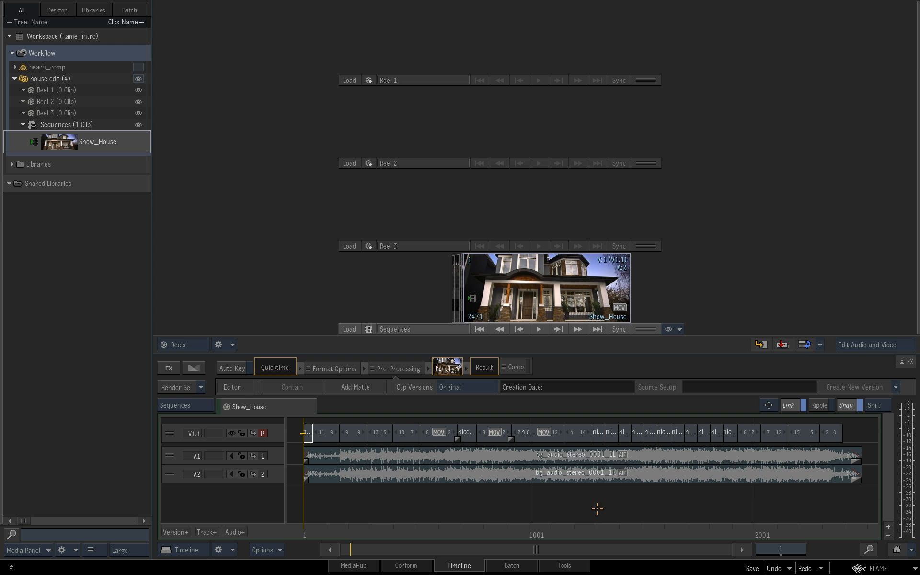
Open the Show_House sequence in the Player and scrub to frame 1174, inside the kitchen segment nice_house_023_0010_001
drag(389, 532, 541, 529)
click(552, 533)
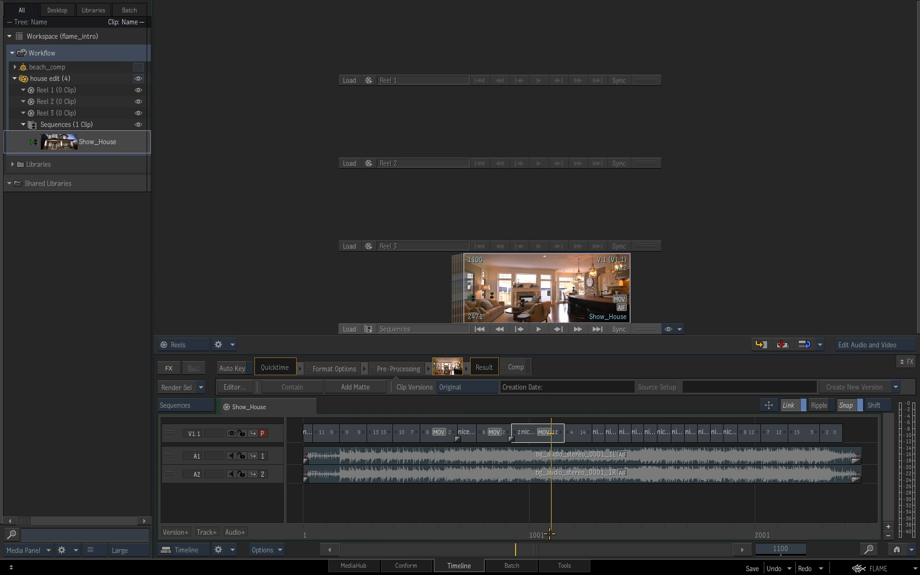
double_click(577, 294)
drag(557, 531, 529, 417)
drag(547, 550, 546, 519)
drag(683, 505, 543, 509)
drag(463, 536, 565, 537)
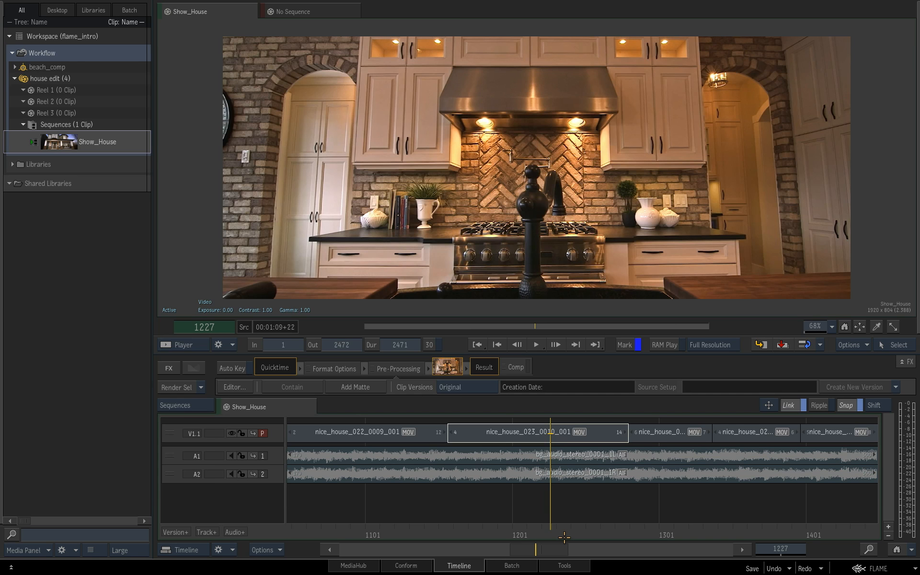
drag(554, 533, 470, 536)
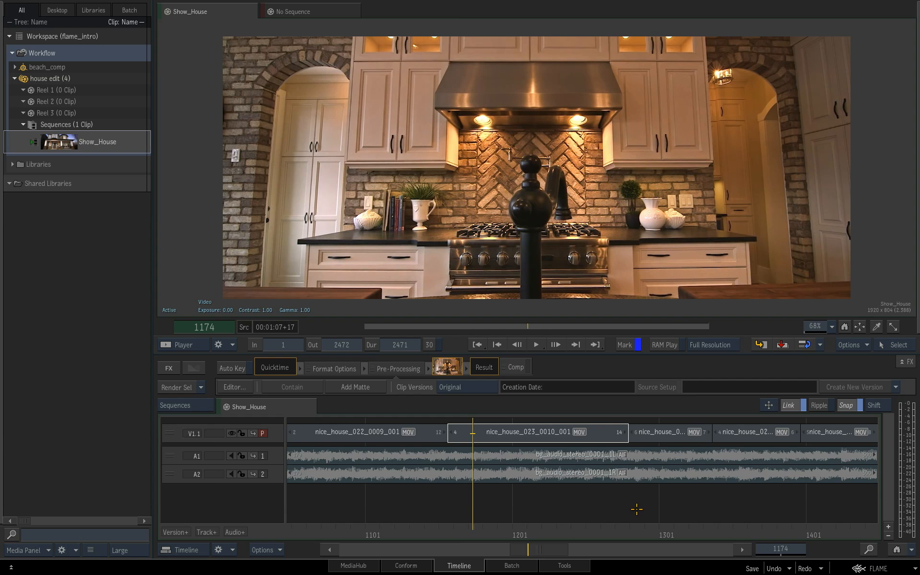
Return to the reels view, match the nice_house_023_0010_001 segment to its source clip on Reel 3, and rewind that clip to frame 1
key(alt+1)
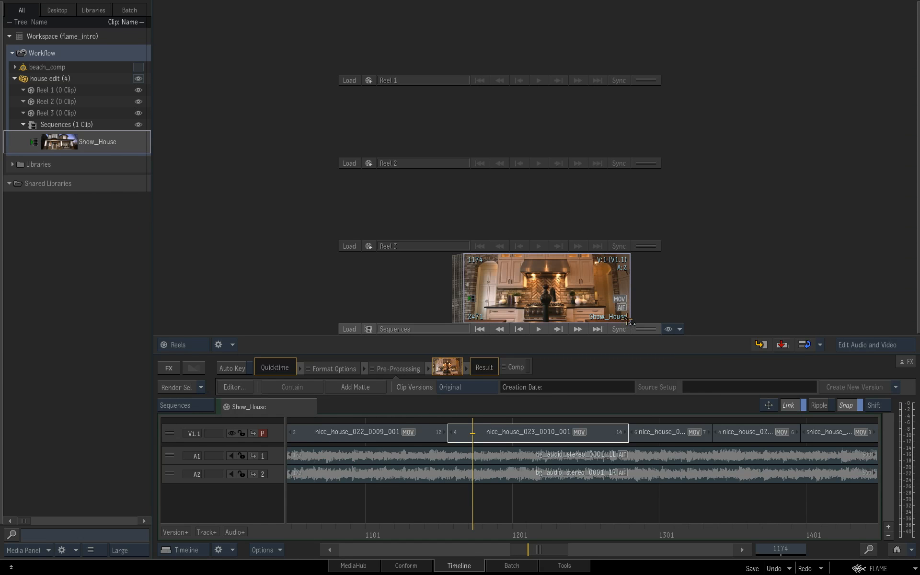
click(571, 437)
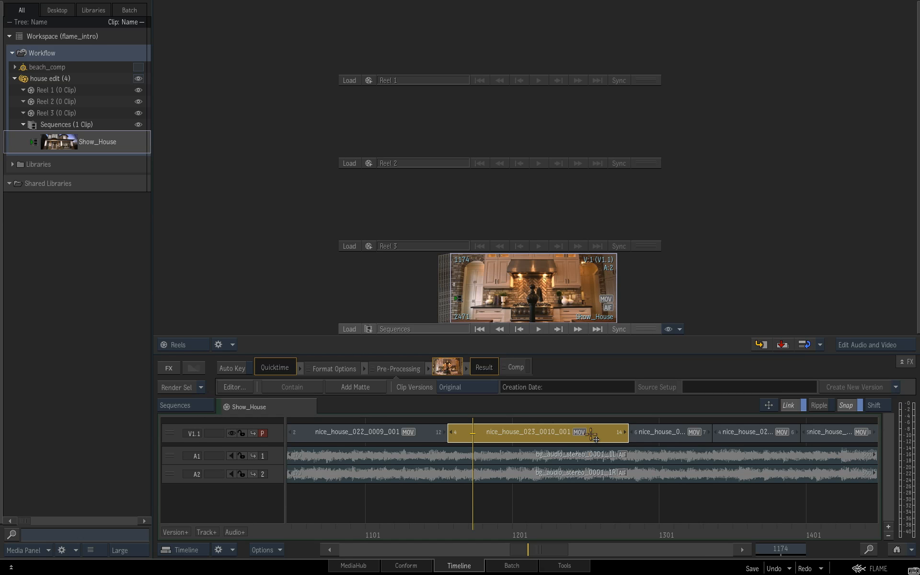
right_click(595, 440)
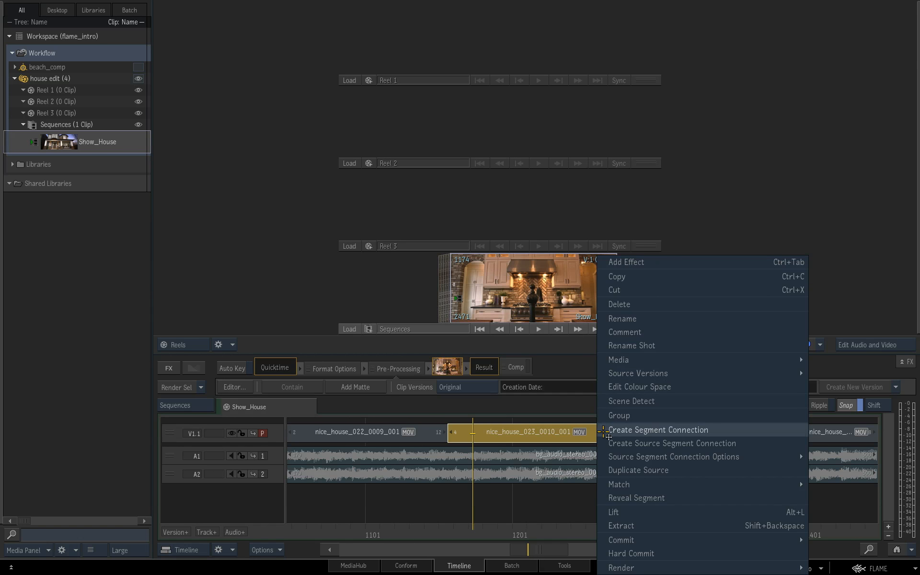
mouse_move(667, 488)
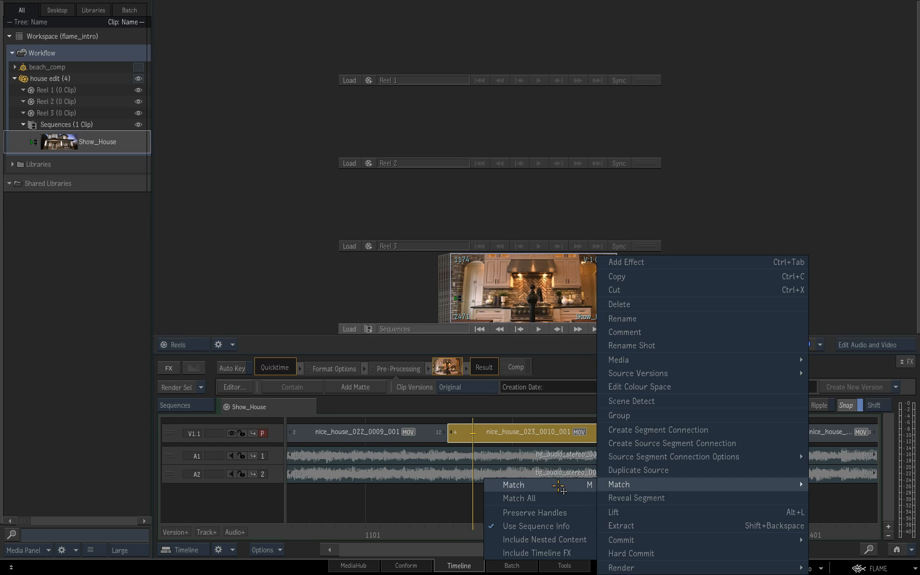
click(783, 214)
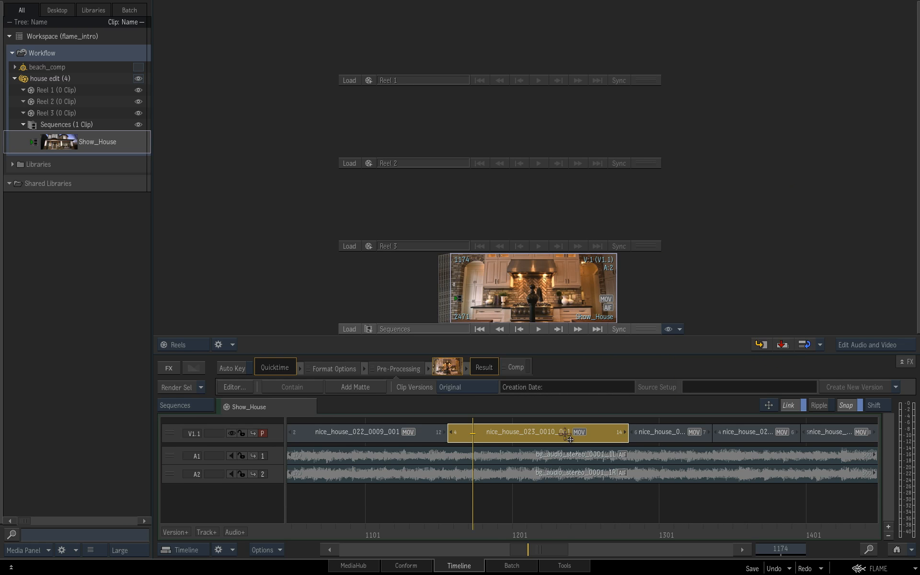
drag(567, 436, 516, 208)
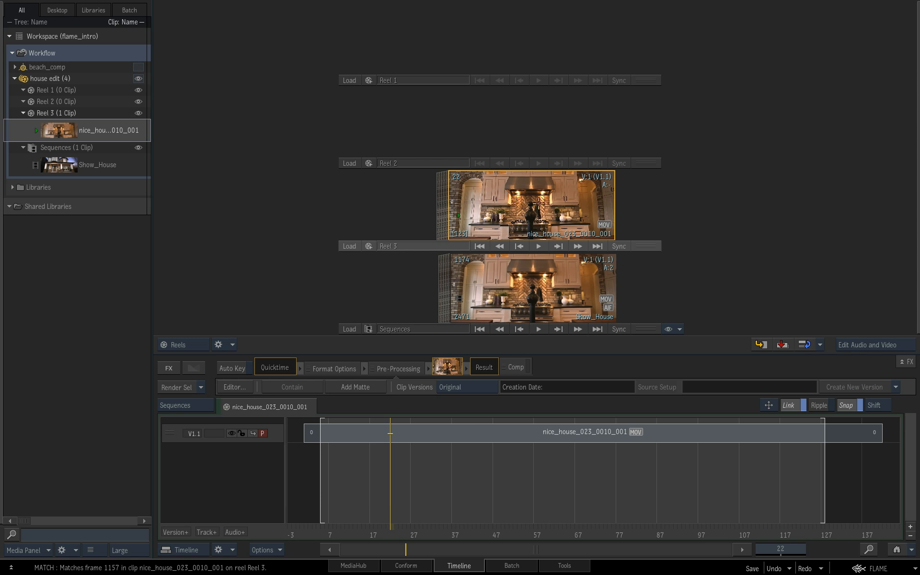
mouse_move(486, 236)
mouse_down()
mouse_move(583, 239)
mouse_move(473, 239)
mouse_move(608, 230)
mouse_move(470, 238)
mouse_up()
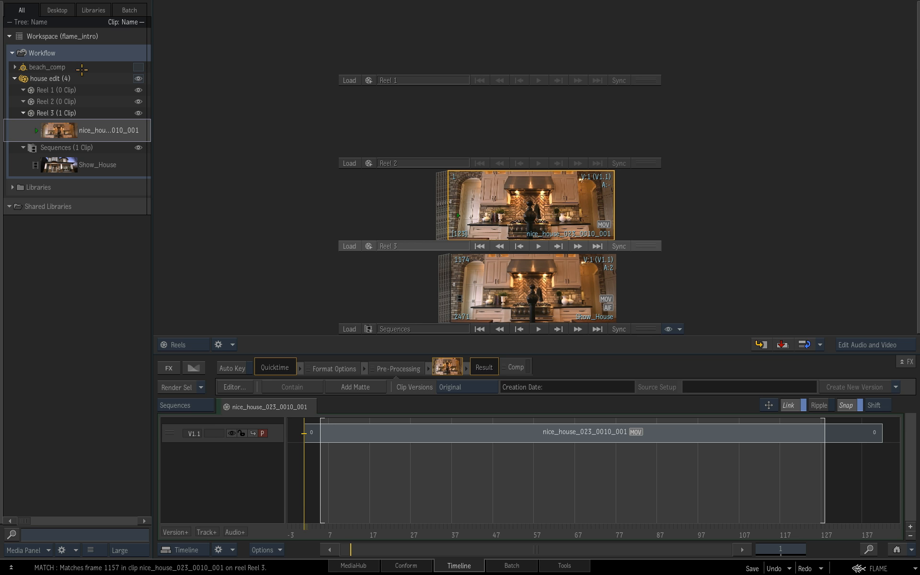
Create a new batch group named kitchen_shot in the Workflow desktop
right_click(82, 53)
mouse_move(211, 67)
click(267, 69)
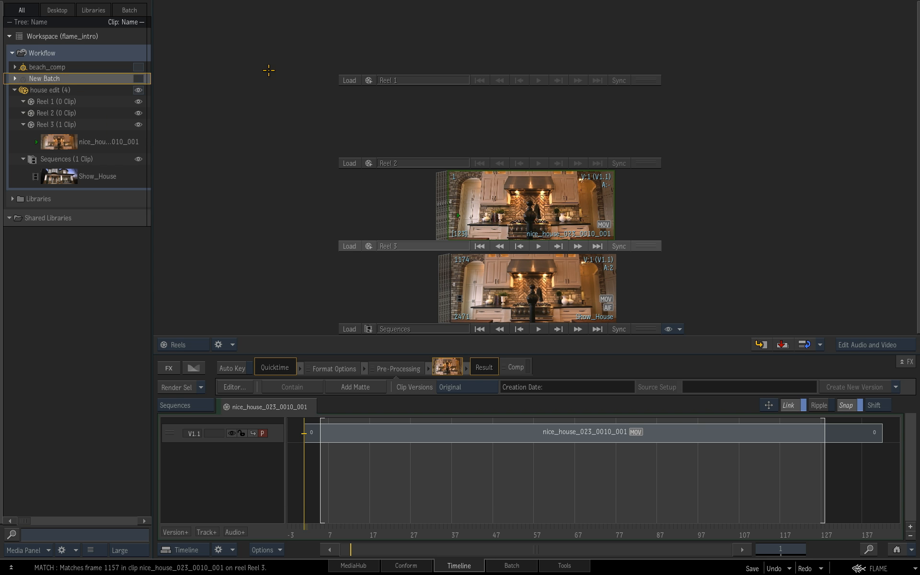
text(kitch)
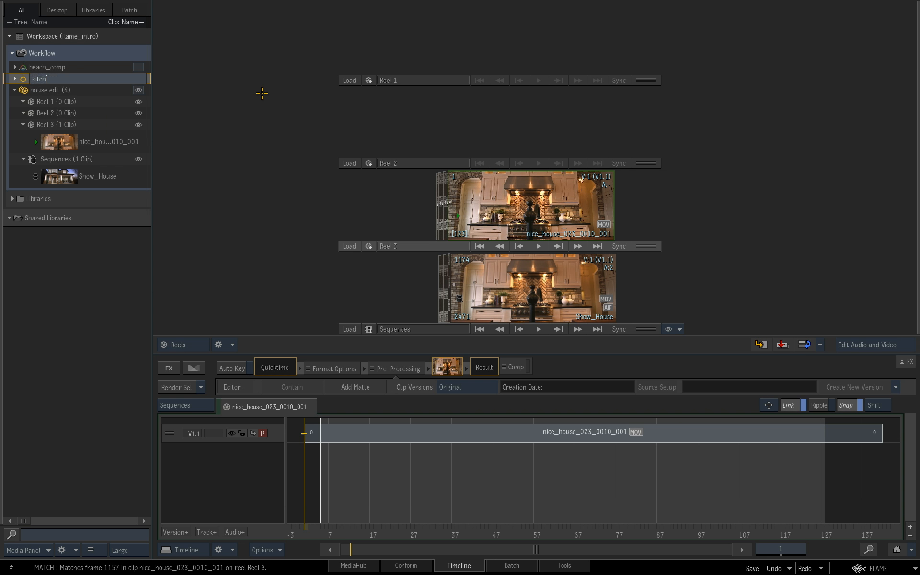
text(en_shot)
key(Return)
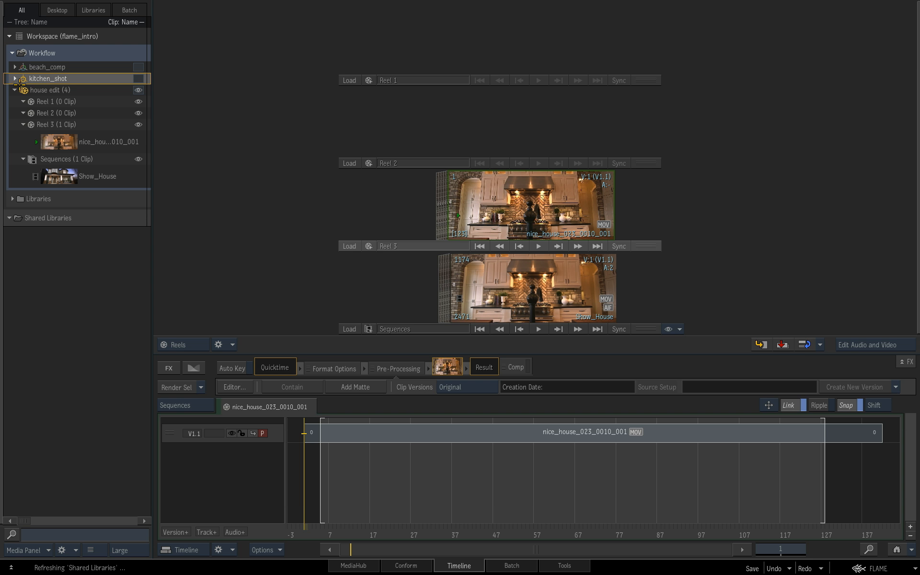
Expand kitchen_shot and move the matched kitchen clip from Reel 3 into its Schematic Reel 2
click(14, 78)
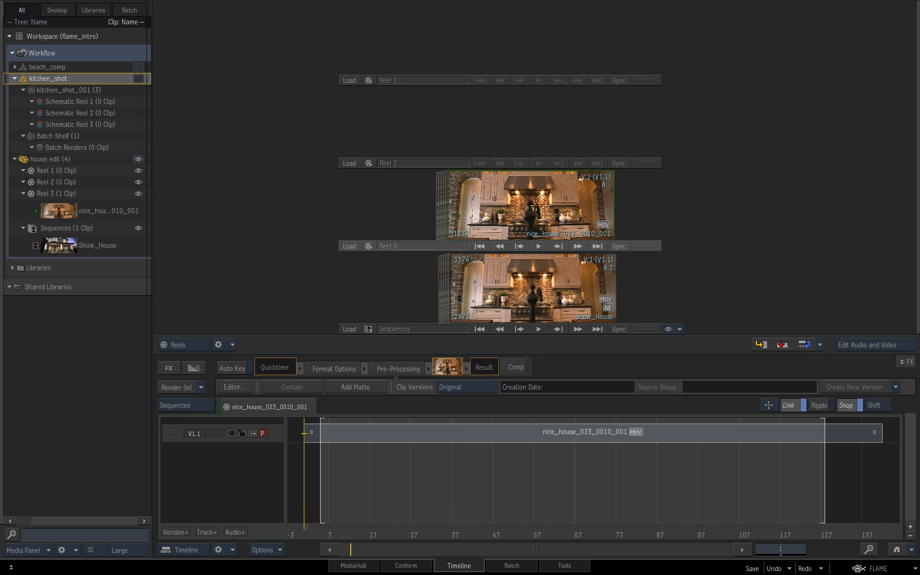
click(537, 206)
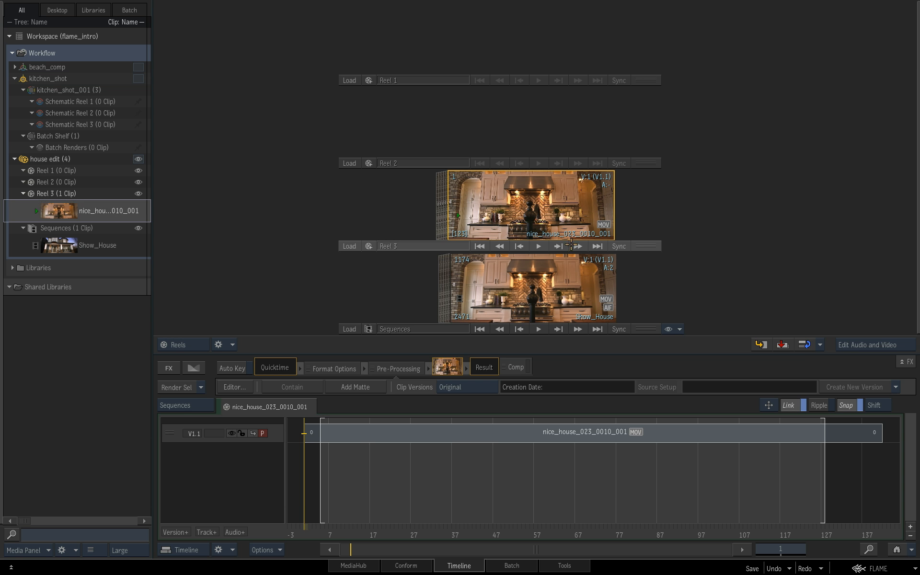
drag(537, 208, 88, 116)
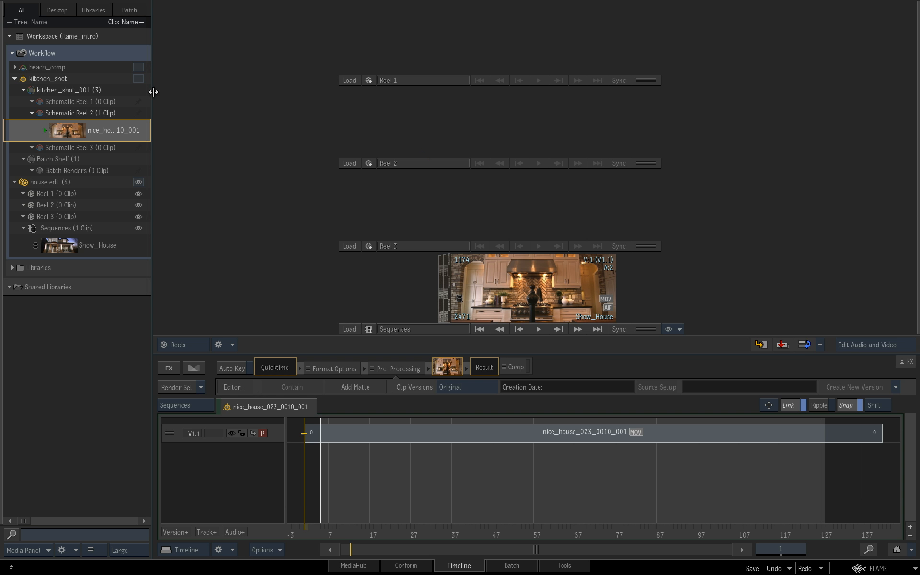
Display the kitchen_shot reels, open its batch schematic, and move the kitchen clip node toward the schematic's left side
click(138, 79)
drag(427, 126, 550, 131)
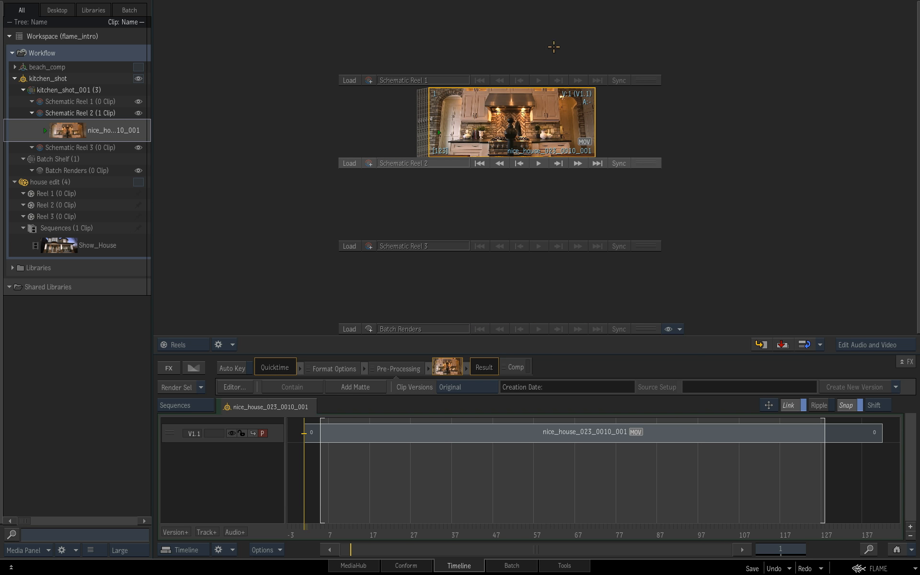
click(515, 567)
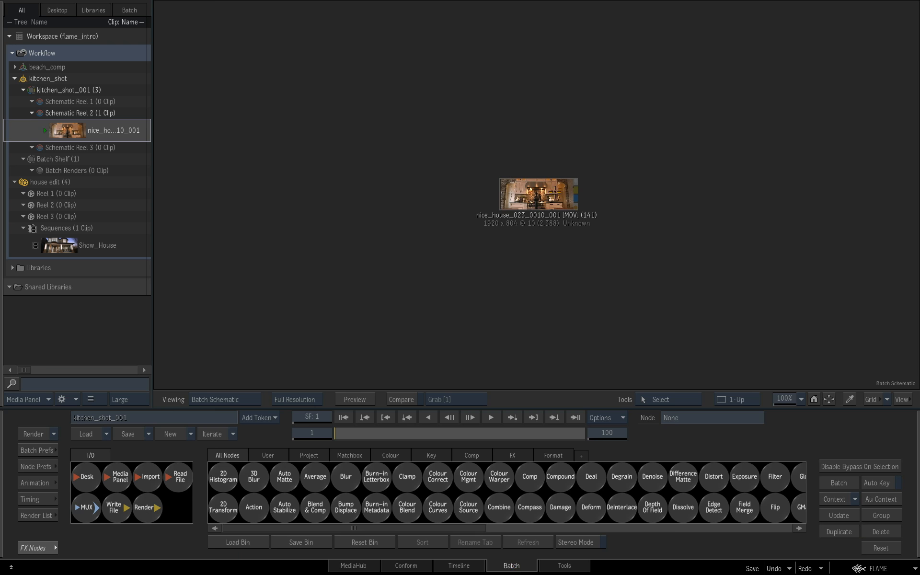
drag(555, 192, 364, 180)
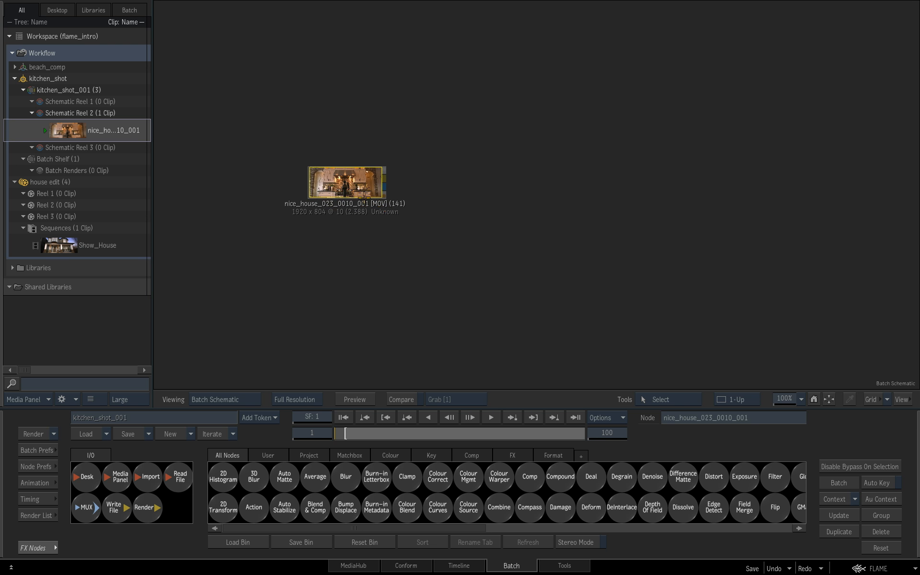
Switch the batch to a 2-Up layout and set its duration to 141 frames from the kitchen clip
click(735, 399)
click(740, 414)
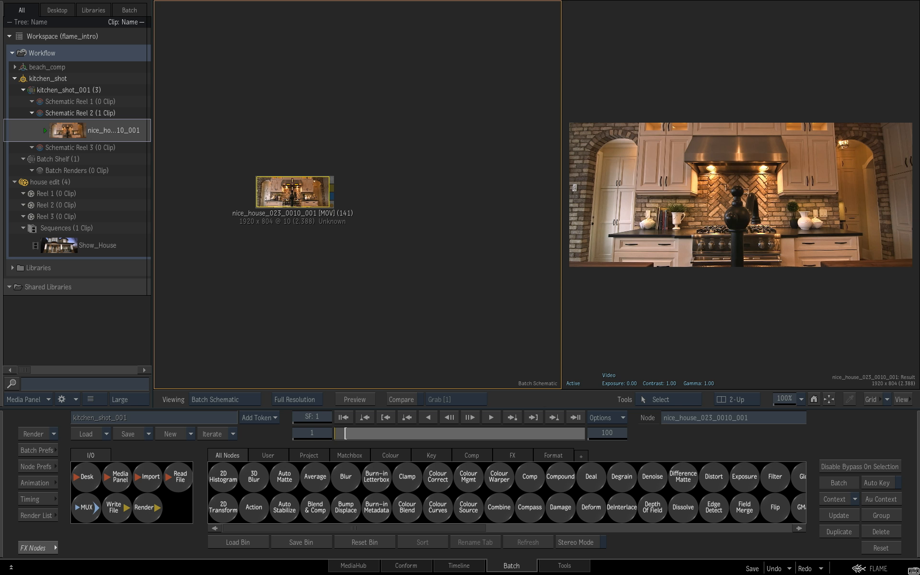
click(289, 195)
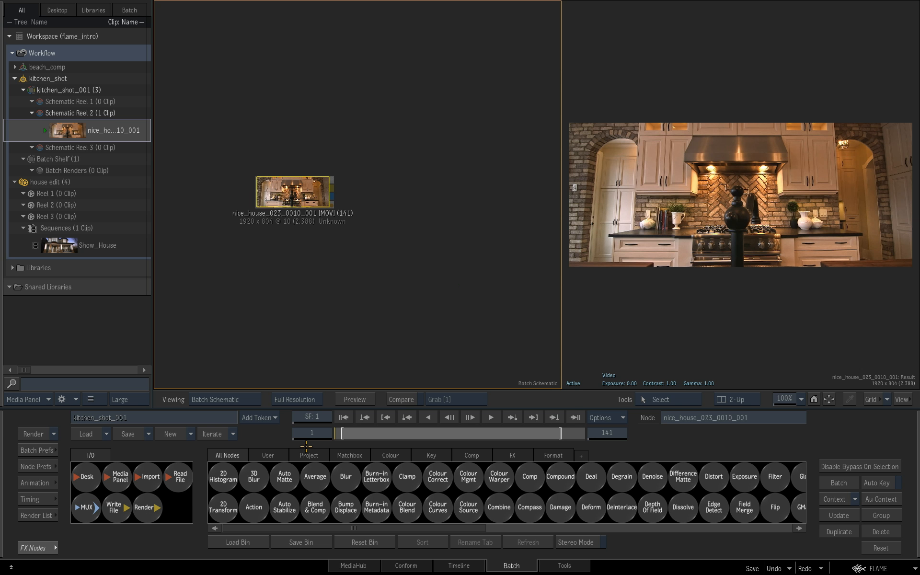
Add an Action node to the batch with the kitchen clip connected as its background, and open its Action schematic
drag(328, 196, 290, 209)
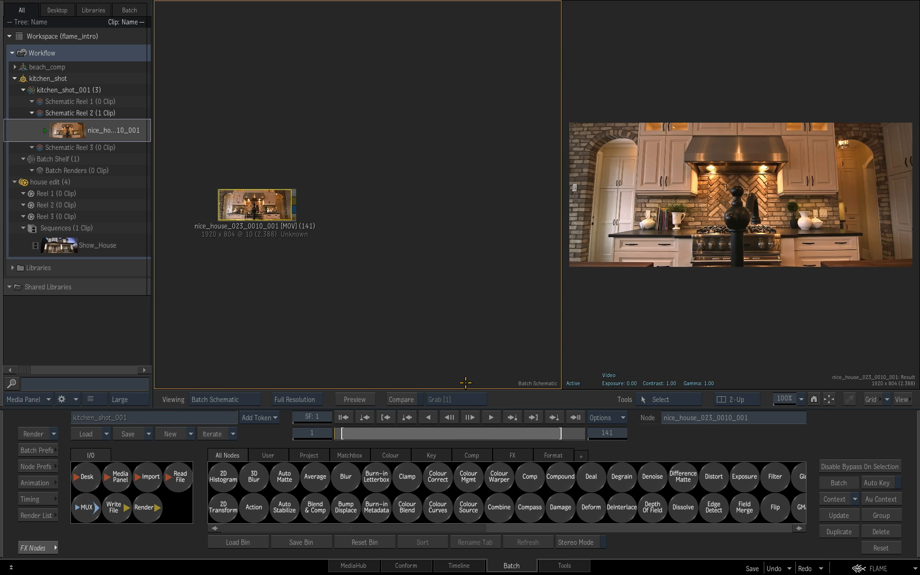
drag(252, 511, 405, 211)
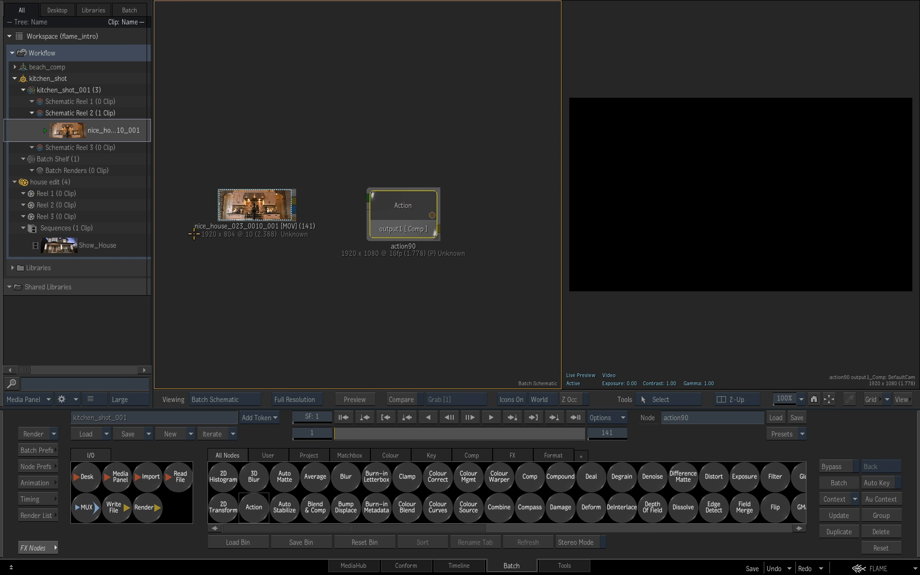
drag(295, 201, 397, 207)
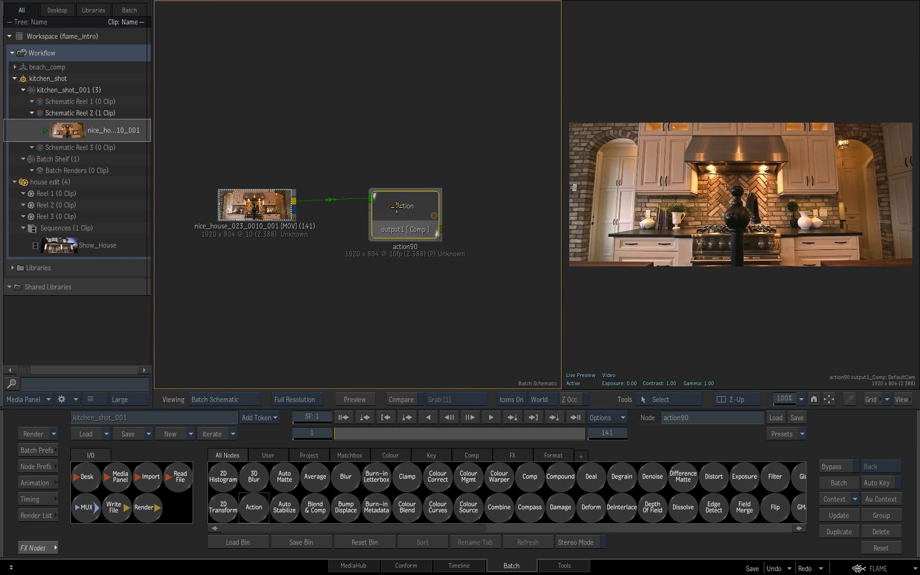
double_click(383, 224)
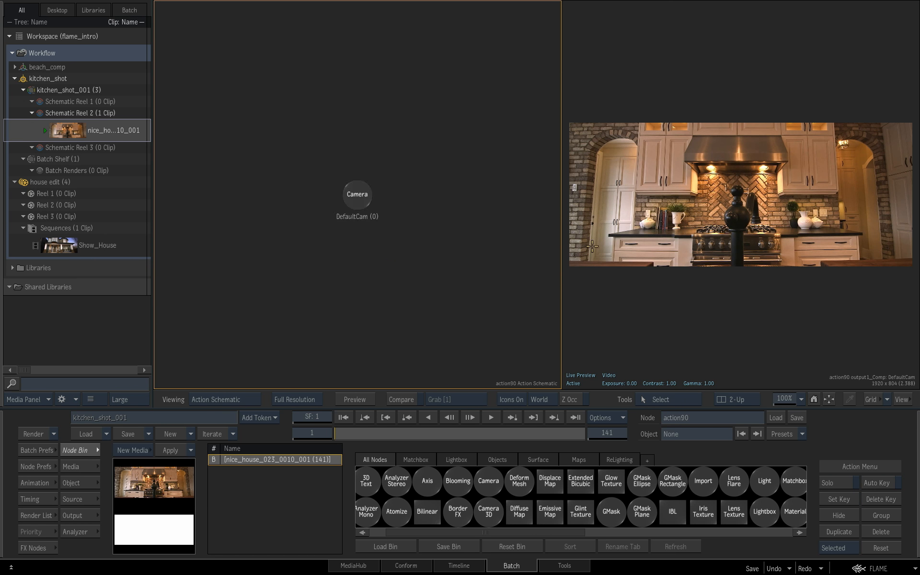
Add an Axis node to the Action schematic and enter its tracker with Scale tracking enabled
drag(649, 259, 800, 219)
drag(358, 434, 308, 430)
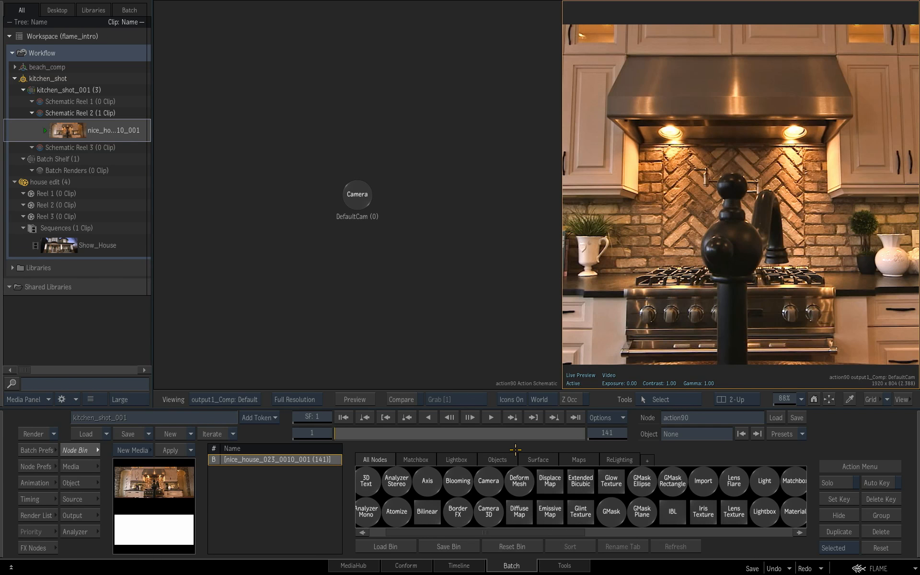
drag(427, 480, 434, 154)
click(128, 483)
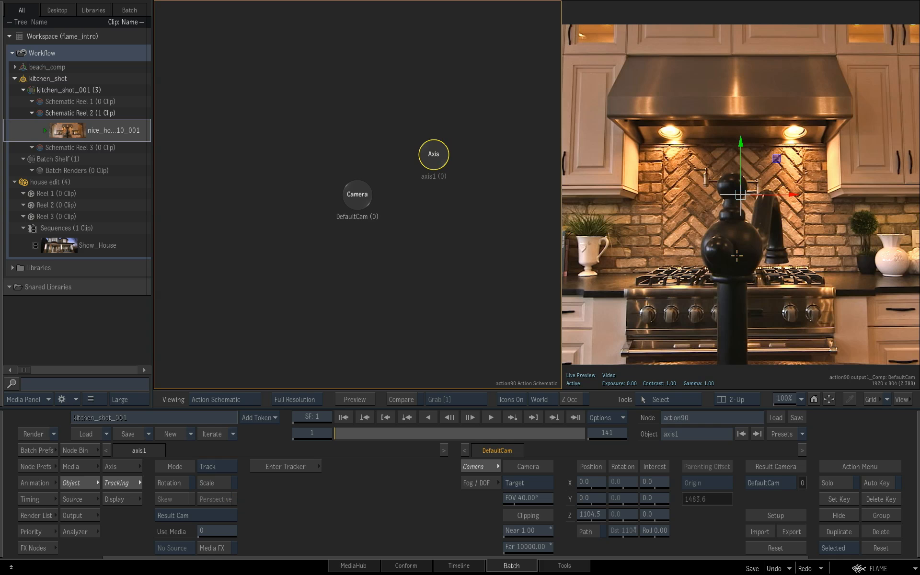
click(224, 483)
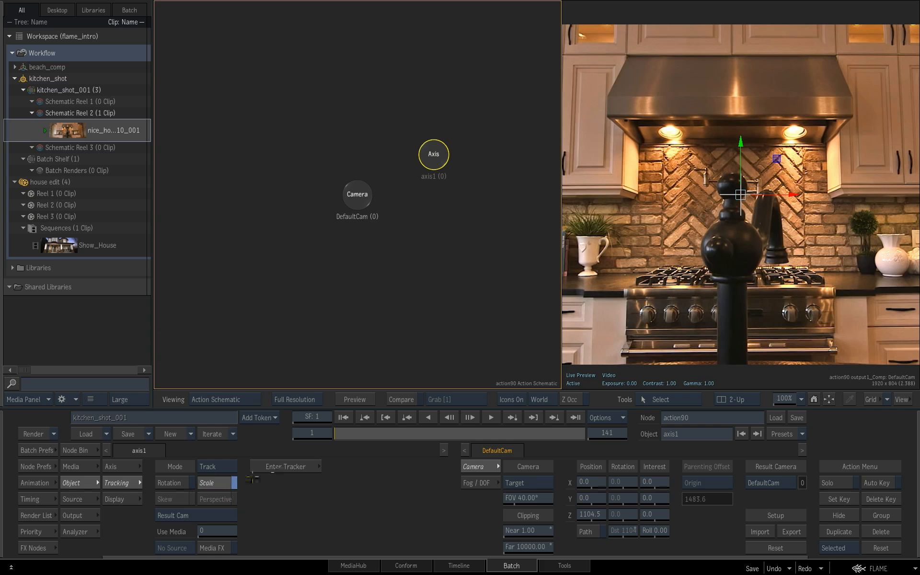
click(288, 466)
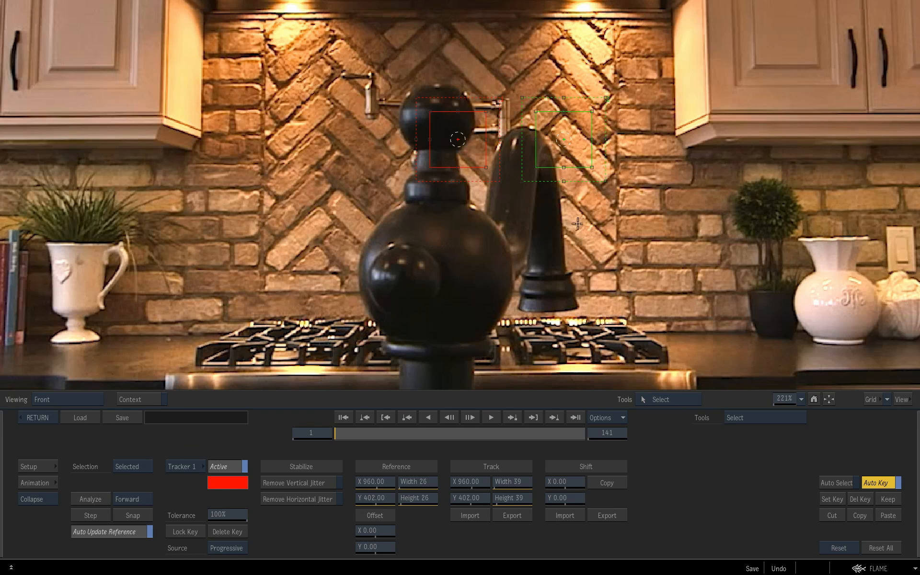
Place Tracker 1 on the highlight of the tap's upper ball and Tracker 2 on the highlight of its lower ball
drag(518, 226, 514, 193)
key(Tab)
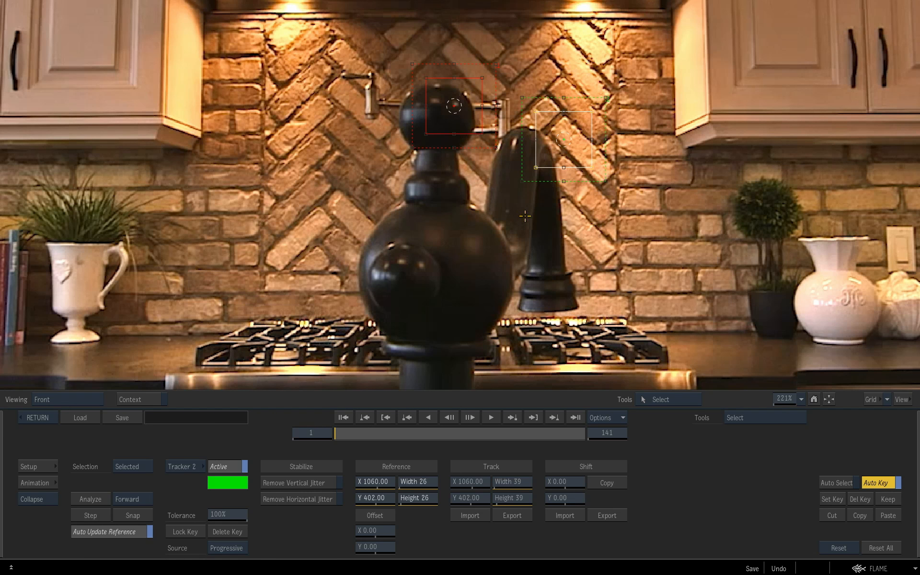
drag(581, 210, 419, 267)
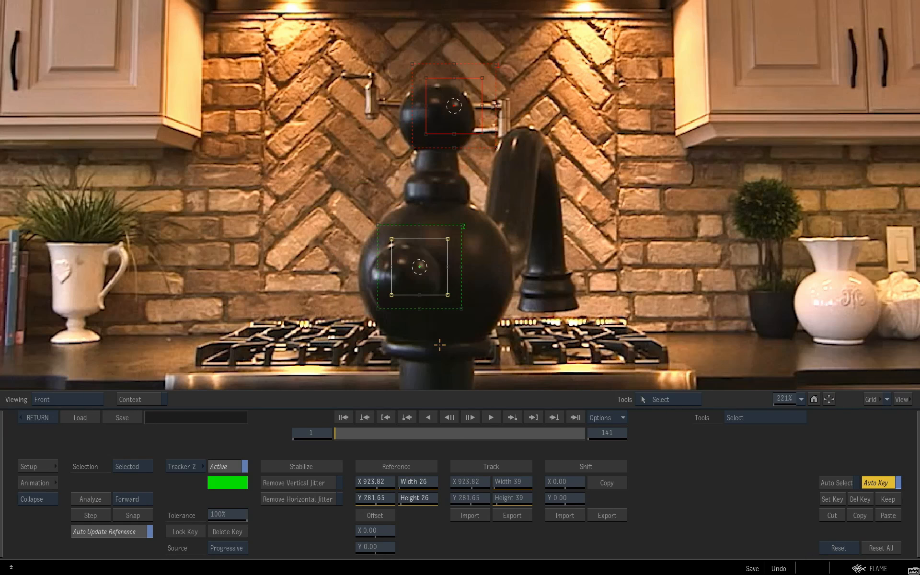
Set the tracker selection to Gang and shrink both trackers to 6-pixel reference boxes and 11-pixel track boxes
click(133, 466)
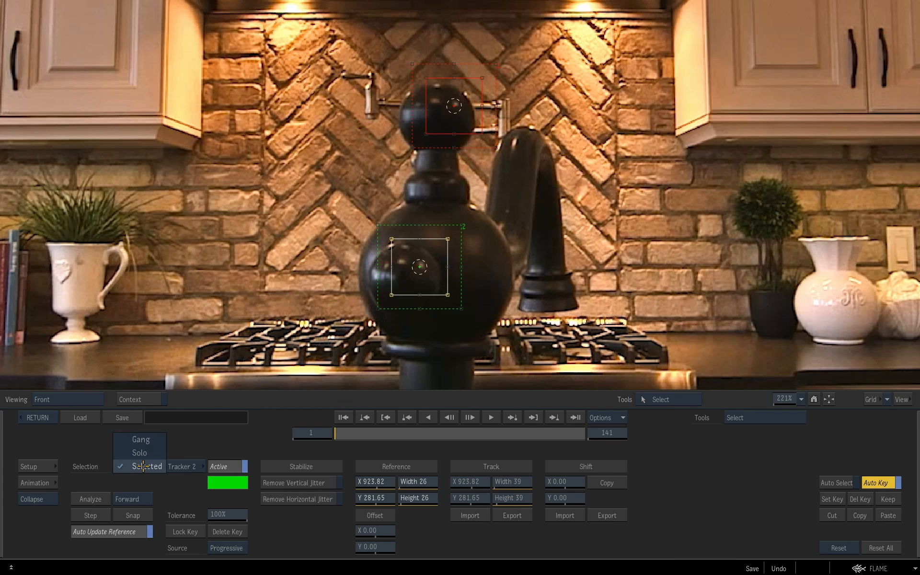
click(139, 440)
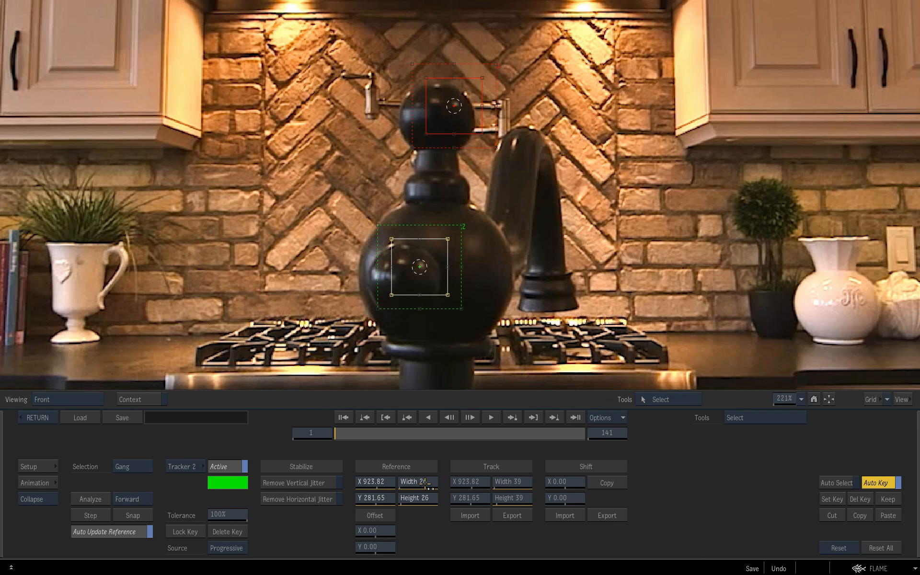
mouse_move(428, 482)
mouse_down()
mouse_move(418, 496)
mouse_move(428, 481)
mouse_up()
drag(510, 481, 501, 499)
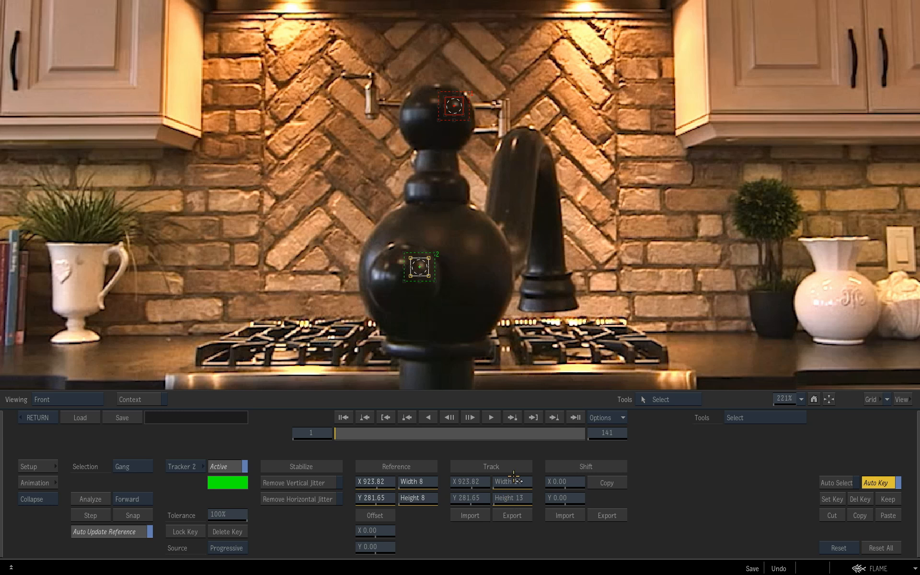
Analyze both trackers forward through frame 141, check the tracking paths, and return to the Action schematic
click(94, 500)
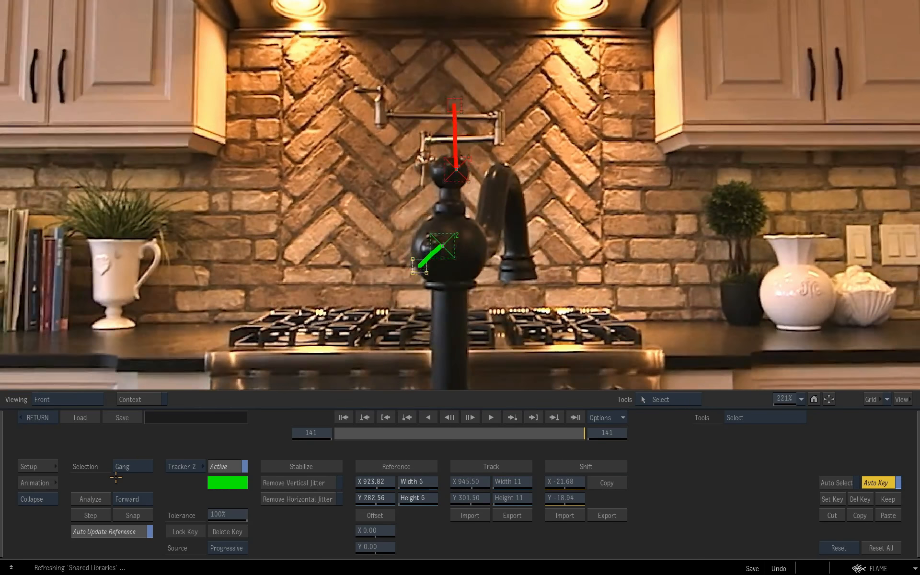
drag(575, 433, 280, 428)
click(48, 418)
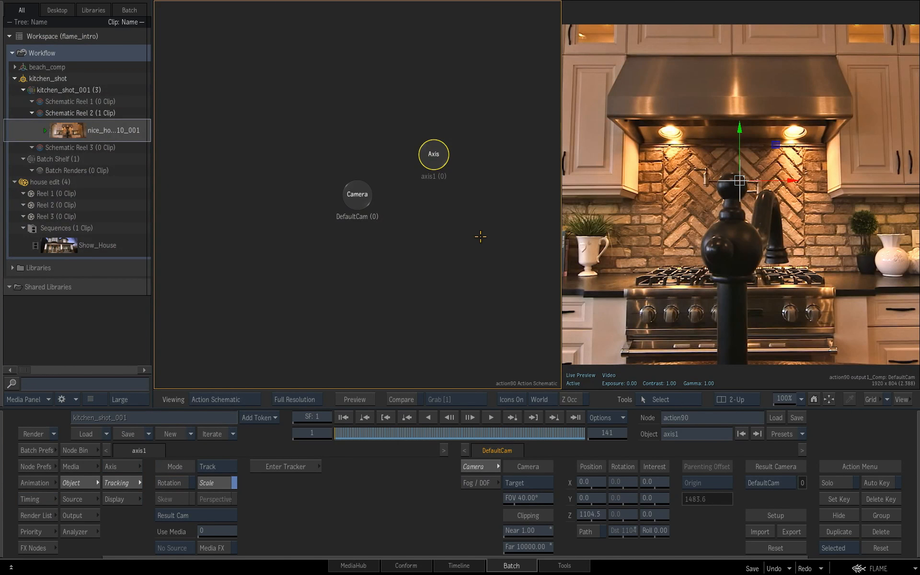
Add a 3D Text node with its own axis to the Action schematic and open the text object's settings
drag(519, 225, 502, 223)
drag(731, 226, 739, 224)
scroll(738, 224, up, 1)
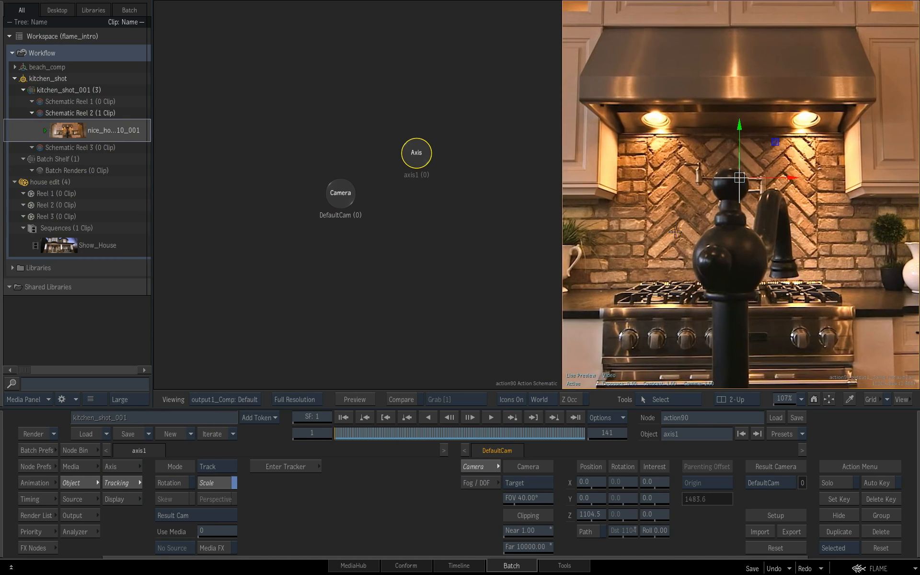
click(77, 450)
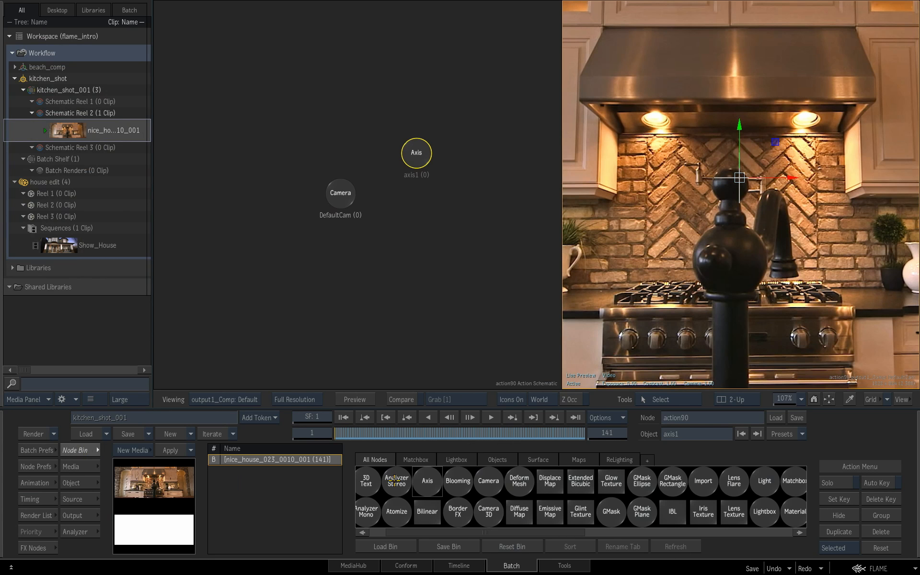
click(366, 481)
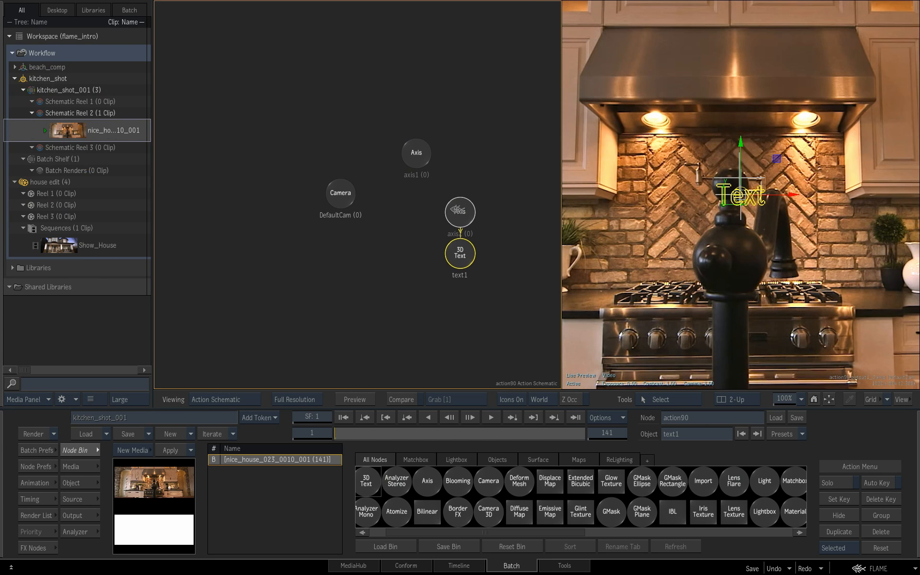
click(465, 262)
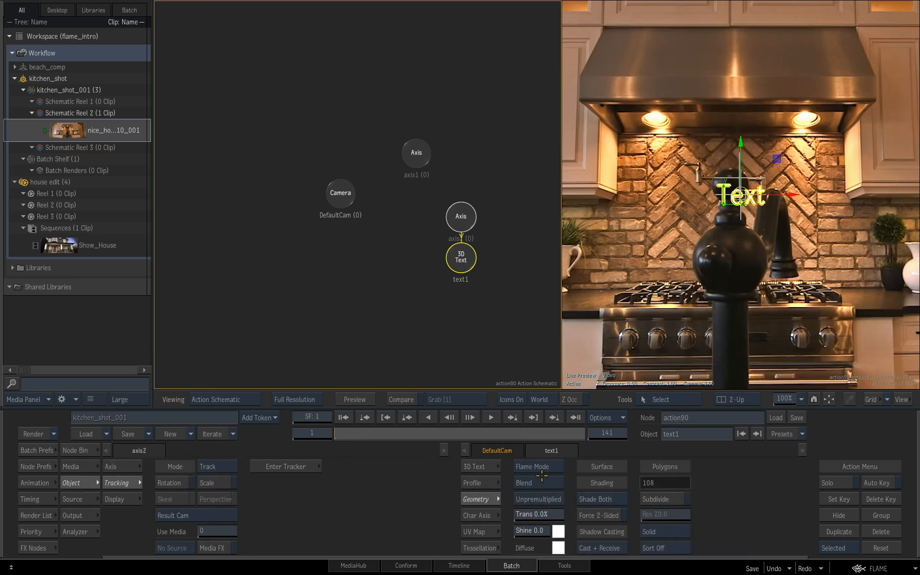
Set the 3D text to "Kitchen Taps" with a size of 60 and a depth of 44
click(488, 468)
click(579, 464)
click(581, 472)
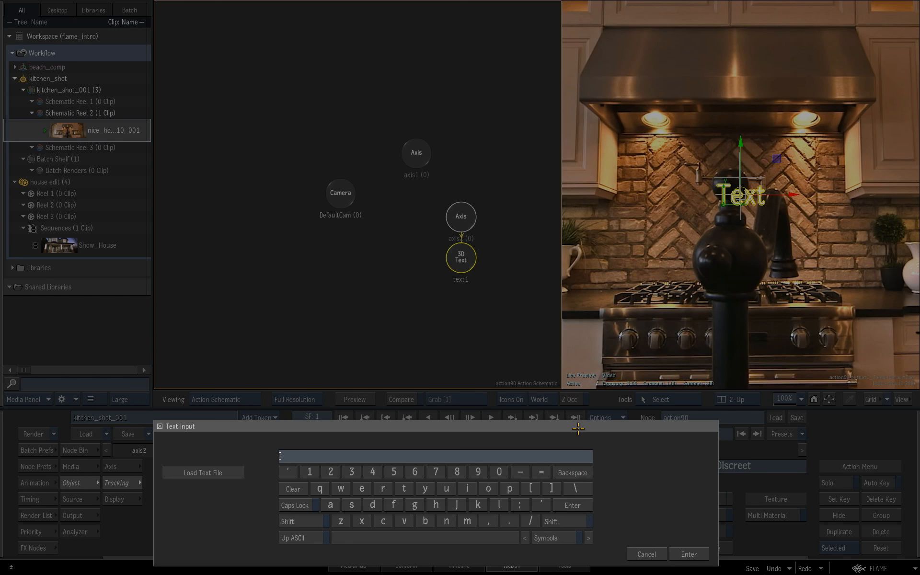
text(Kitchen Taps)
click(682, 552)
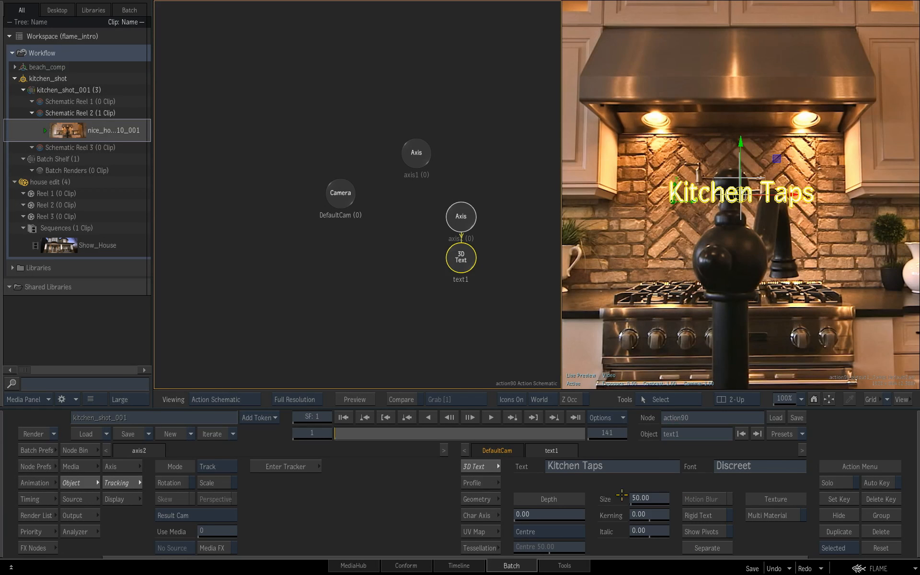
drag(649, 498, 660, 499)
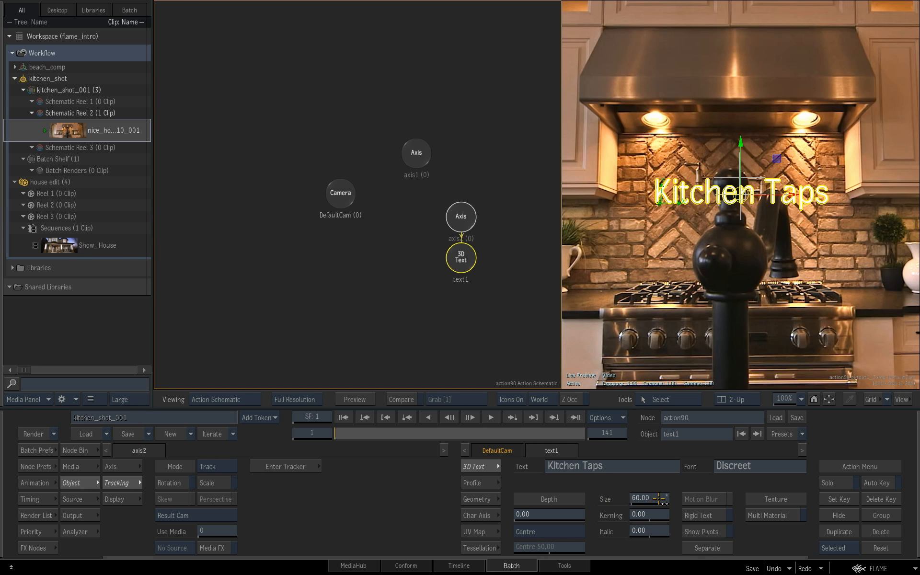
drag(548, 517, 564, 517)
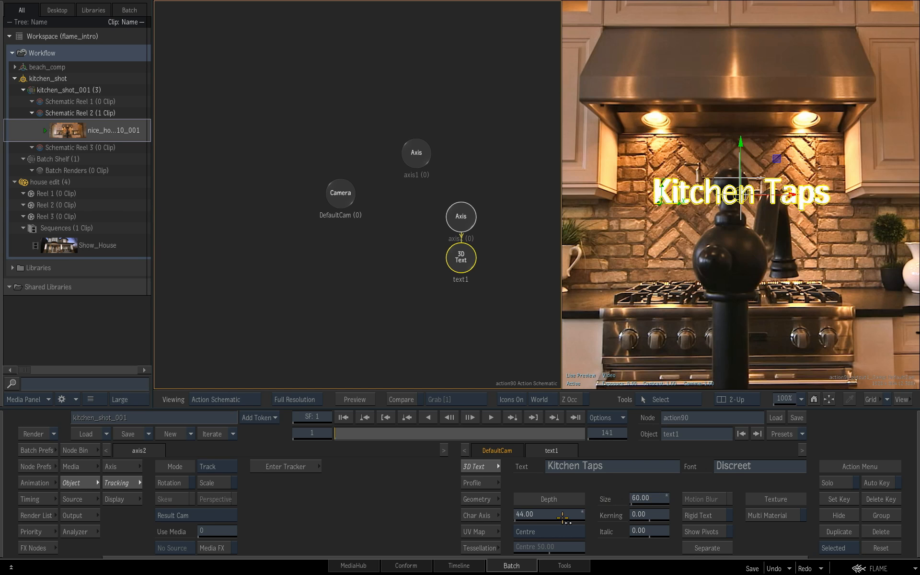
Activate shading in the Action node's rendering preferences and set Shading to 100%
click(48, 466)
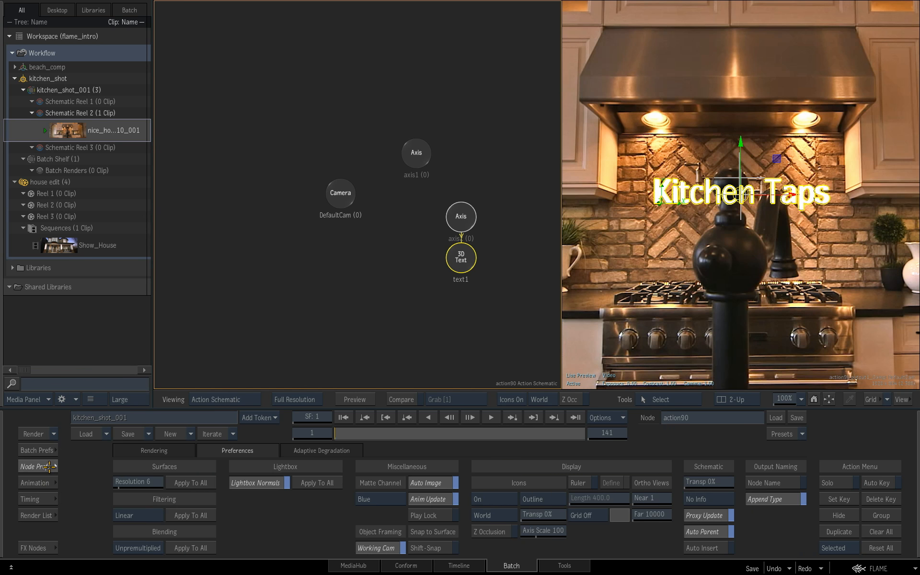
click(162, 452)
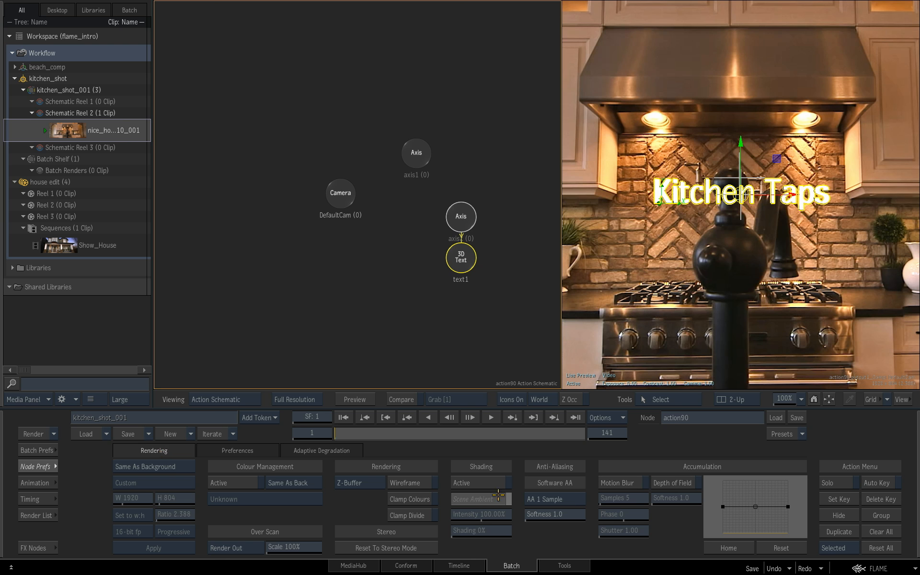
click(486, 483)
drag(475, 533, 574, 529)
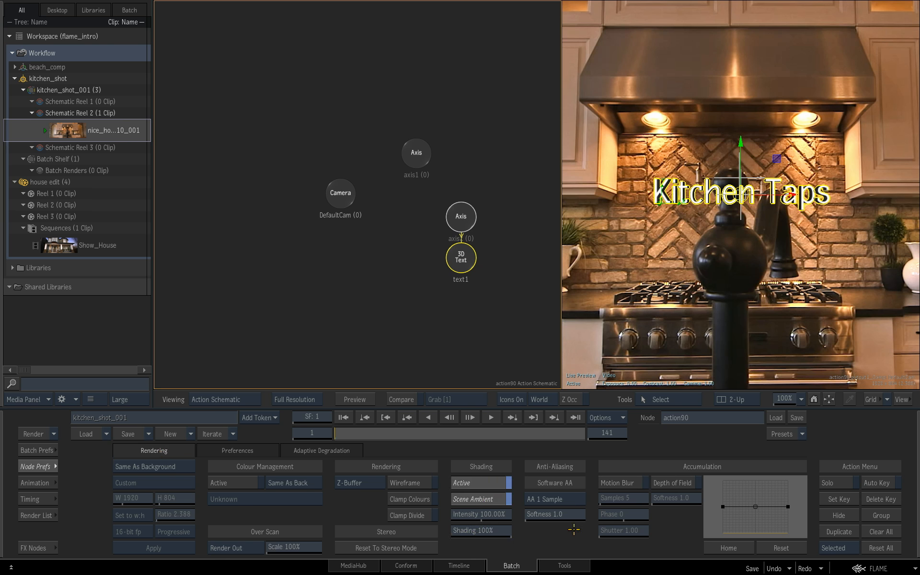
click(46, 465)
Parent the text's axis to the tracked axis and scrub through the shot to check that the text follows the tap
drag(425, 164, 464, 216)
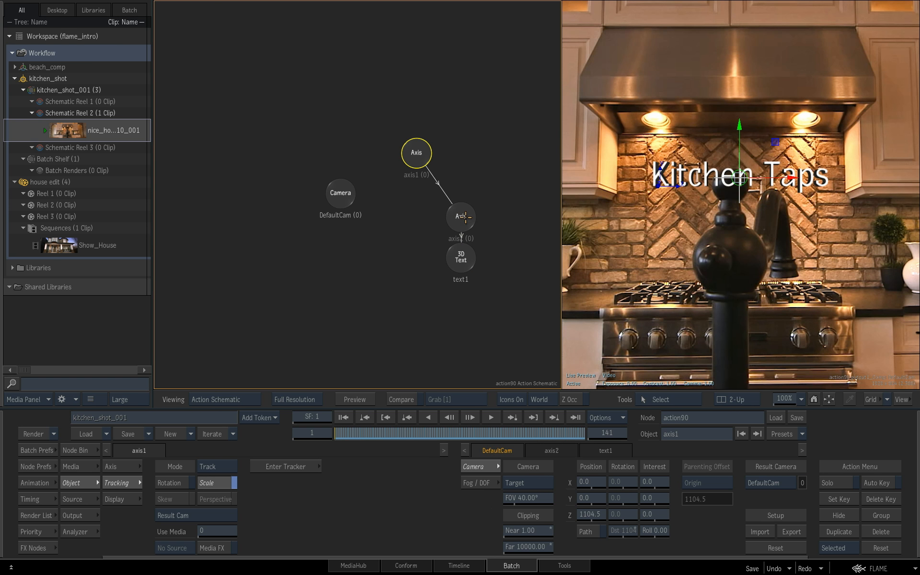
drag(562, 246, 513, 246)
drag(355, 434, 307, 430)
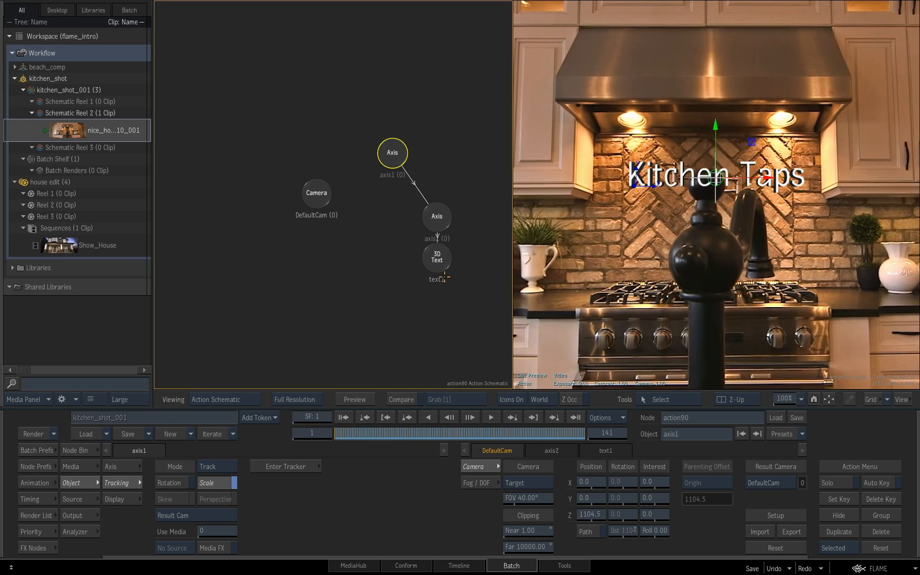
drag(707, 253, 688, 258)
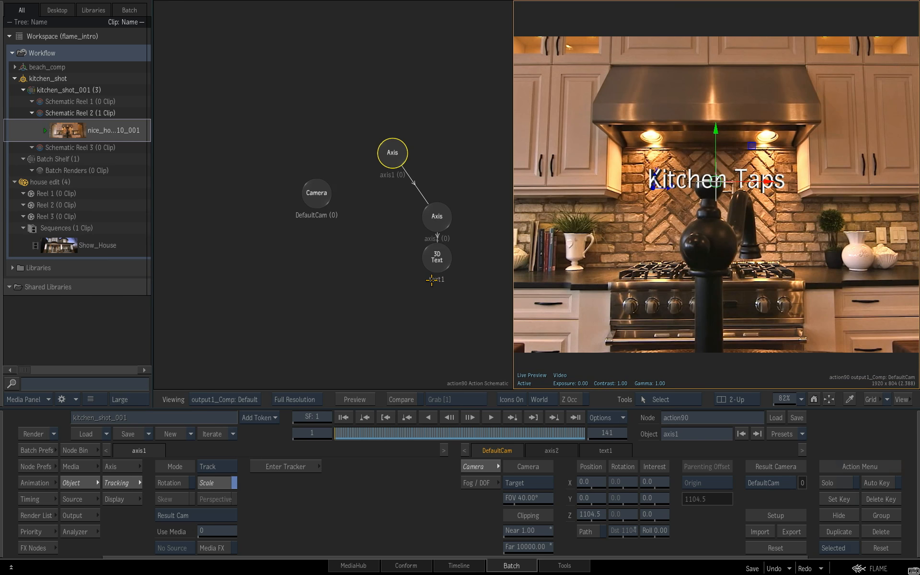
Return to the batch schematic and add a Render node fed by the Action's Comp output, comparing its result with the source clip
key(Escape)
drag(439, 315, 421, 316)
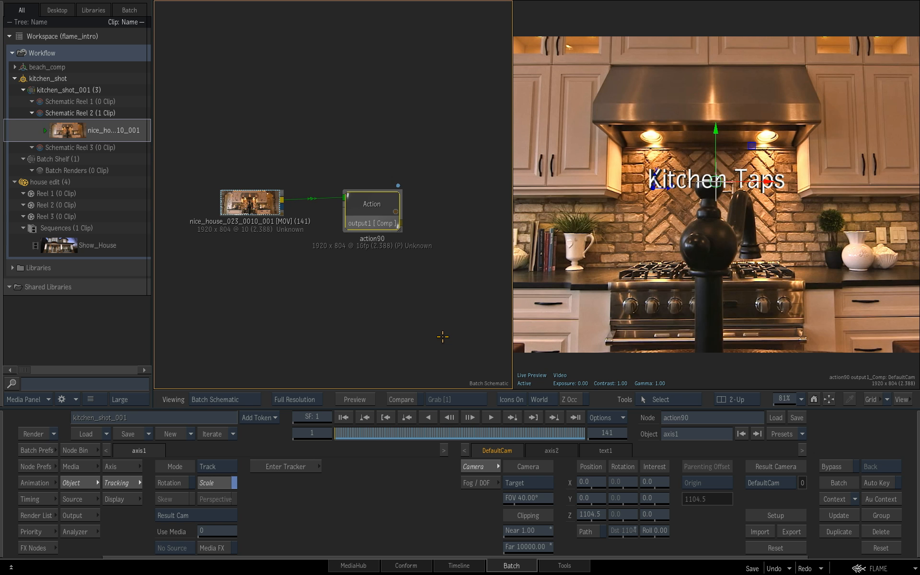
click(48, 546)
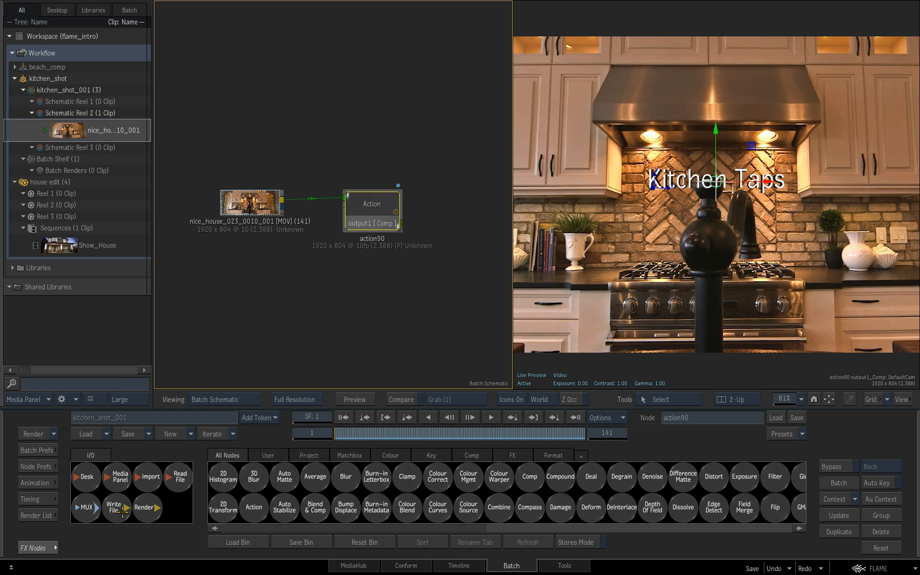
drag(157, 509, 475, 235)
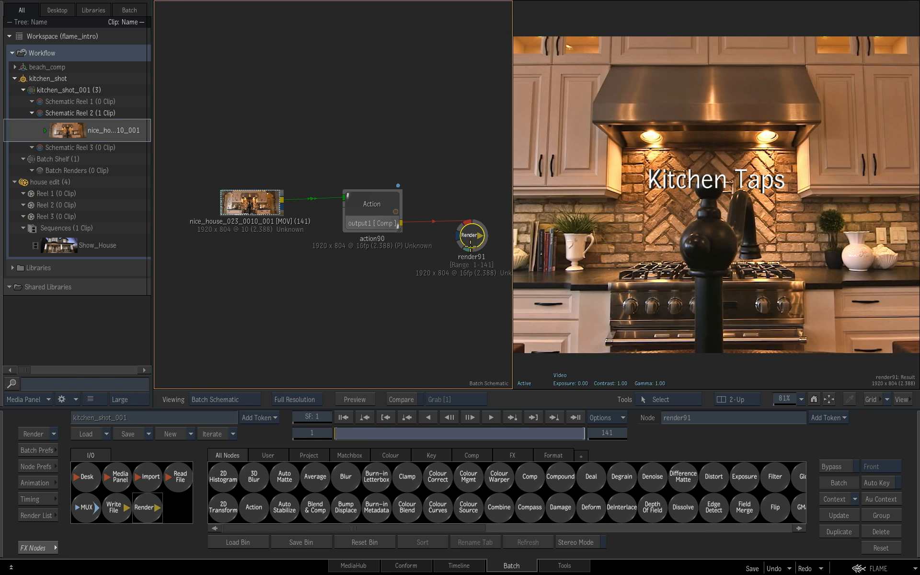
drag(454, 273, 464, 230)
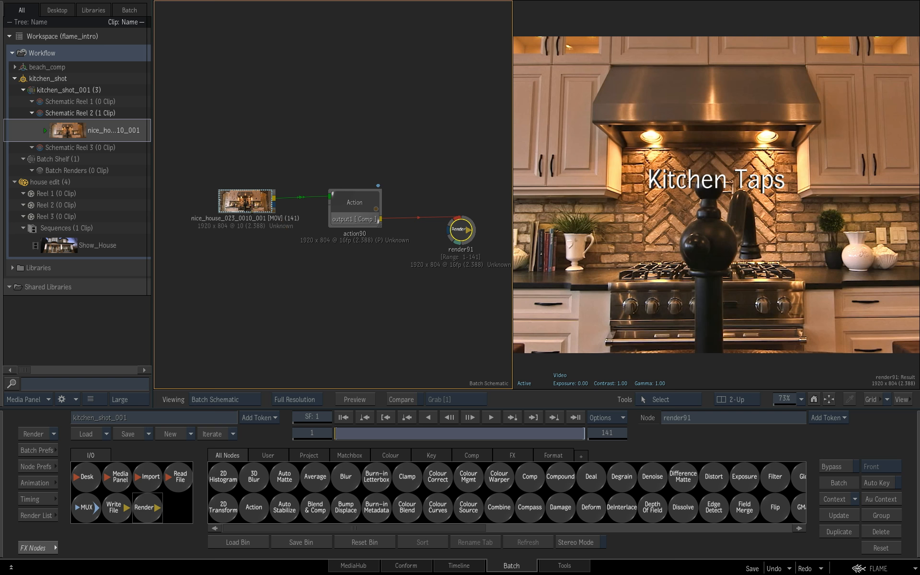
click(253, 206)
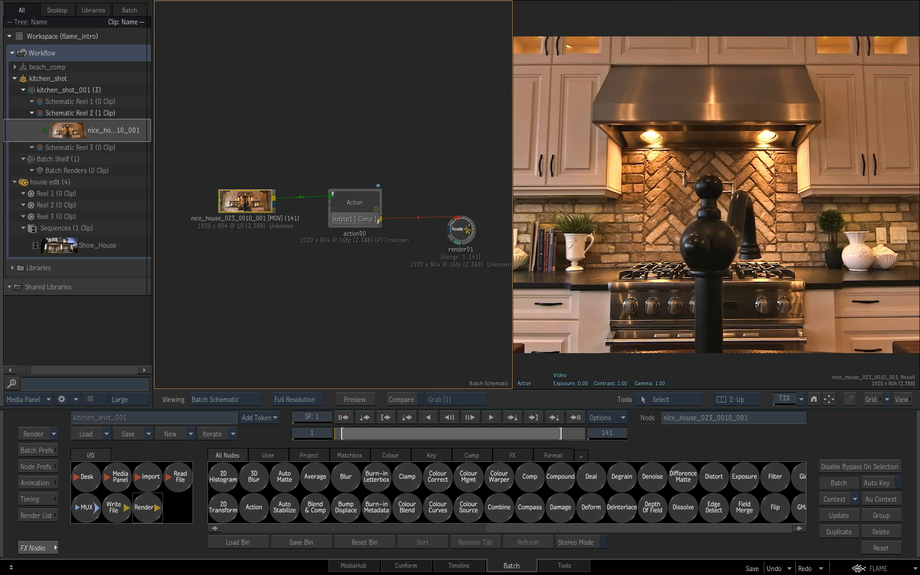
drag(462, 230, 473, 229)
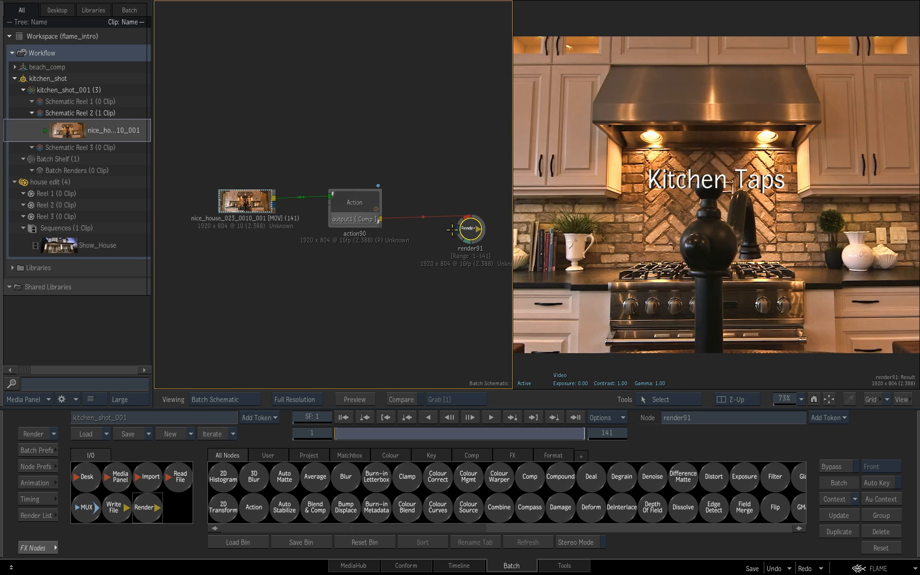
Give the Render node the source clip's name, frame rate, bit depth, timecode and tape name by sampling the nice_house_023_0010_001 clip
drag(471, 229, 473, 232)
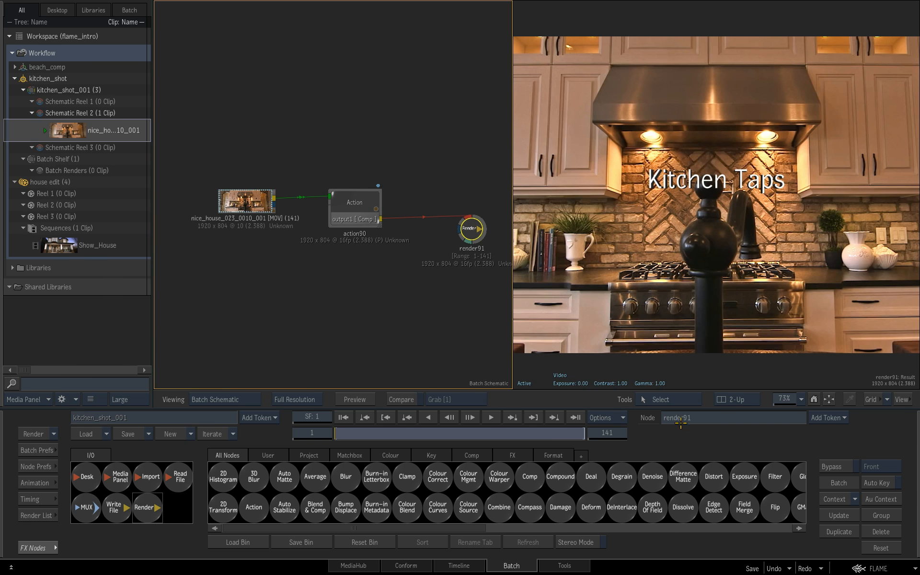
drag(475, 229, 476, 231)
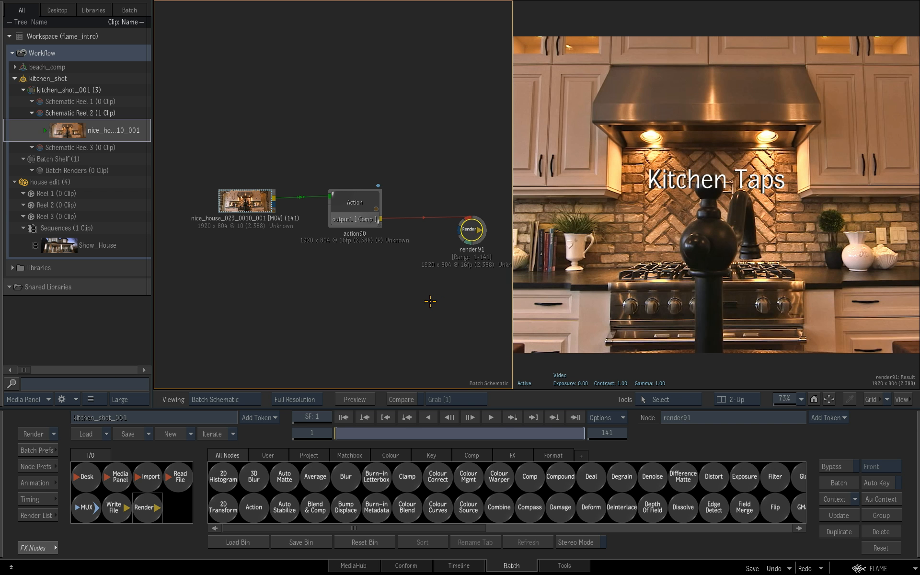
alt+click(245, 205)
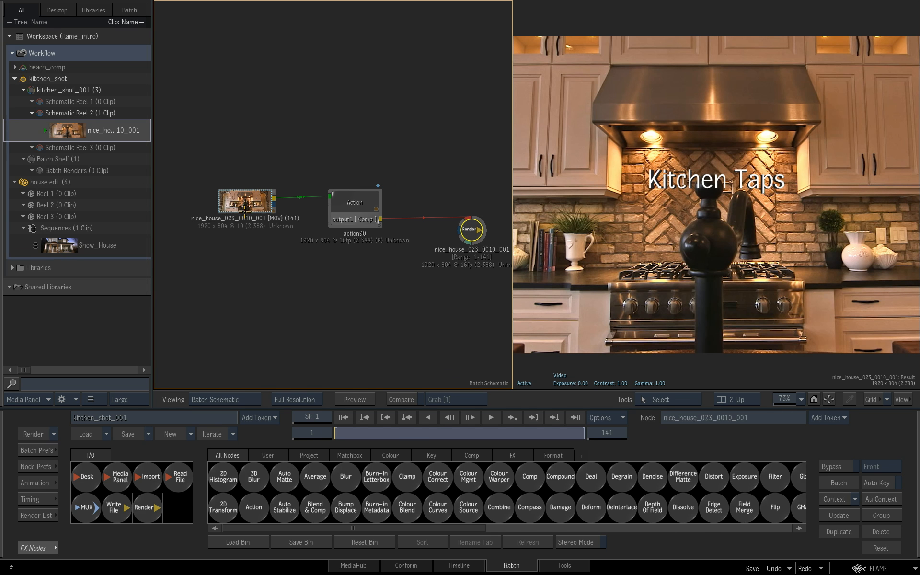
click(472, 229)
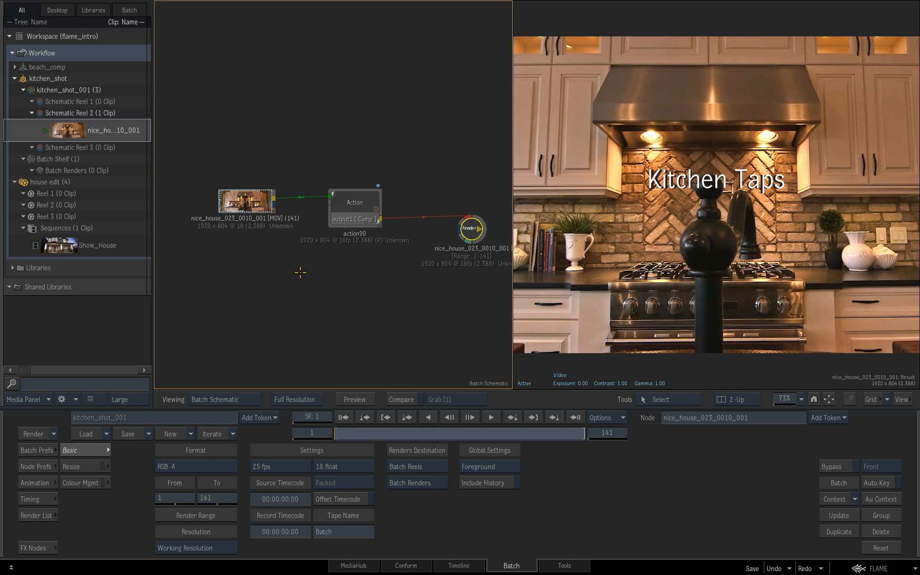
click(471, 233)
click(245, 201)
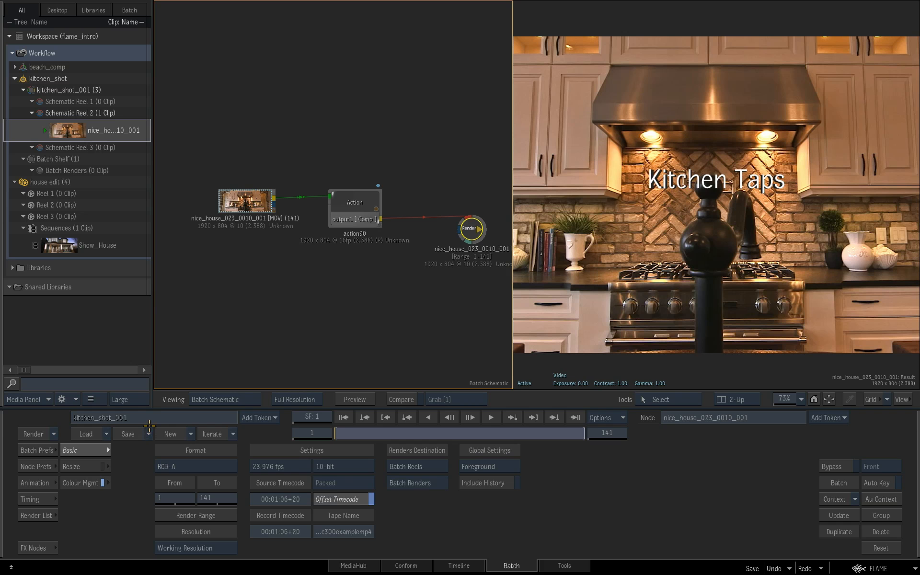
Append an underscore and the batch iteration token to the Render node's name pattern
click(784, 419)
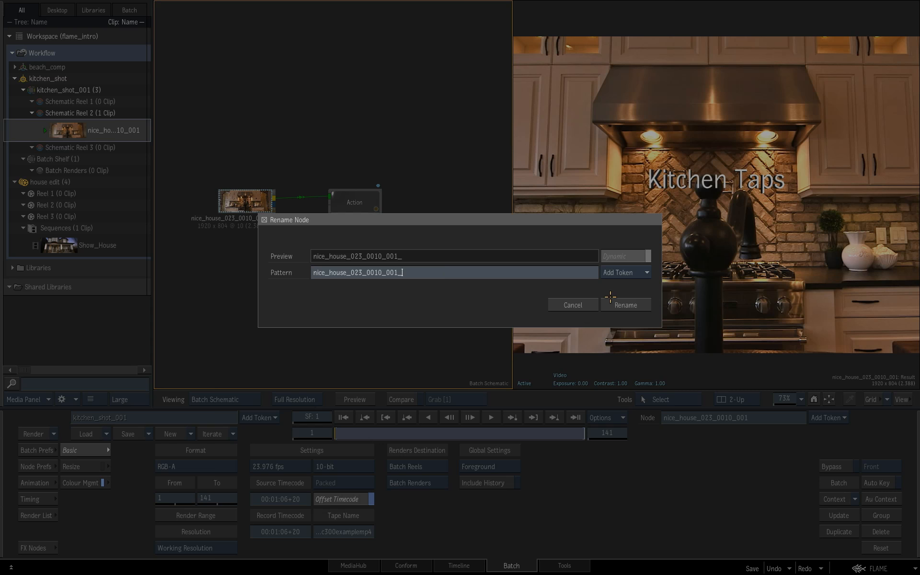
click(636, 273)
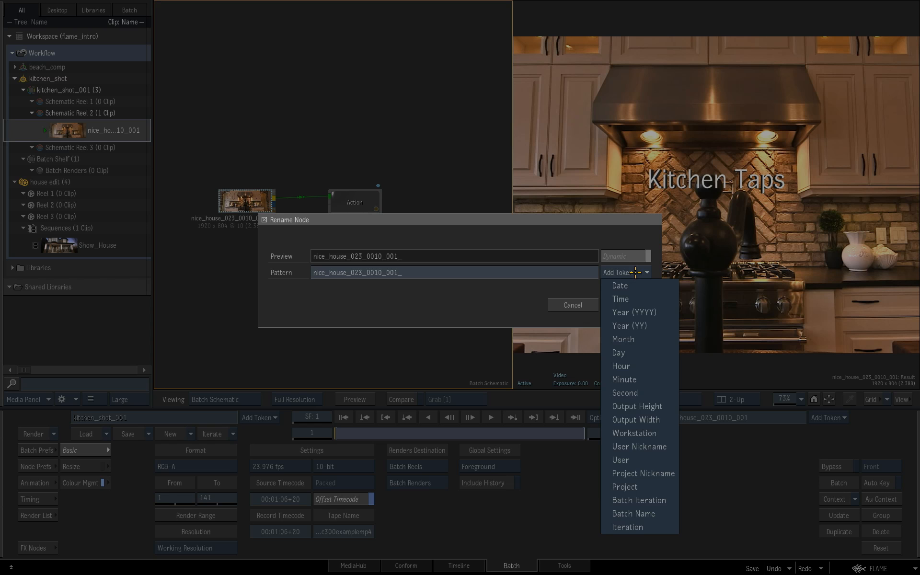
click(665, 500)
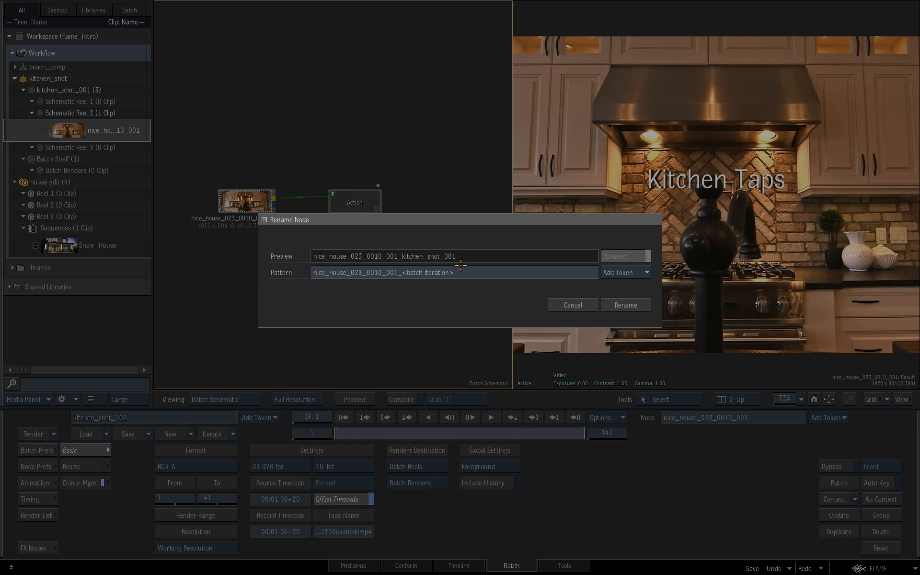
click(630, 305)
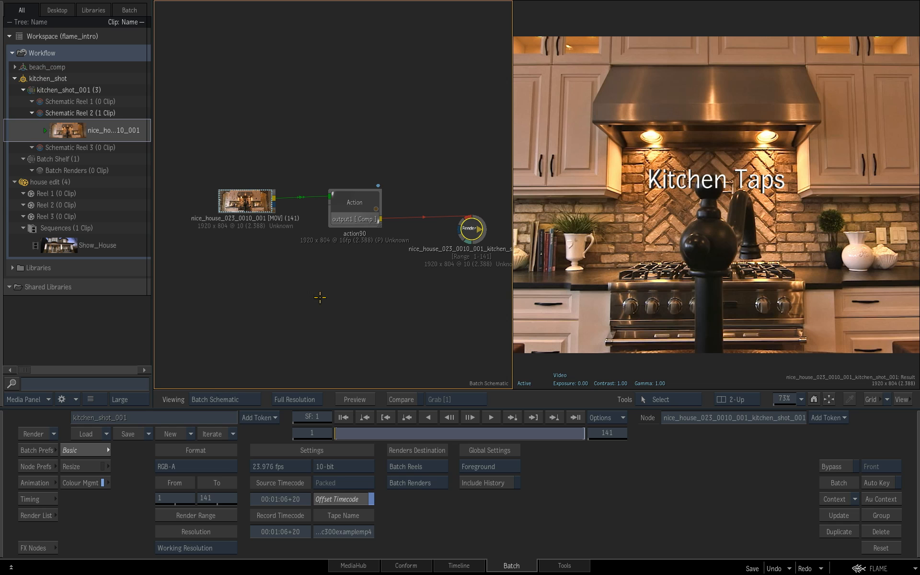
Save the workspace and render the kitchen_shot_001 batch to Batch Renders
key(ctrl+s)
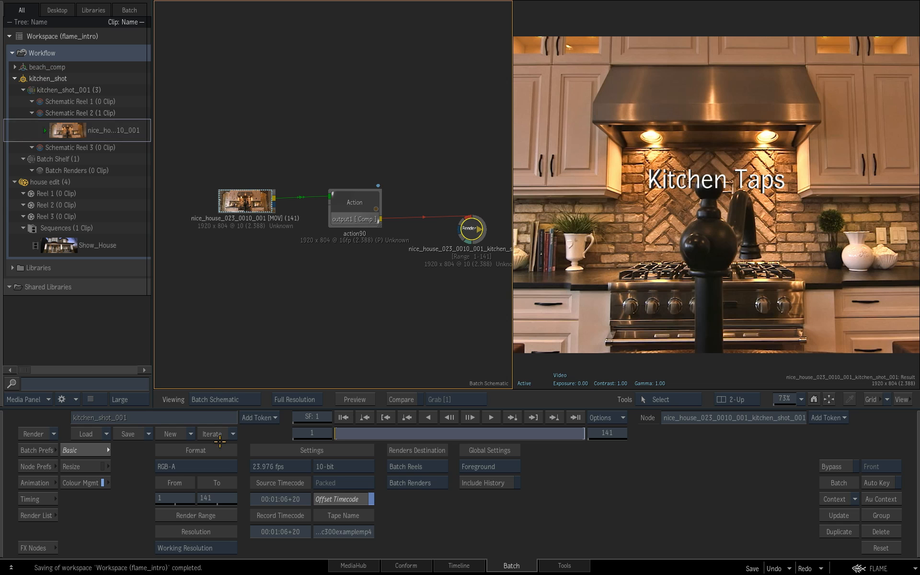
click(220, 437)
click(199, 439)
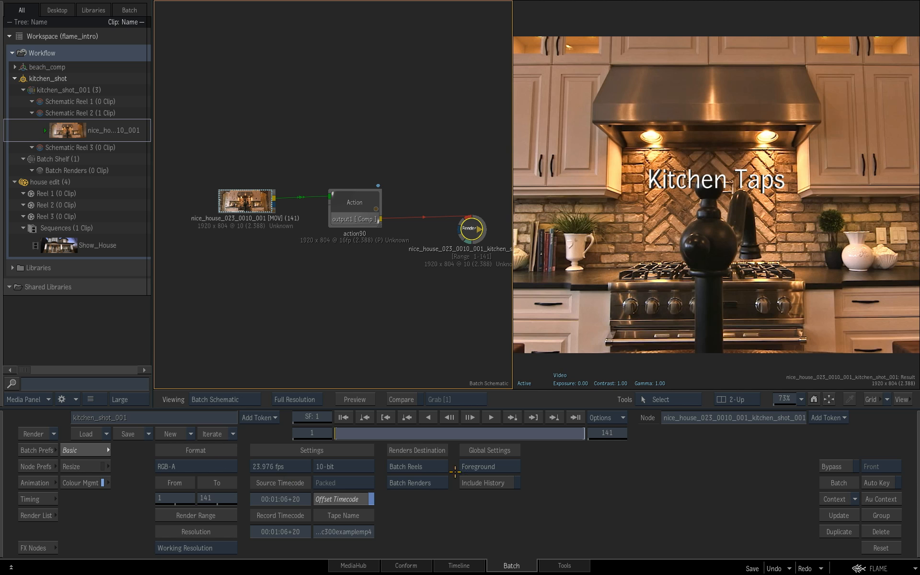
click(33, 434)
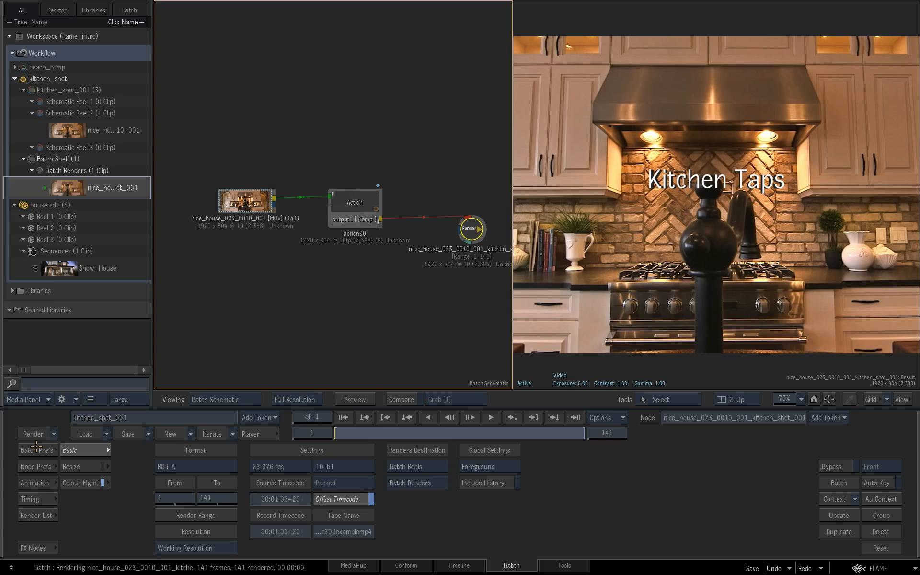
Switch to the Timeline and play the rendered clip full view to check the tracked text, then return to the reels
click(468, 565)
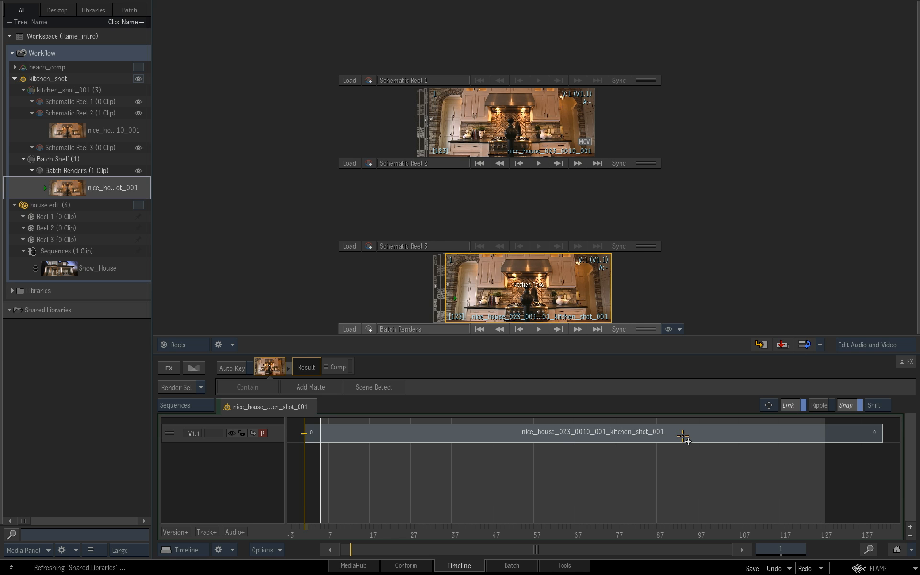
double_click(546, 299)
click(536, 345)
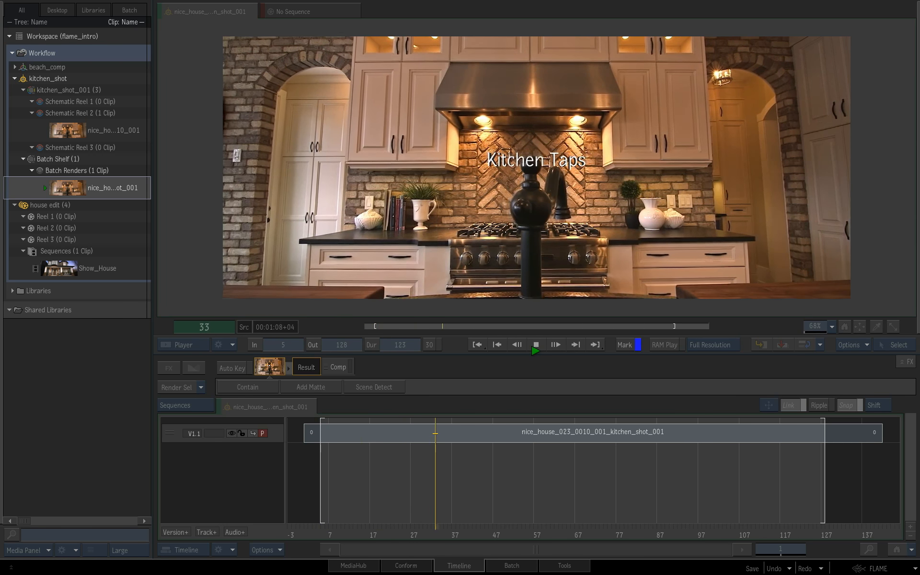
click(536, 345)
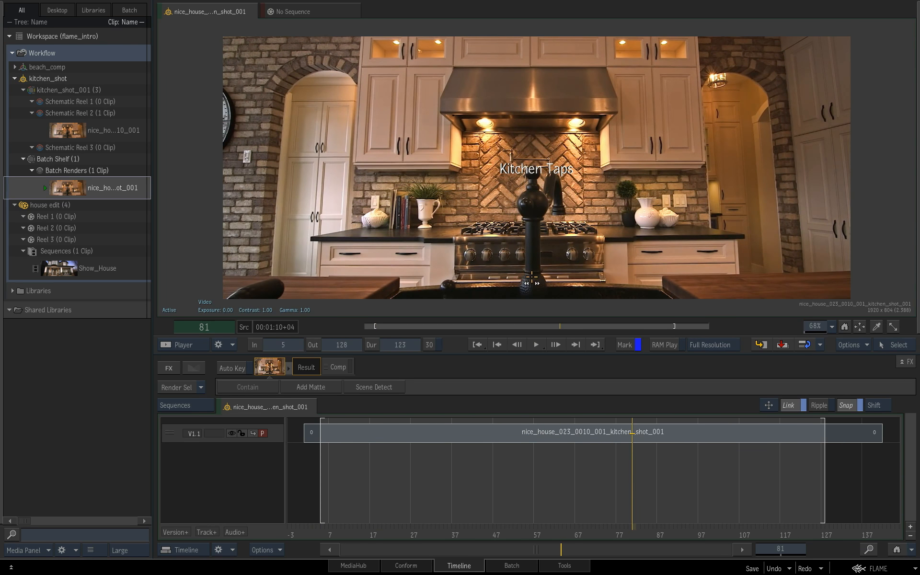
key(Escape)
Move the rendered kitchen clip from Batch Renders into Reel 3 of the house edit reel group and show that group
drag(546, 285, 517, 291)
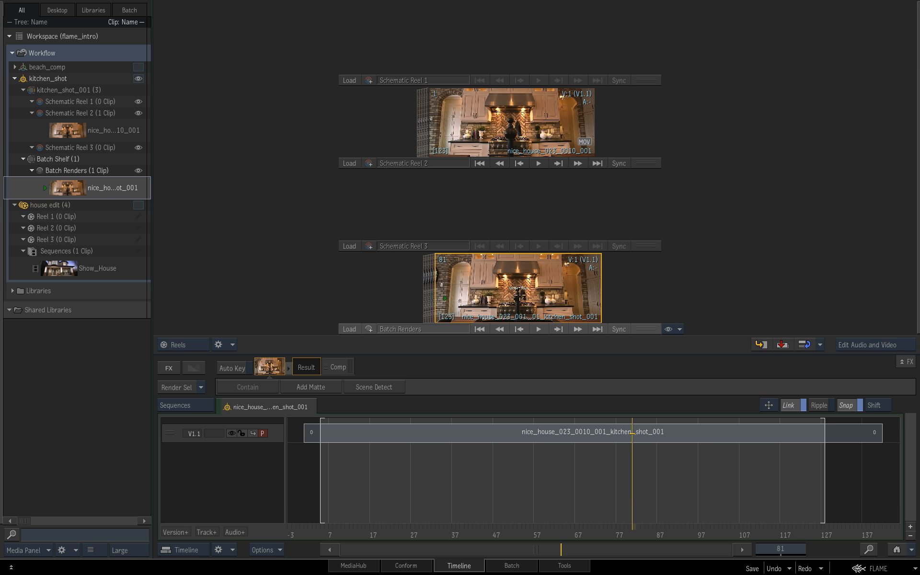
drag(517, 299, 88, 239)
click(139, 185)
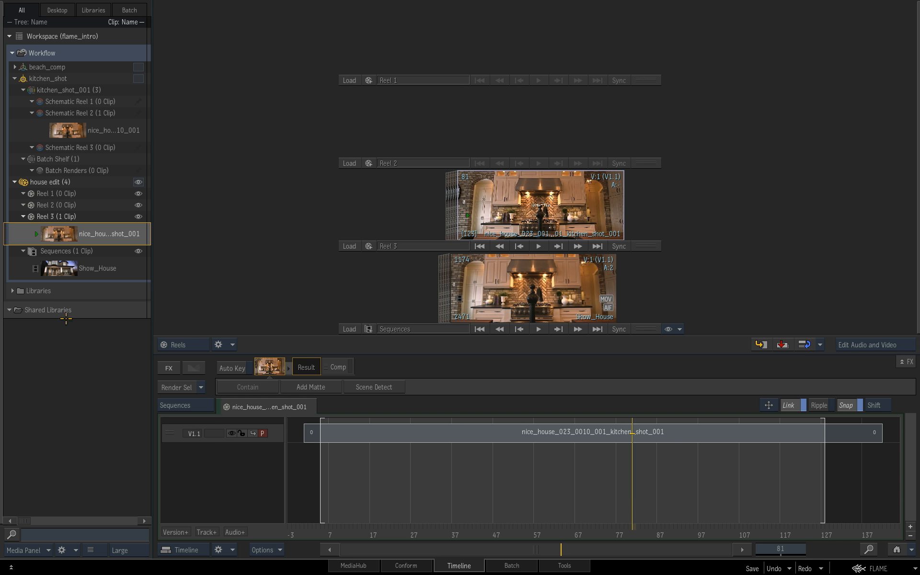
Open Show_House as the sequence in the source-sequence view and load the rendered kitchen clip from Reel 3 as the source
click(547, 290)
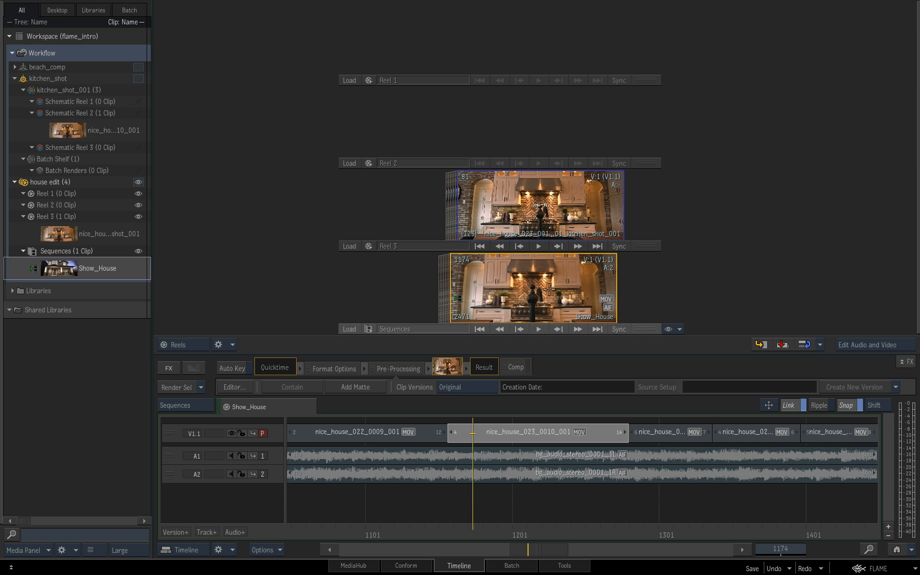
right_click(548, 289)
click(574, 251)
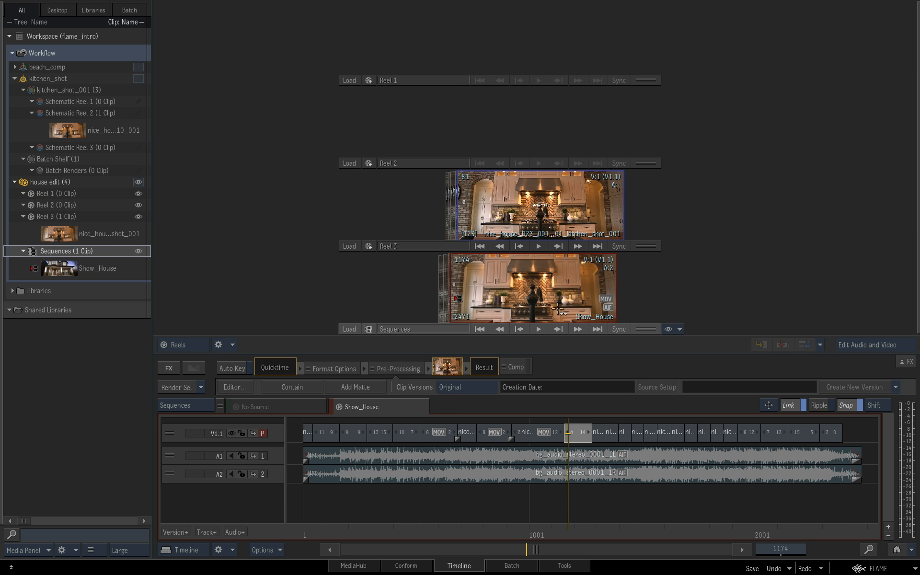
click(190, 345)
click(202, 388)
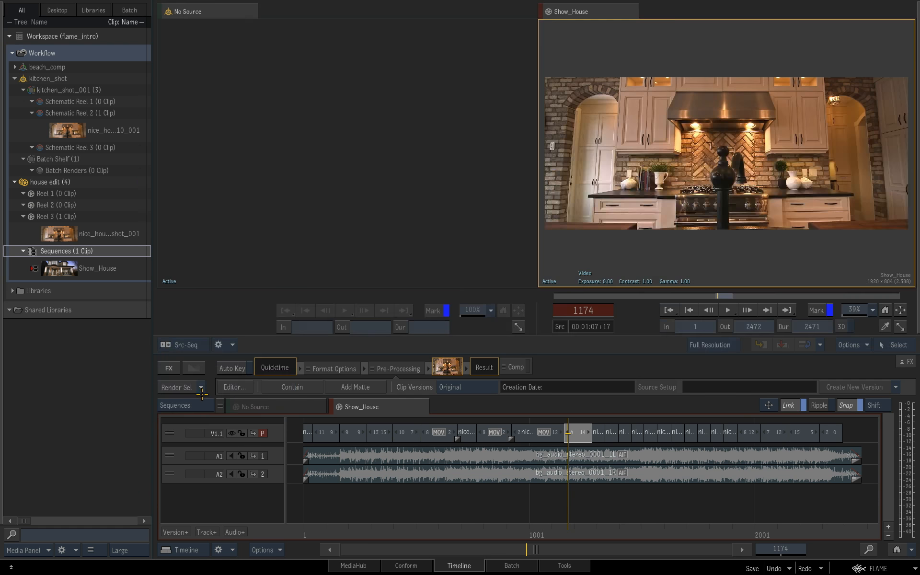
click(63, 235)
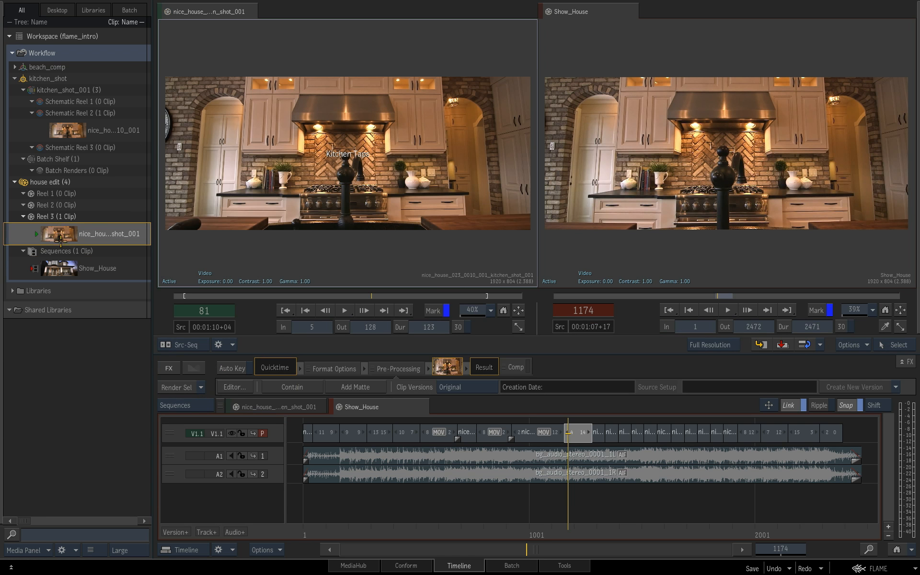
Replace the nice_house_023_0010_001 segment in Show_House with the rendered clip using Replace Media, and scrub the segment to check it
drag(537, 484, 557, 418)
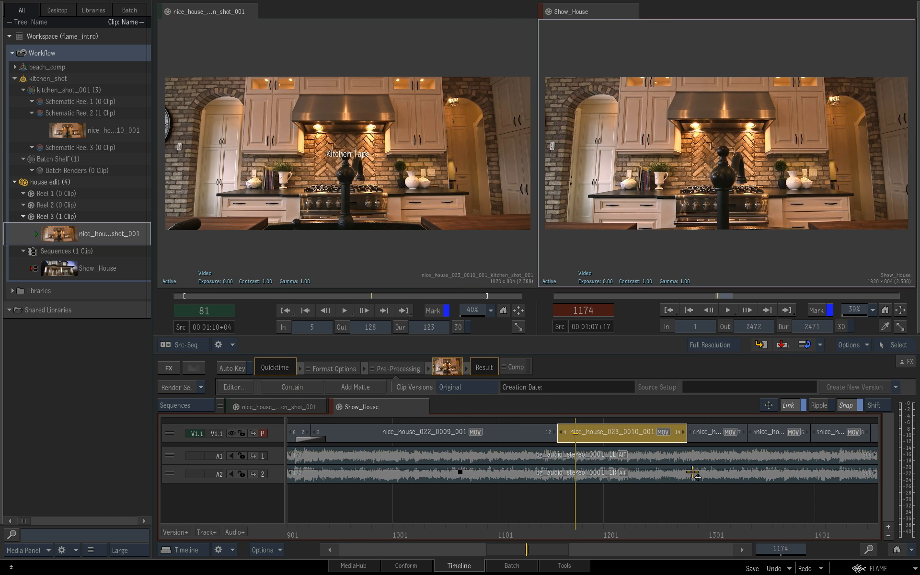
drag(688, 503, 627, 505)
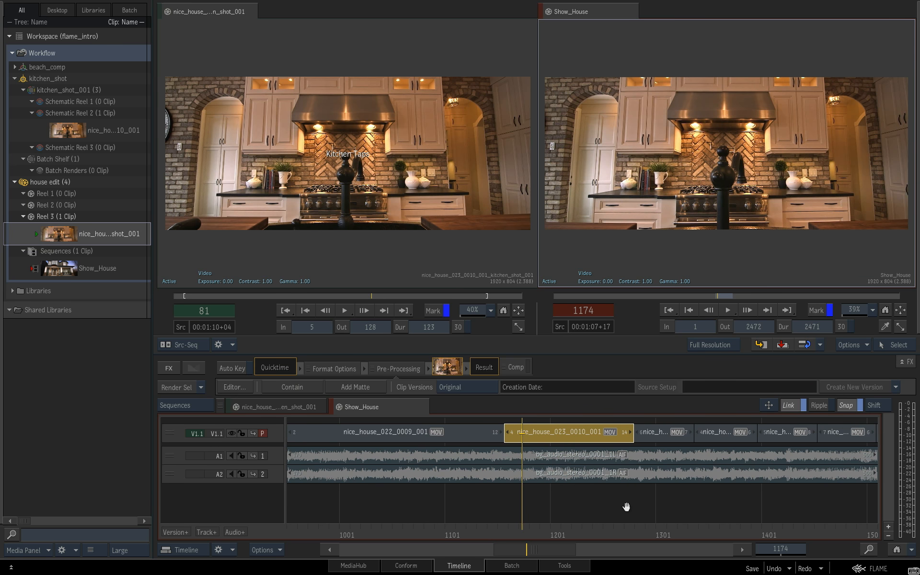
click(822, 347)
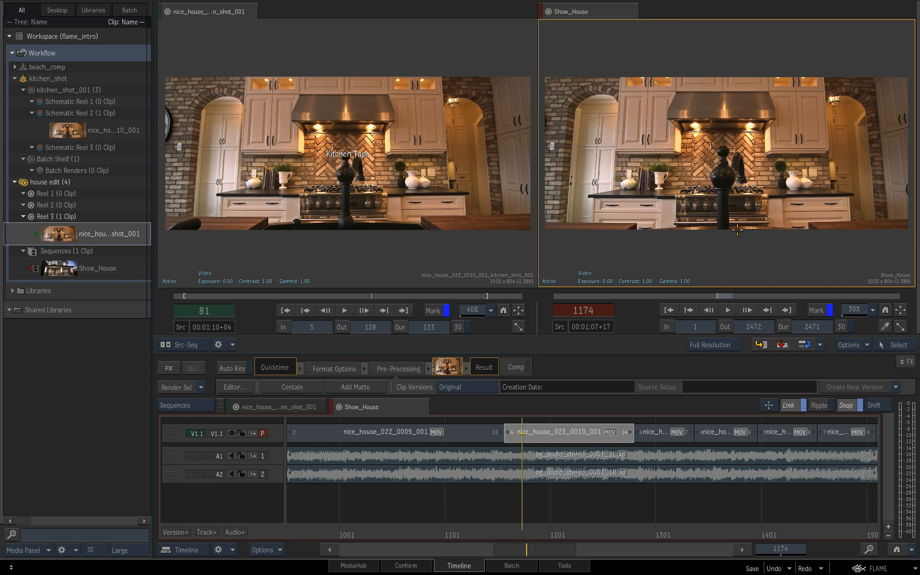
drag(537, 533, 536, 476)
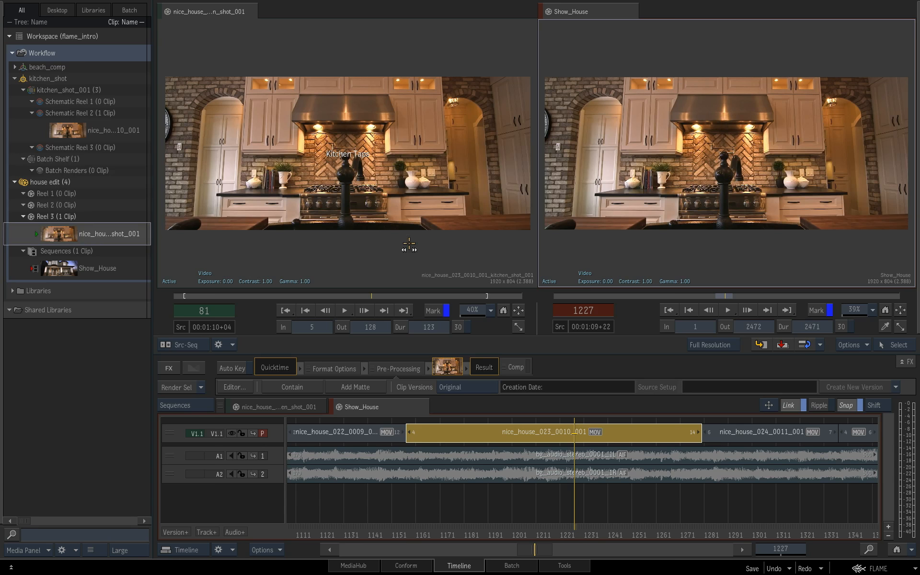
drag(371, 296, 442, 306)
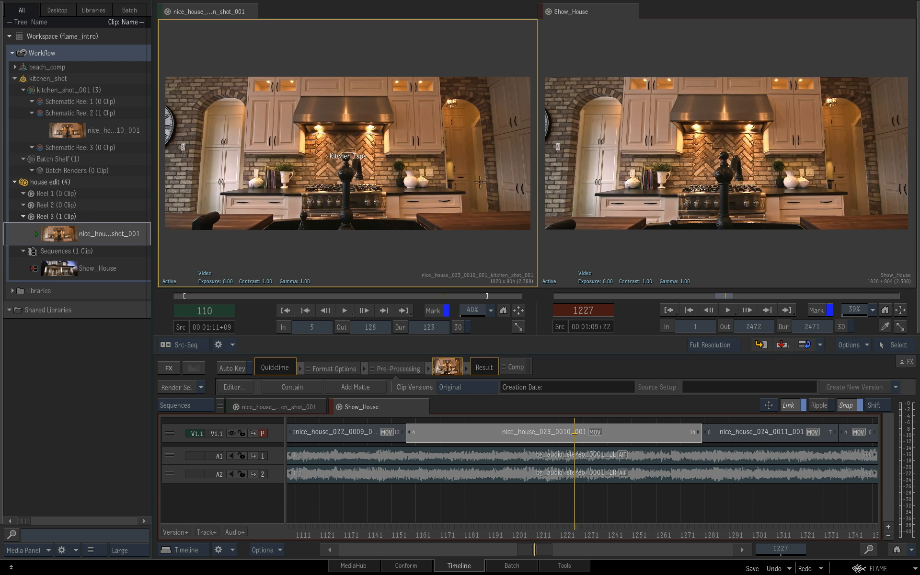
drag(590, 519, 485, 498)
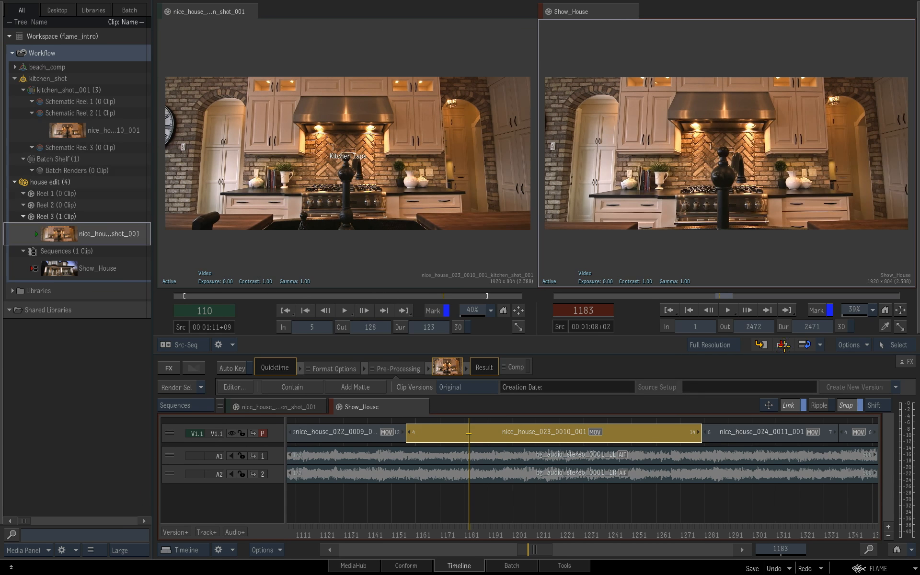
click(820, 346)
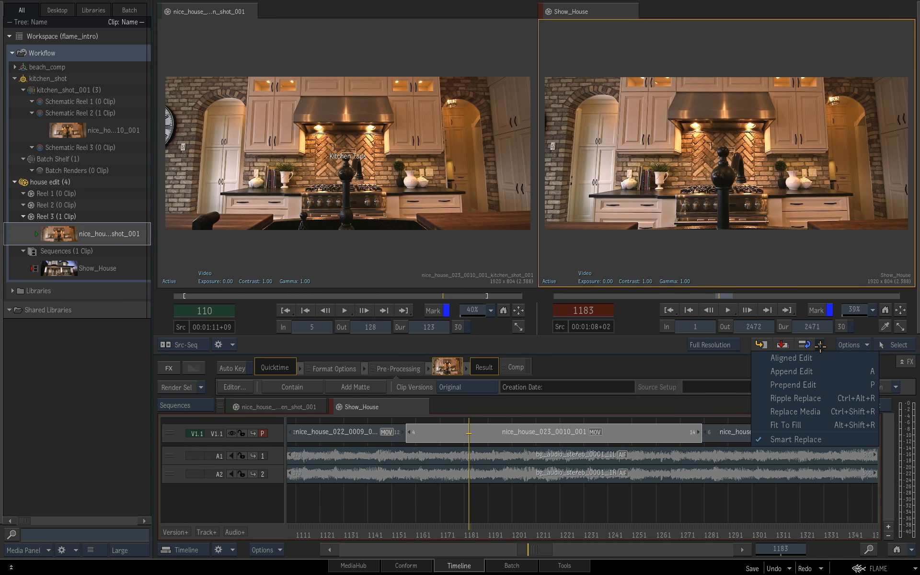
click(795, 411)
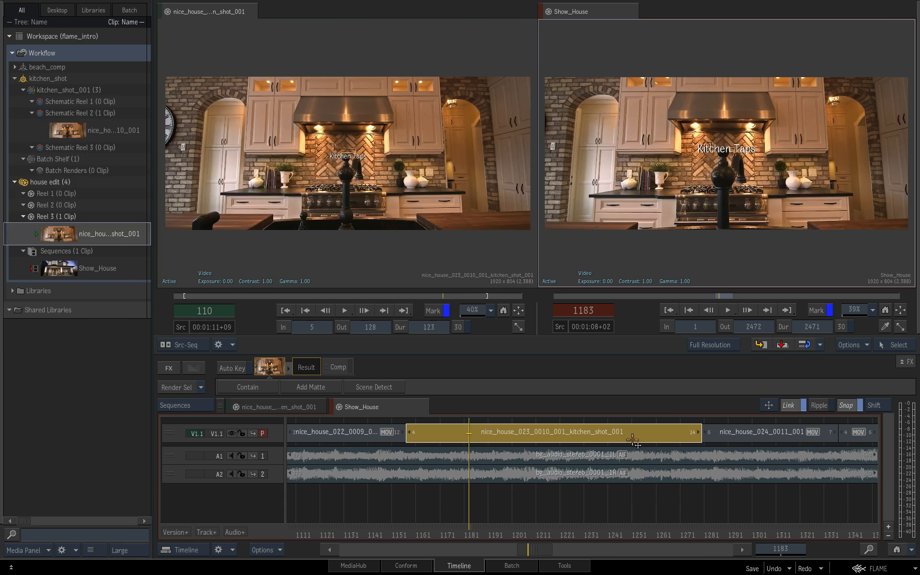
key(Left)
drag(508, 529, 462, 525)
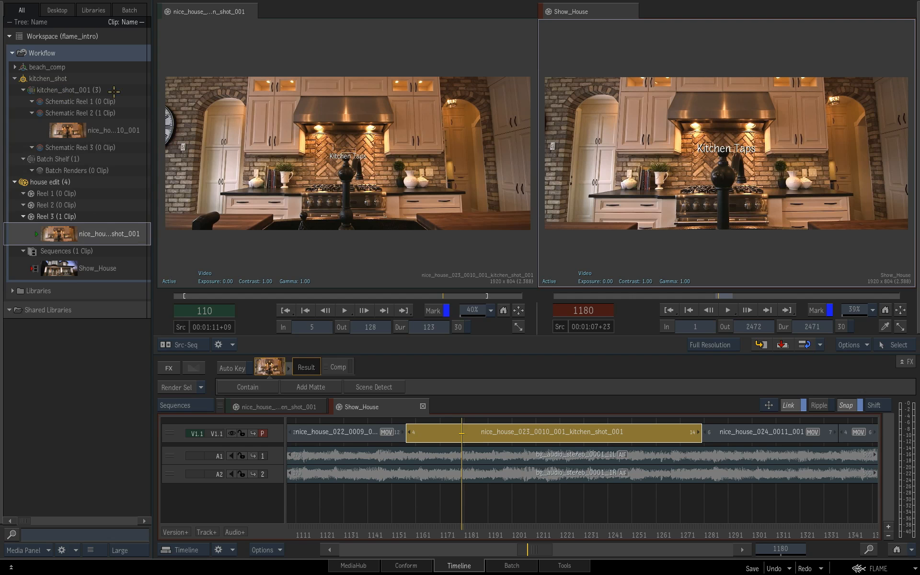
Return to the kitchen_shot batch schematic and iterate it to kitchen_shot_002
key(alt+1)
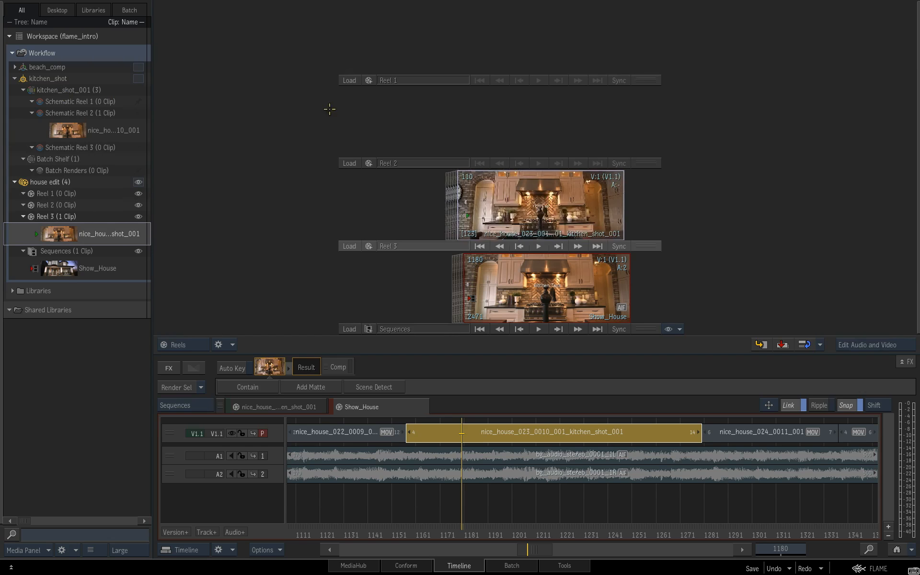
click(138, 78)
click(512, 565)
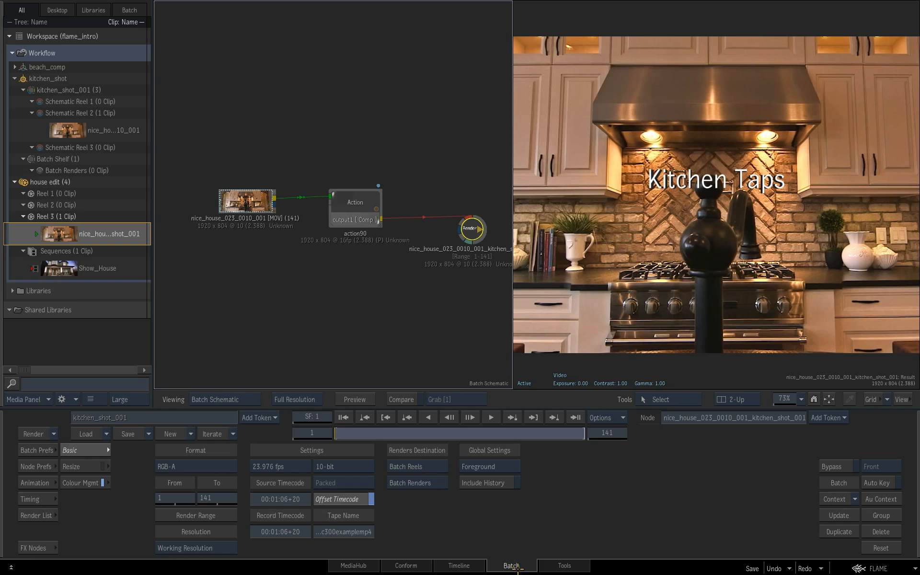
drag(426, 289, 415, 277)
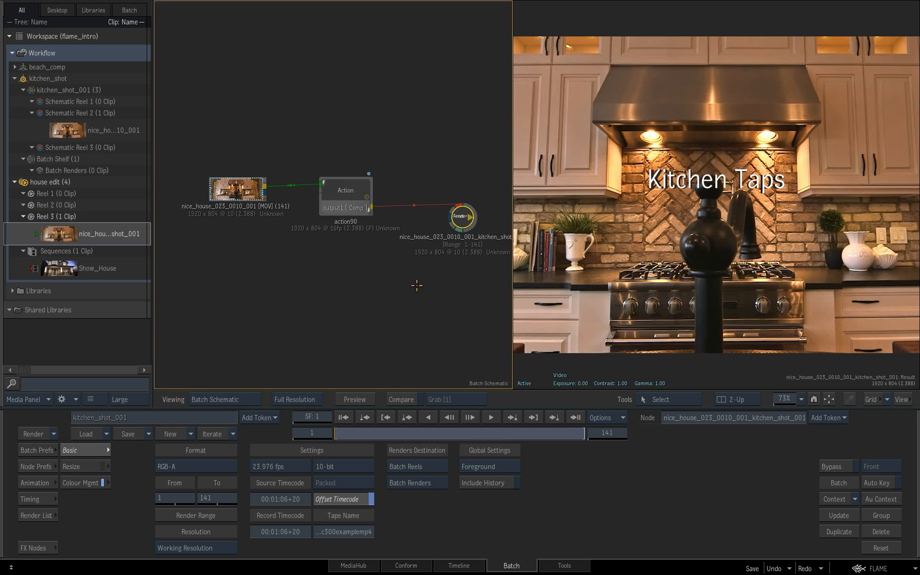
click(216, 435)
click(217, 436)
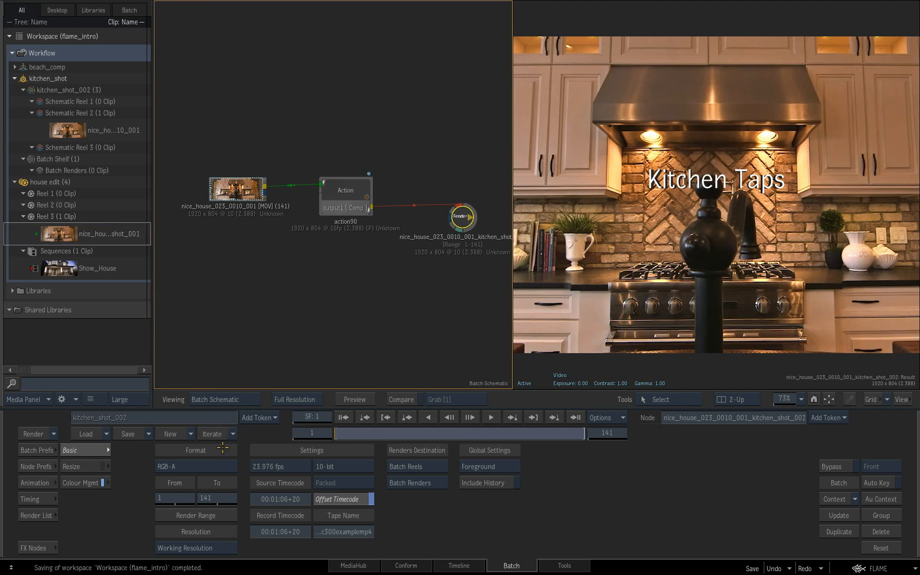
In the Action node, raise axis2 to a Y position of 65 and set the Kitchen Taps text size to 100
double_click(345, 191)
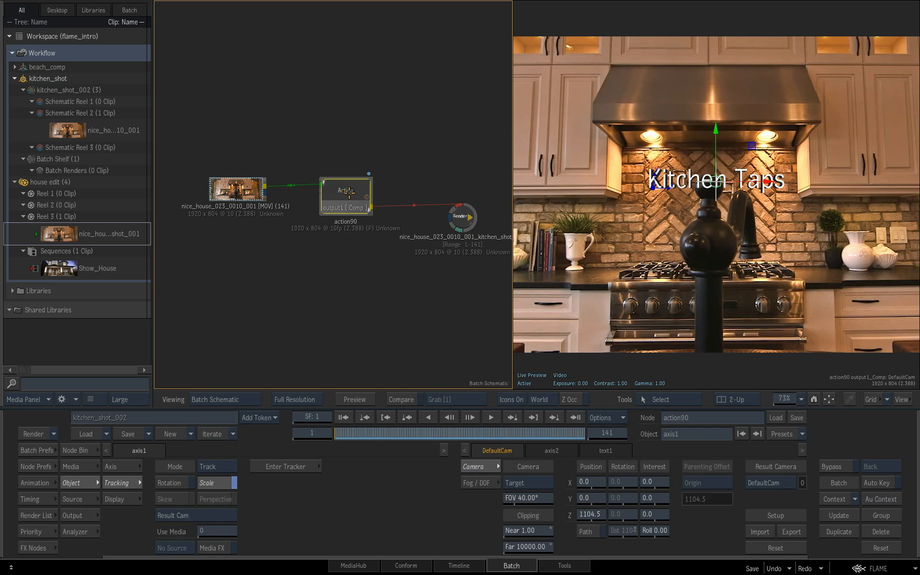
key(ctrl+space)
drag(741, 294, 597, 278)
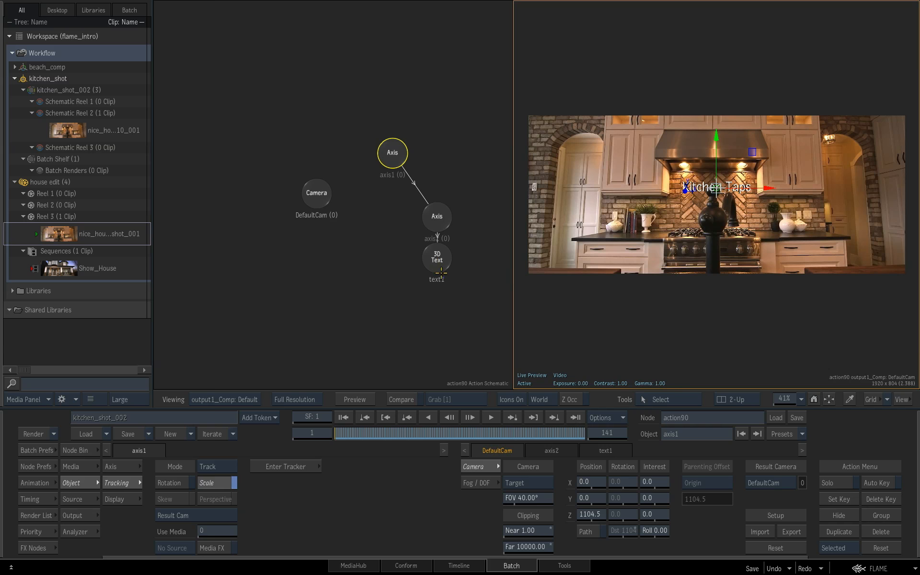
drag(455, 434, 290, 435)
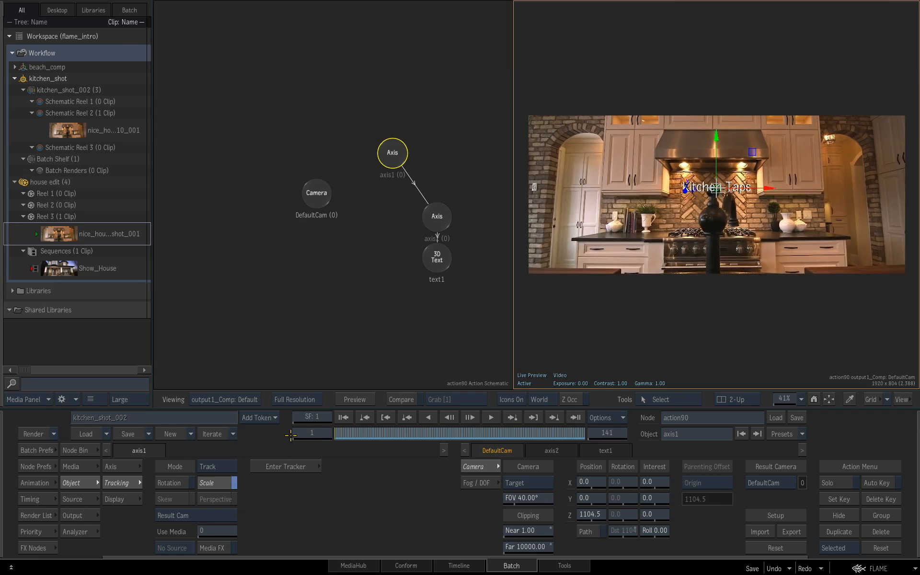
click(438, 218)
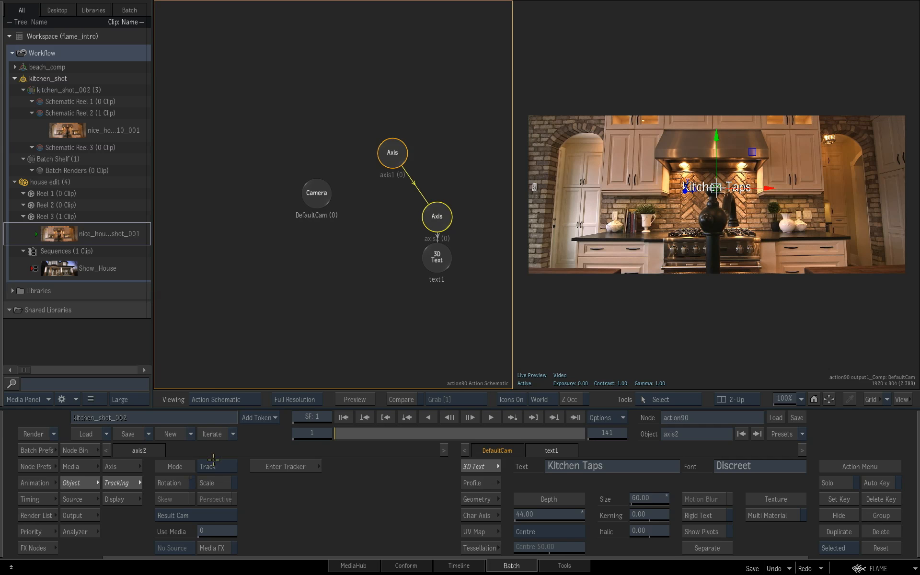
click(134, 467)
drag(164, 499, 205, 504)
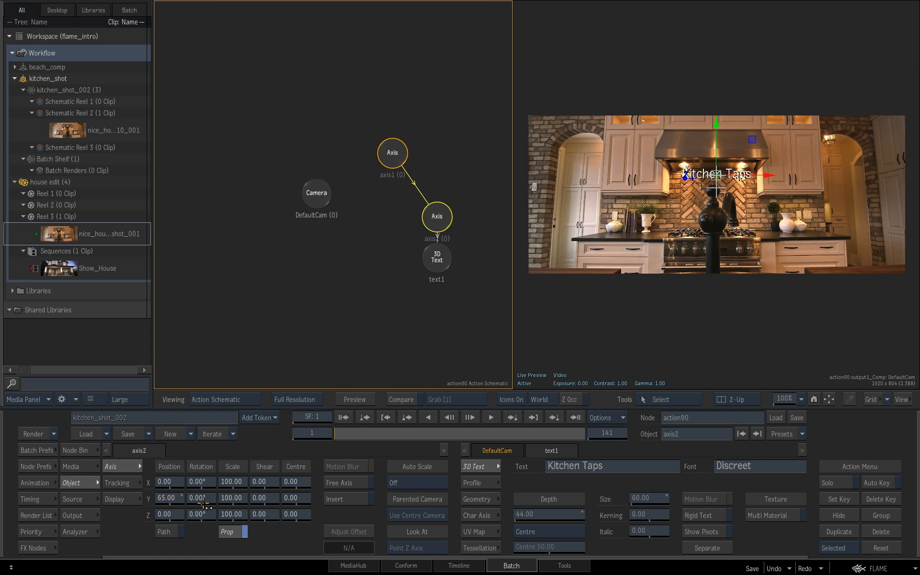
drag(644, 498, 664, 498)
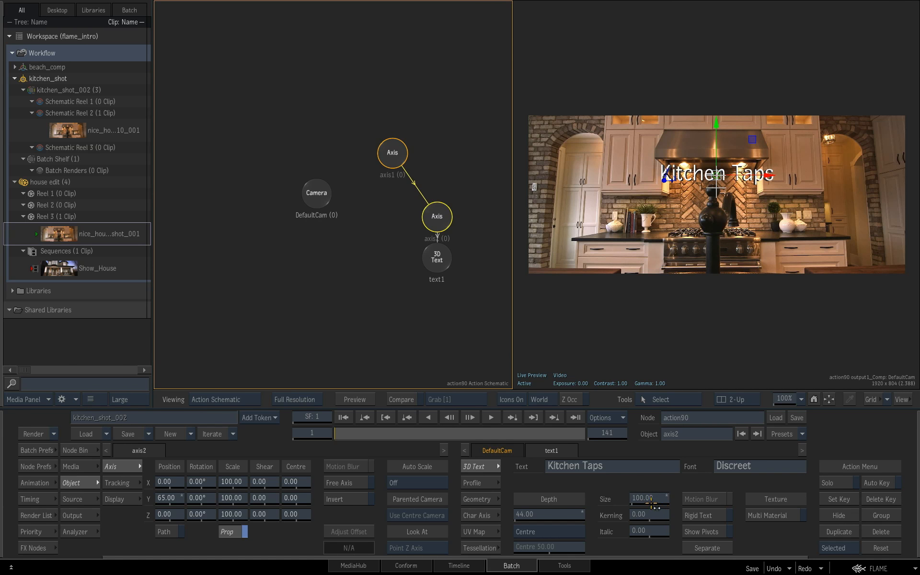
With Auto Key on, keyframe the text's character-axis Y position at 407 on frame 1 and 34 on frame 63, then disable Auto Key
click(493, 516)
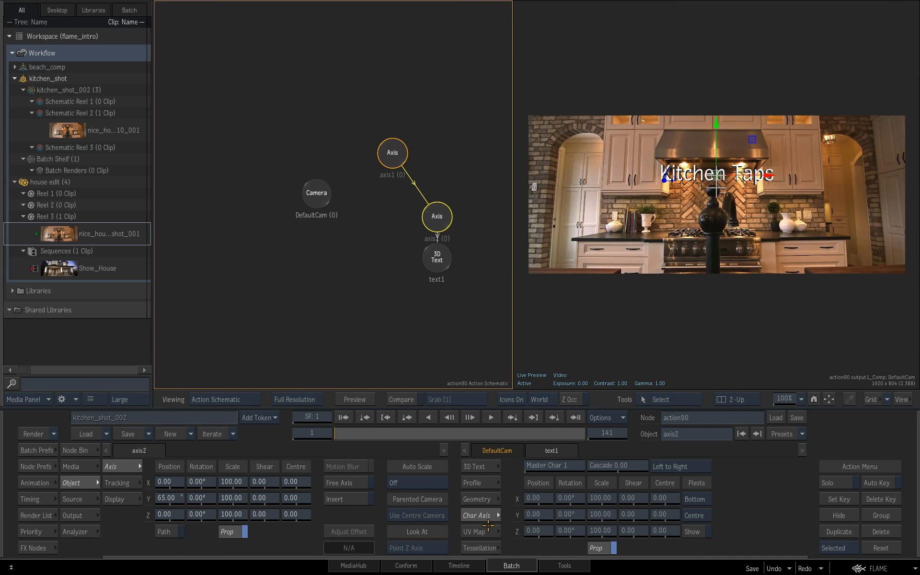
click(889, 487)
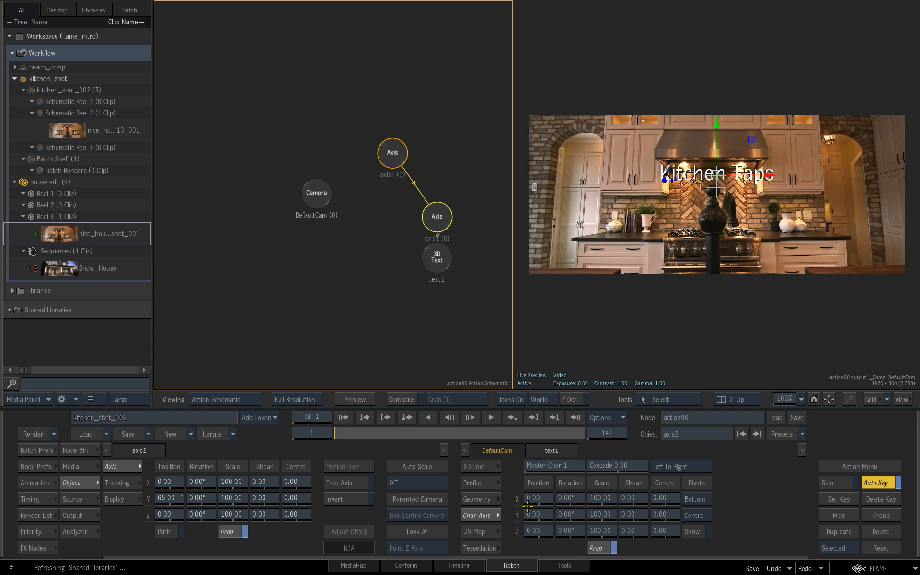
drag(544, 516, 644, 488)
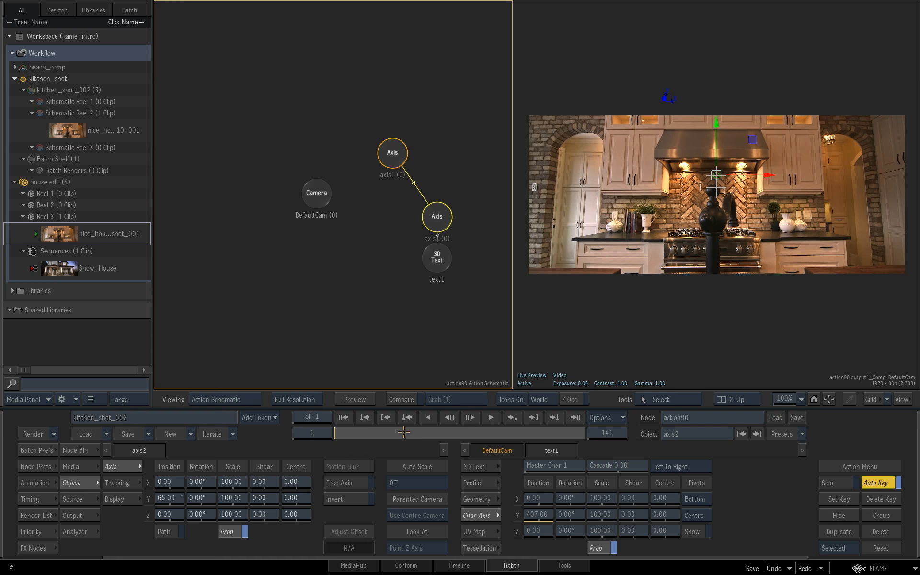
drag(415, 437, 444, 433)
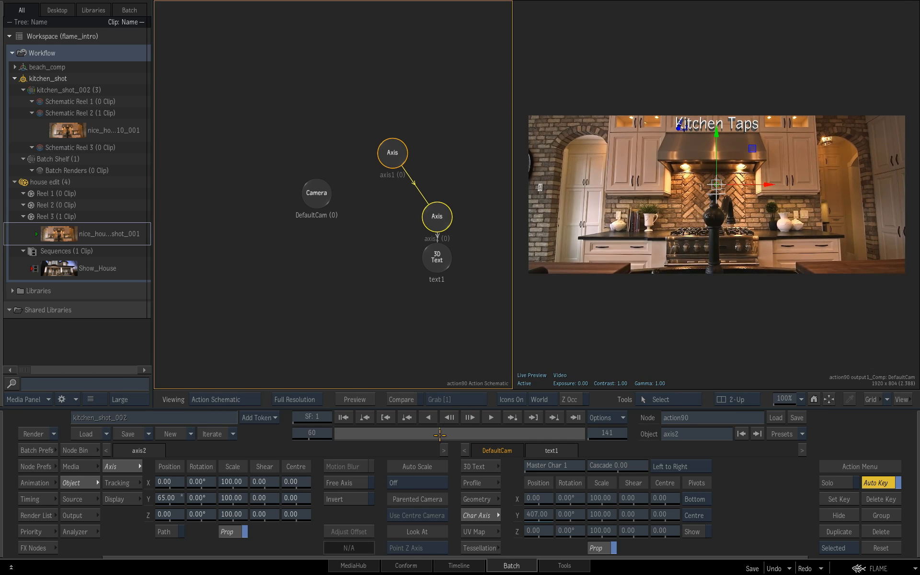
drag(551, 514, 438, 513)
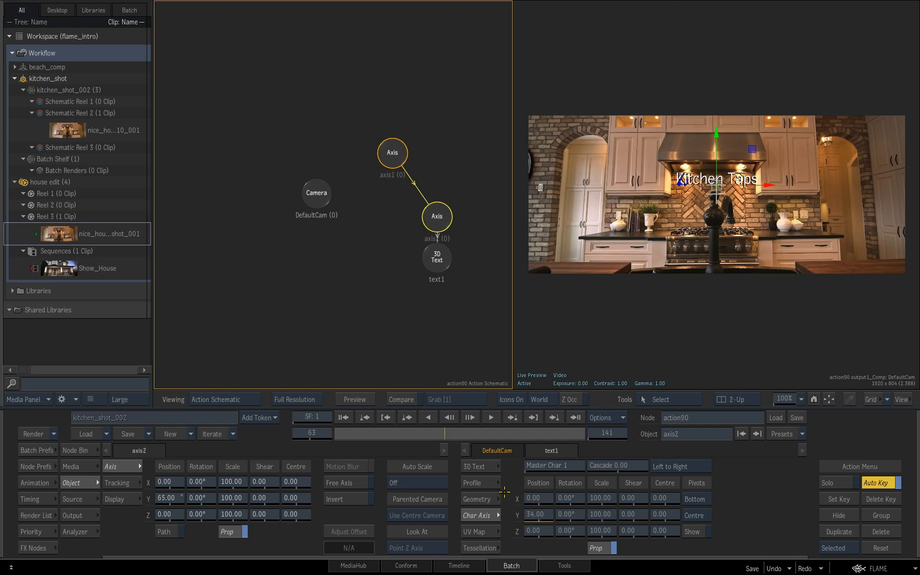
click(867, 483)
Set the character animation to cascade Right to Left with a Cascade value of 2, and scrub the shot to check it
click(698, 472)
click(692, 494)
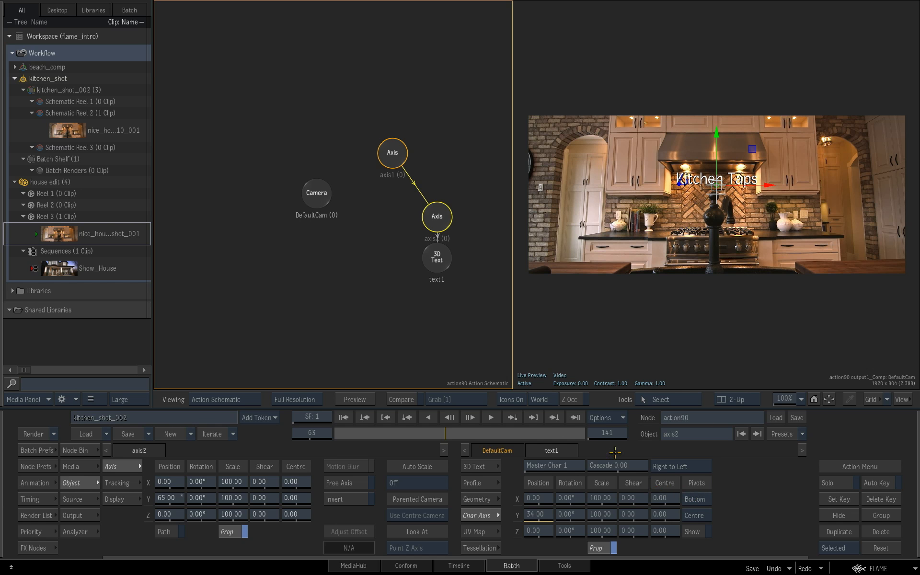
click(623, 467)
click(610, 432)
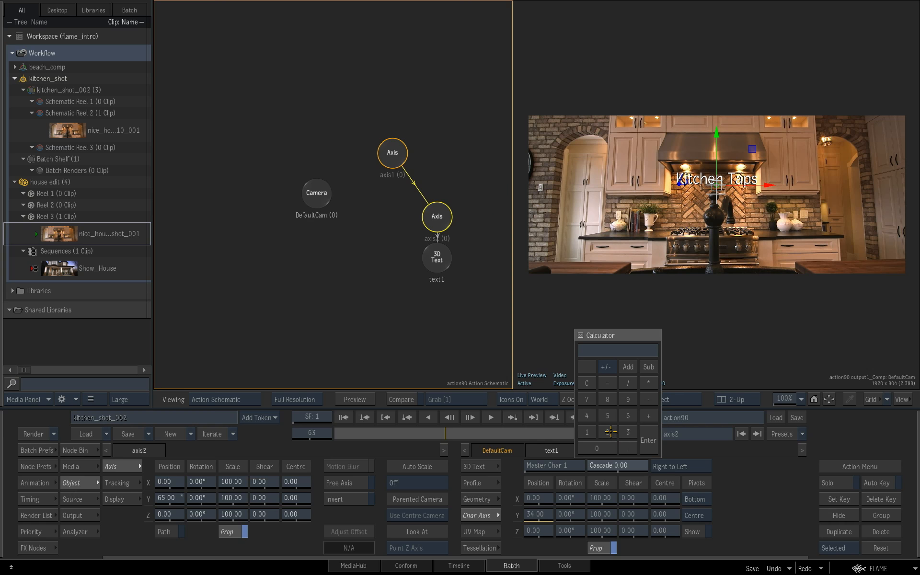
key(Return)
drag(458, 438, 502, 411)
Overwrite the kitchen_shot_002 iteration with the current batch setup and render its output
key(grave)
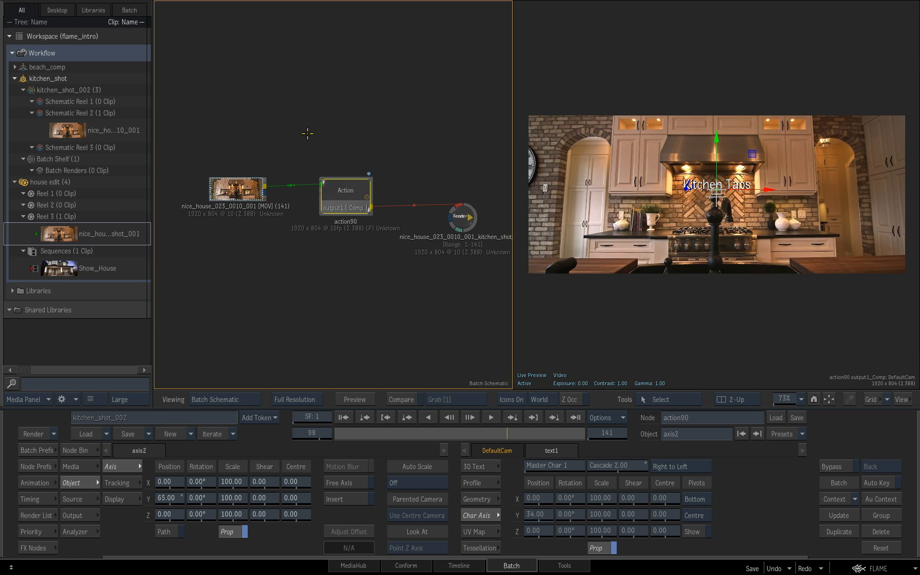
click(212, 434)
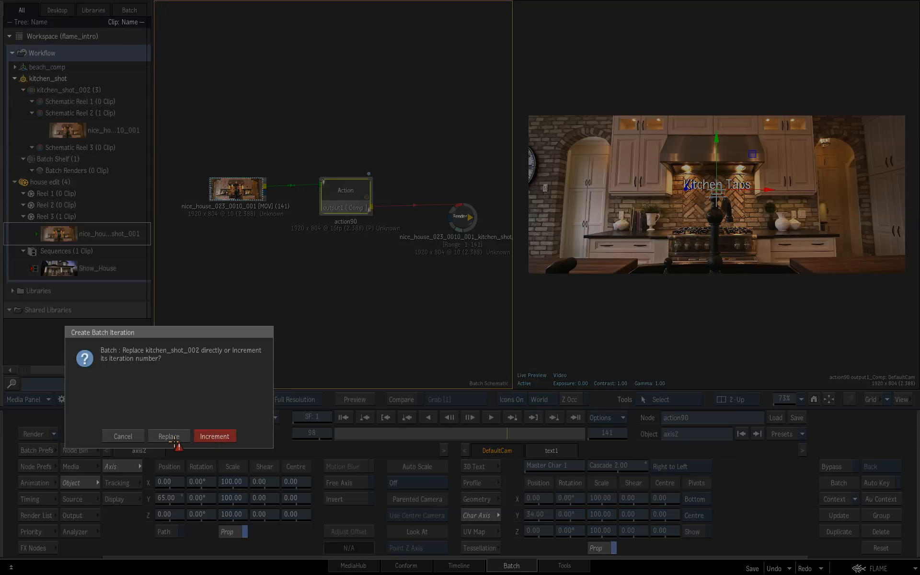
click(176, 438)
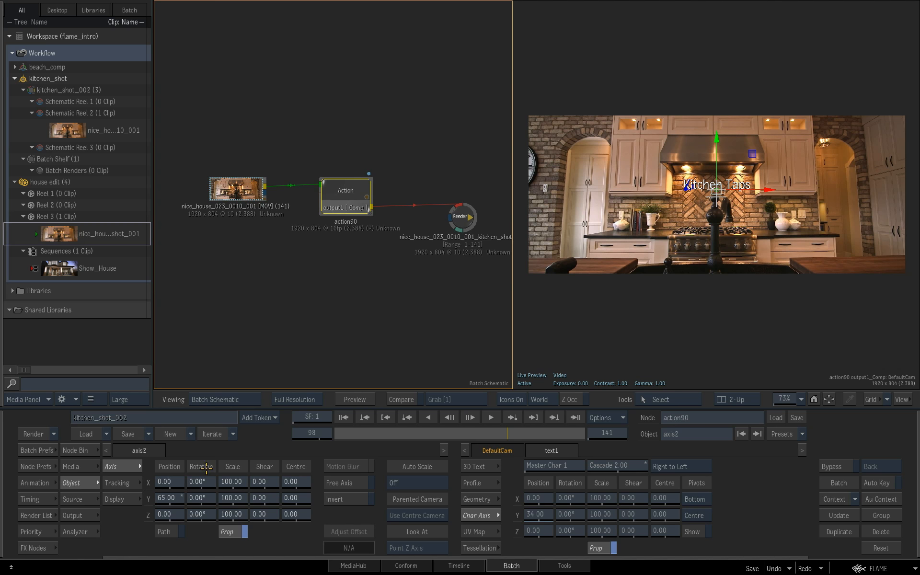
click(467, 217)
drag(468, 216, 468, 219)
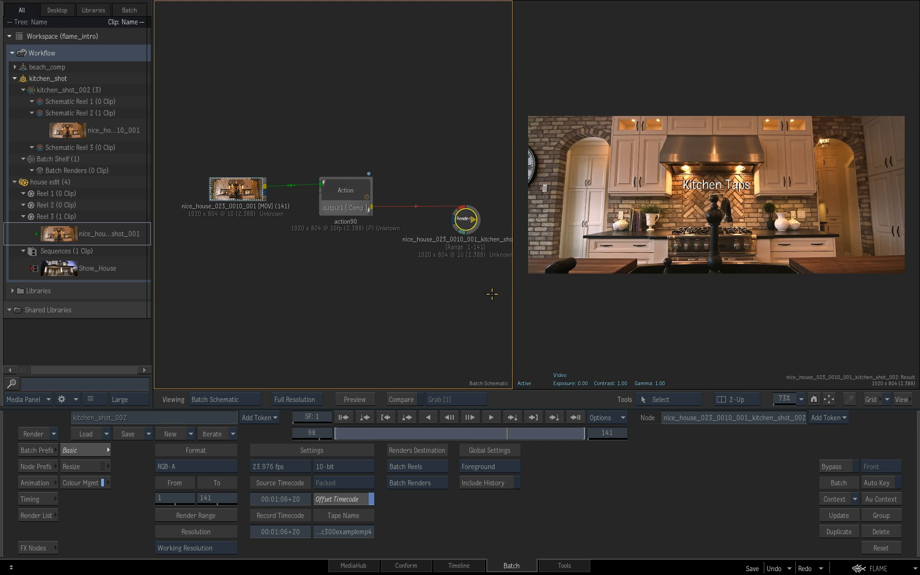
click(42, 437)
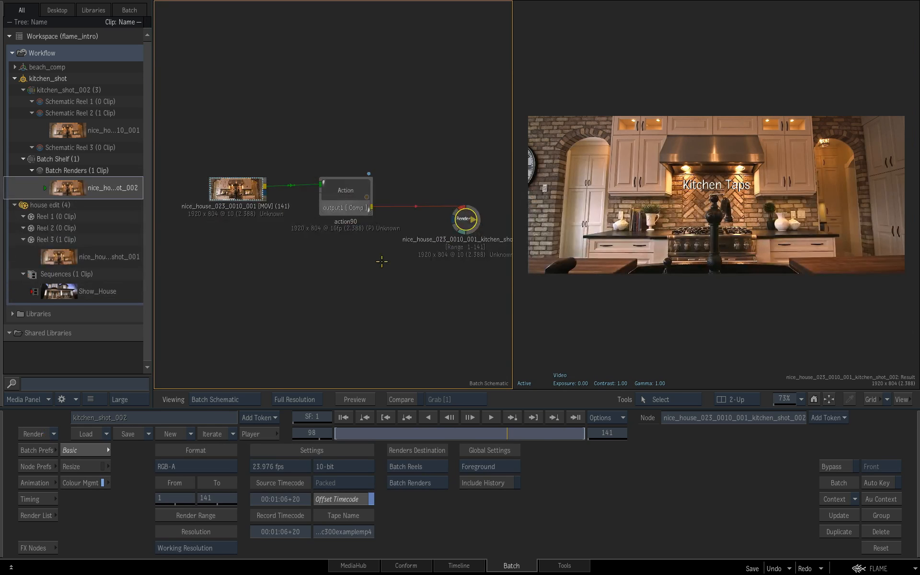
Increment the batch iteration to kitchen_shot_003 and switch the text's character cascade direction to Left to Right
click(215, 434)
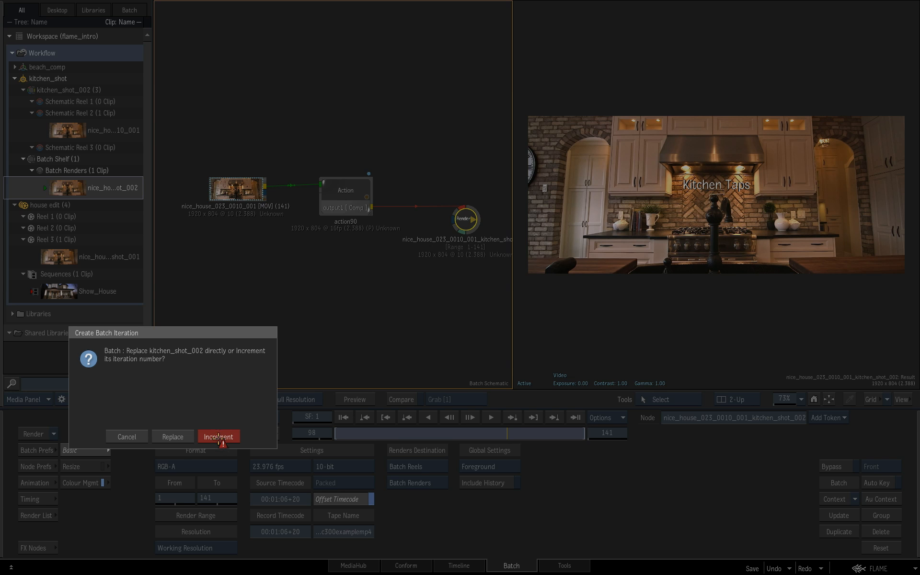
click(220, 440)
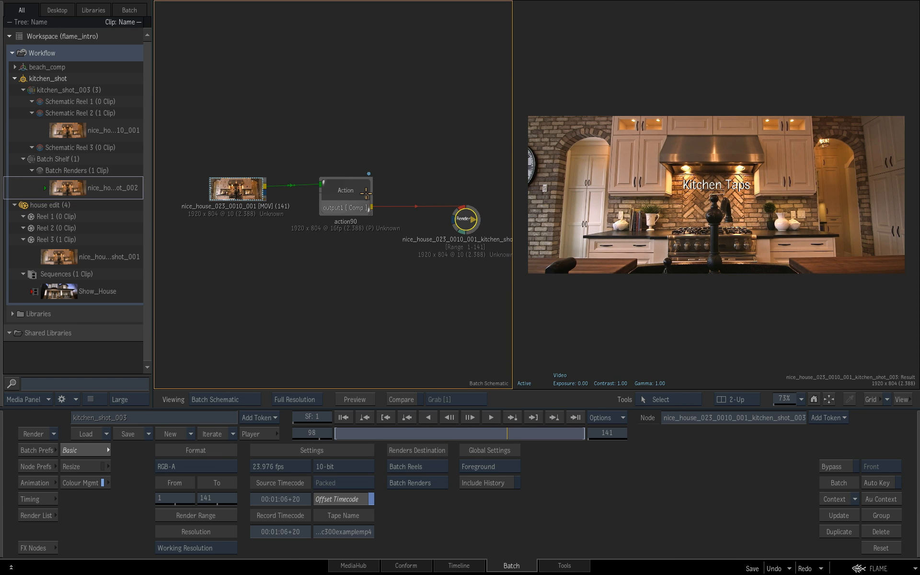
double_click(350, 190)
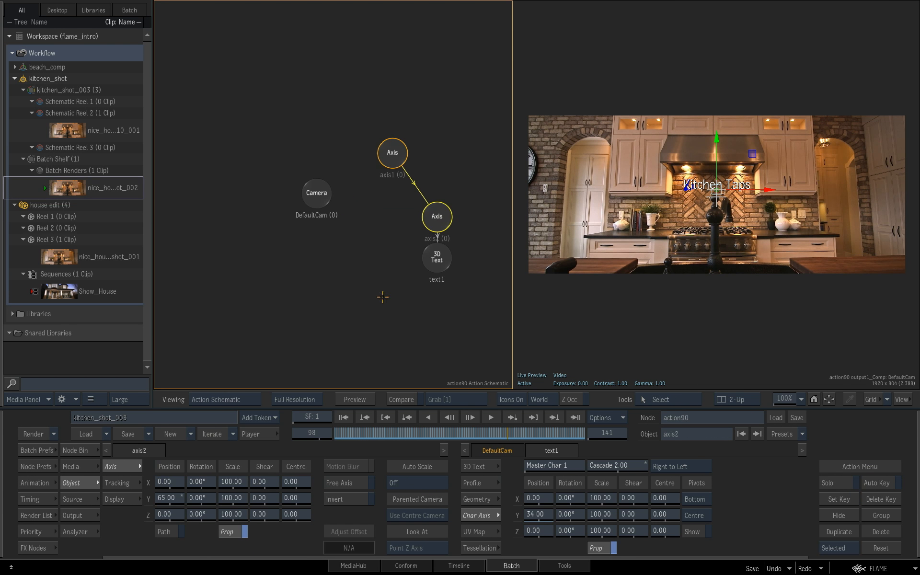
click(692, 466)
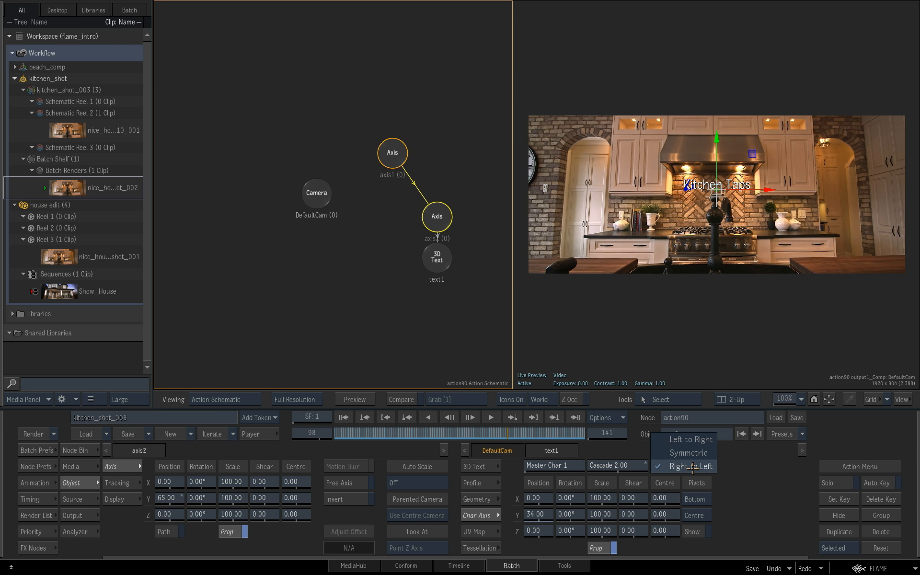
click(696, 441)
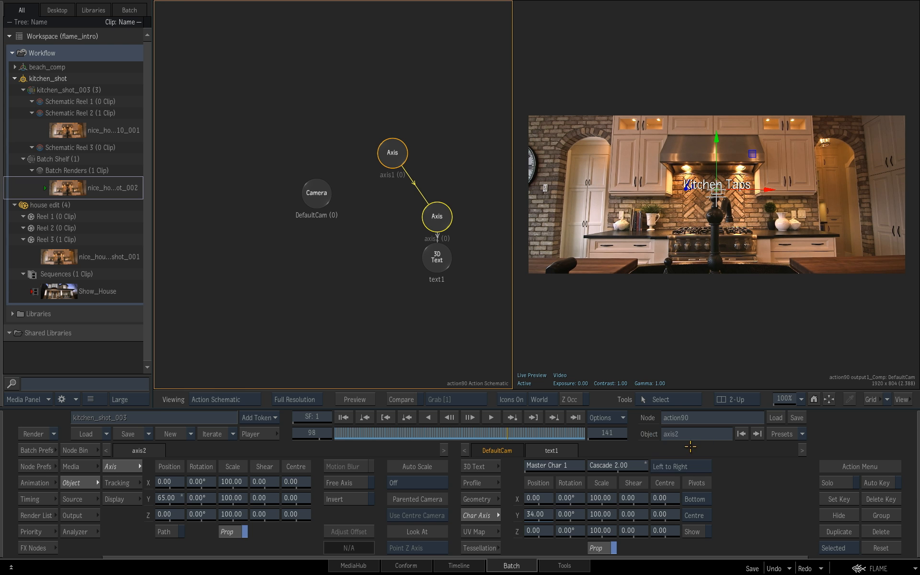
drag(444, 429, 398, 434)
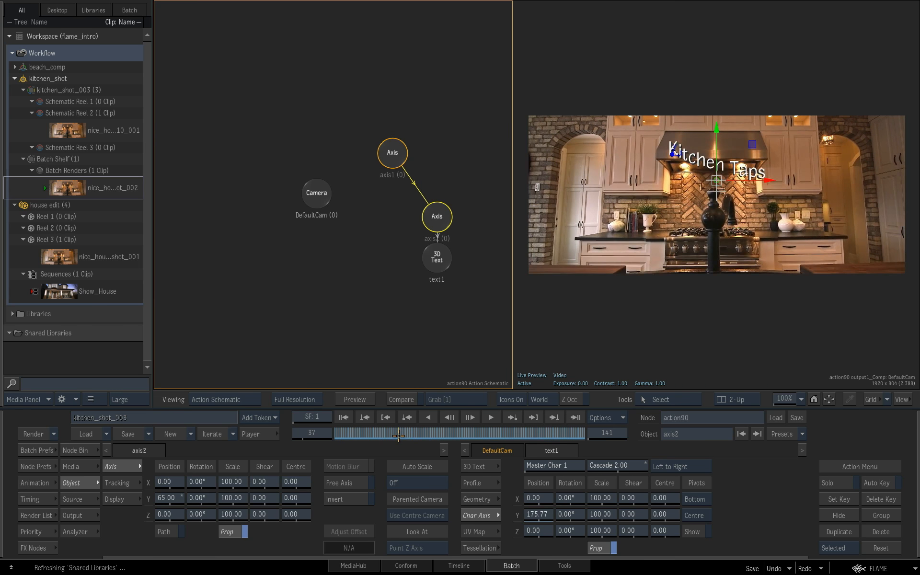
Set the Kitchen Taps text size to 142 and overwrite the kitchen_shot_003 iteration with the change
click(476, 469)
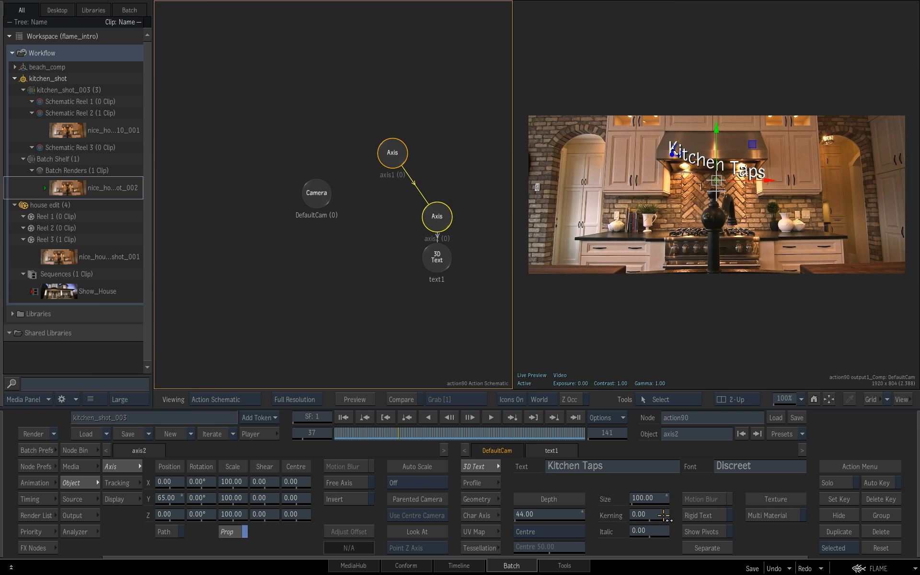
drag(650, 499, 672, 502)
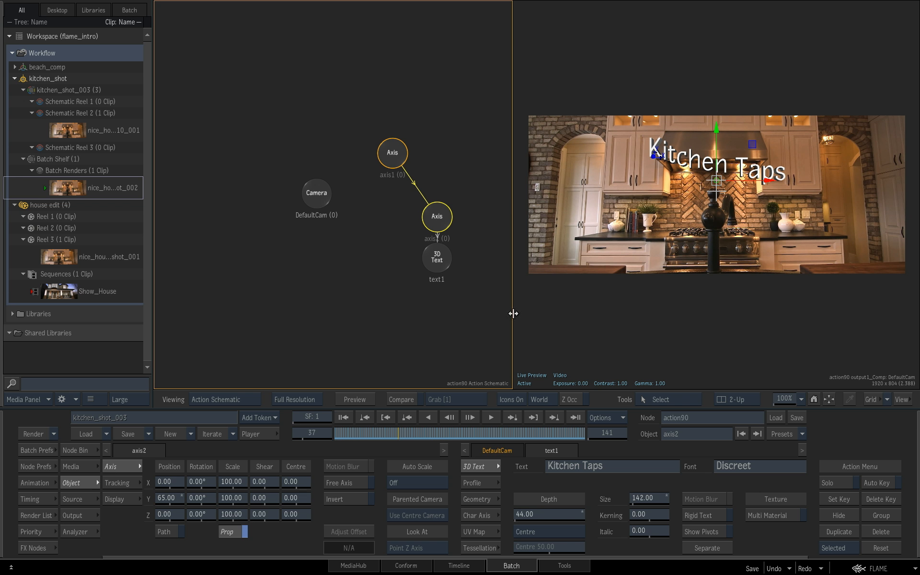
click(213, 434)
click(176, 437)
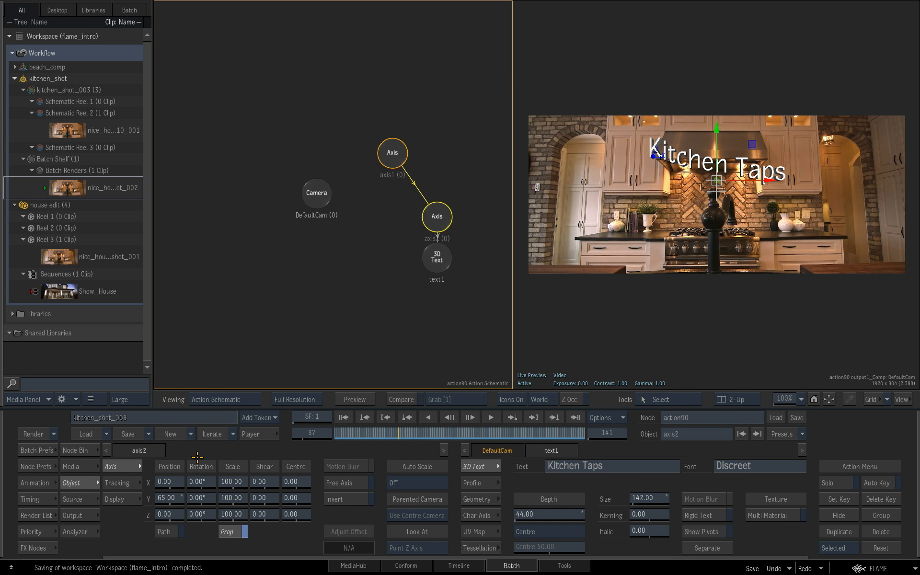
Return to the batch schematic and render the output of the kitchen_shot_003 iteration
key(Escape)
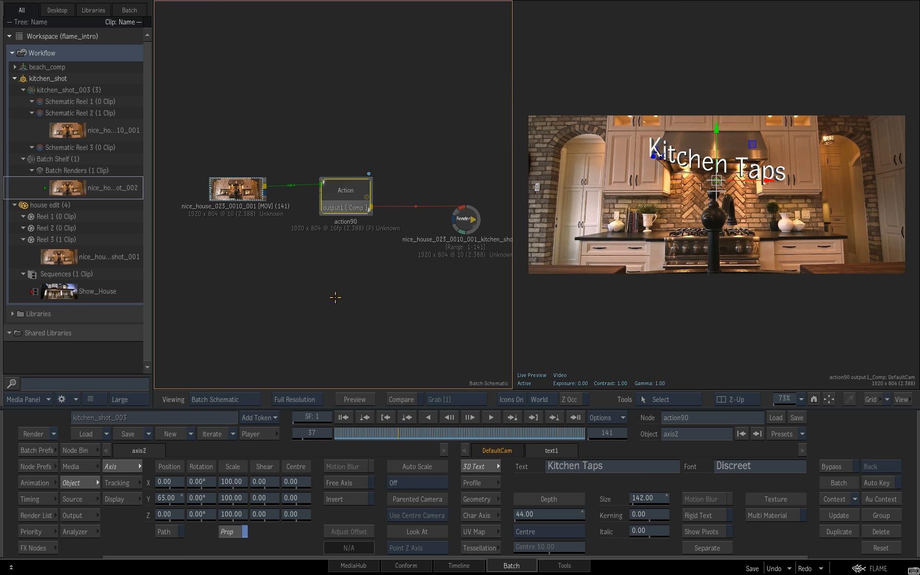
click(471, 223)
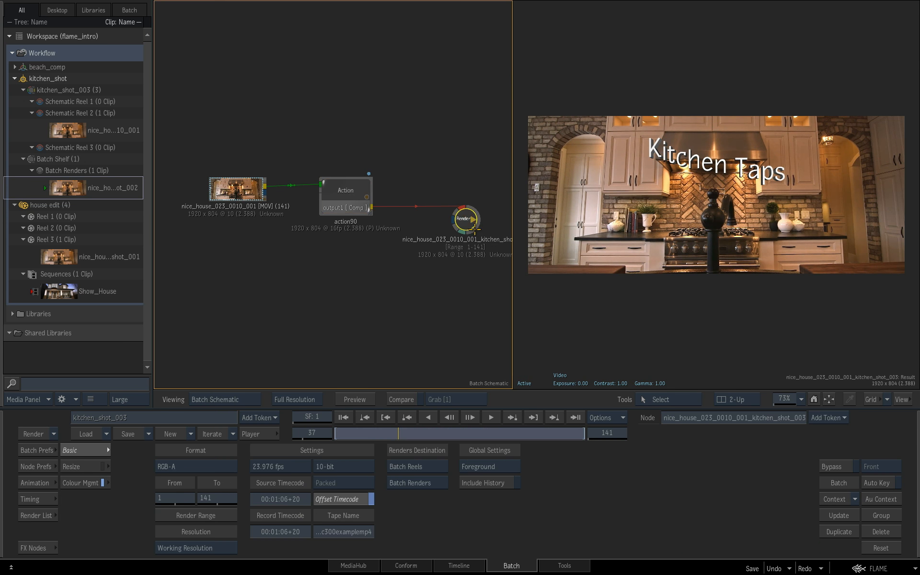
click(33, 434)
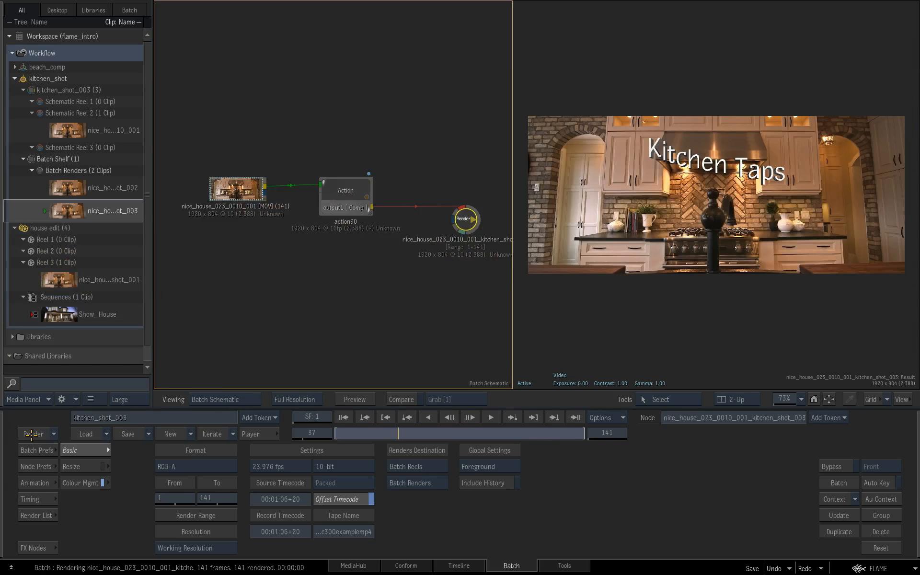
In the Timeline view, move the kitchen_shot_002 and kitchen_shot_003 renders together from Batch Renders into Reel 3 of house edit
click(458, 566)
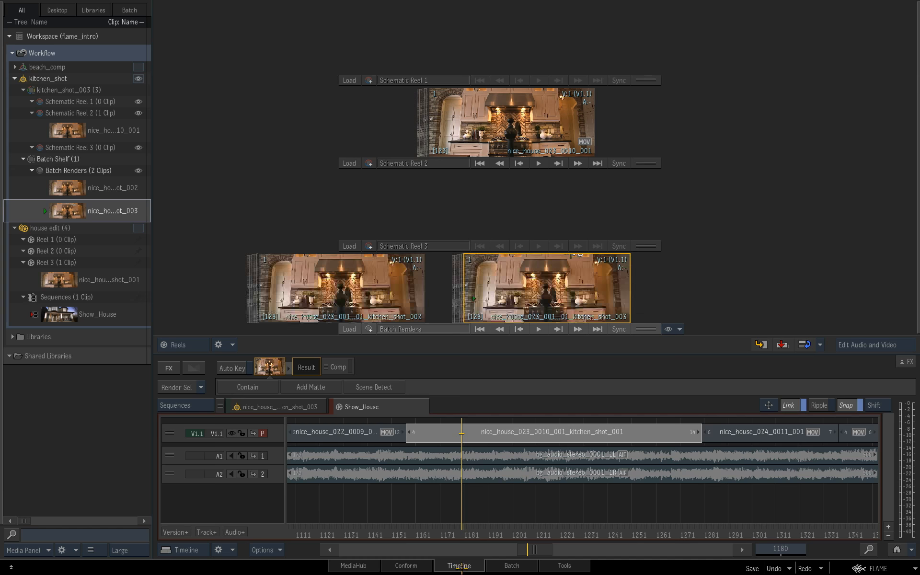
drag(347, 286, 468, 279)
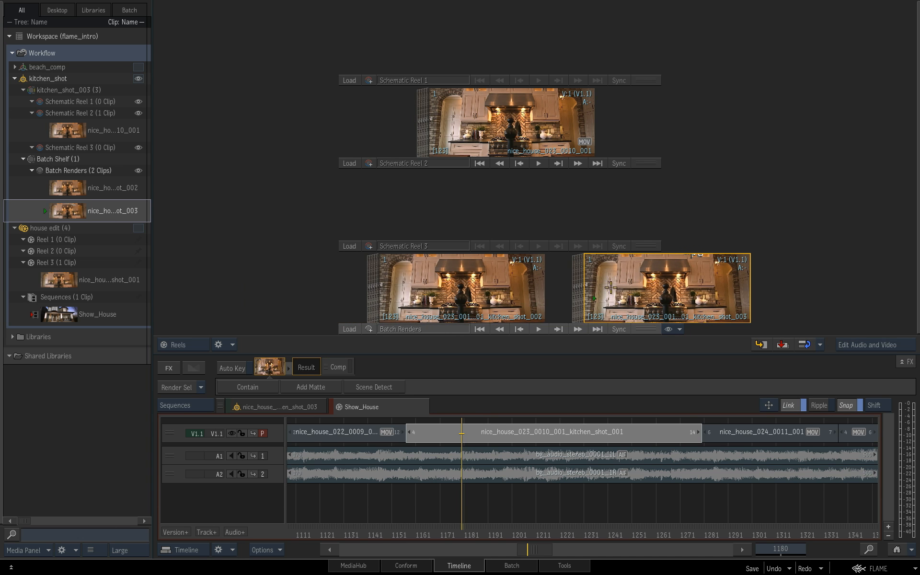
click(472, 302)
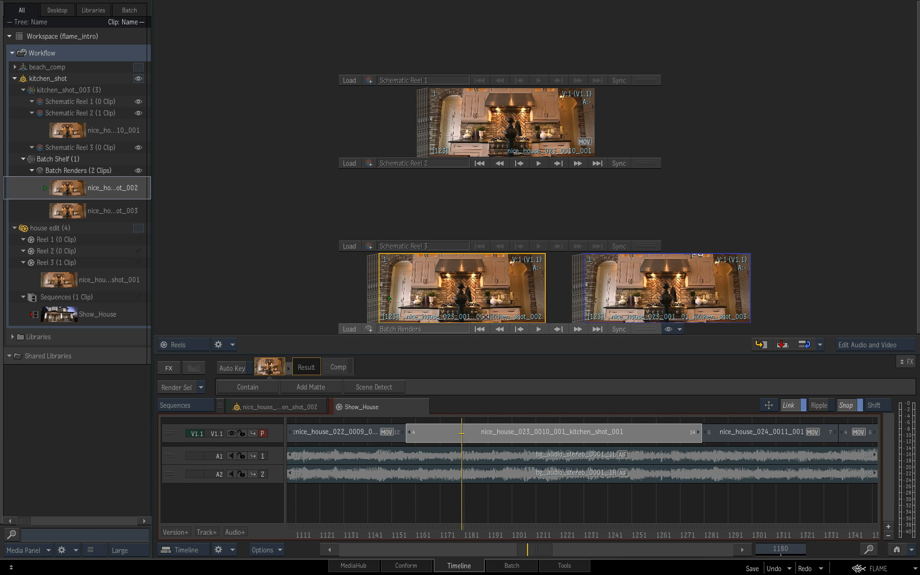
click(721, 312)
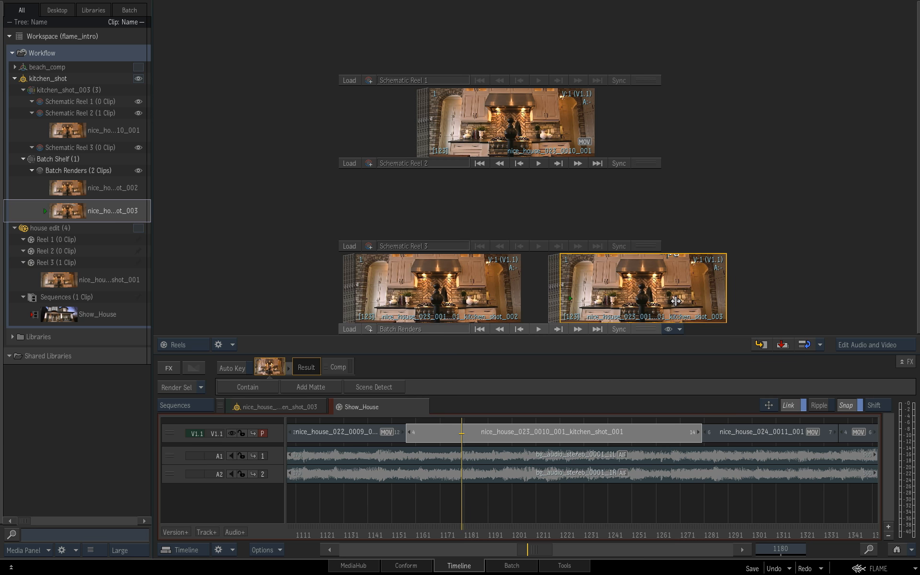
click(452, 292)
ctrl+click(621, 286)
drag(436, 294, 86, 263)
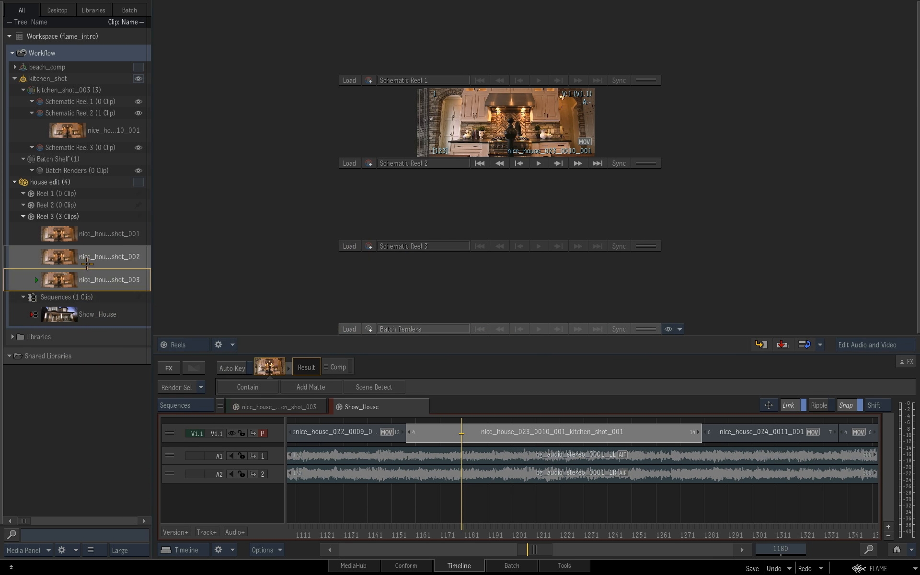
Display the house edit reels and switch the viewing layout from Reels to Src-Seq
click(137, 182)
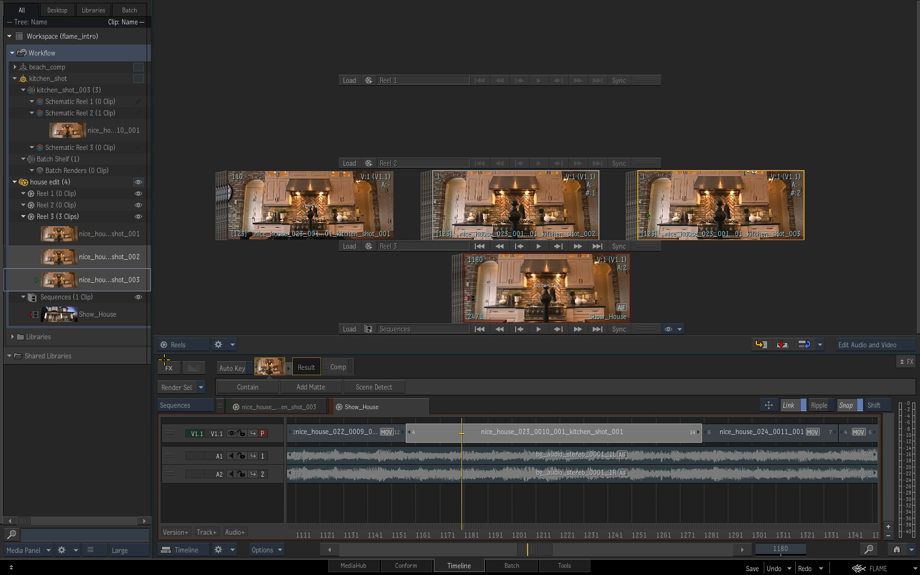
click(198, 344)
click(201, 387)
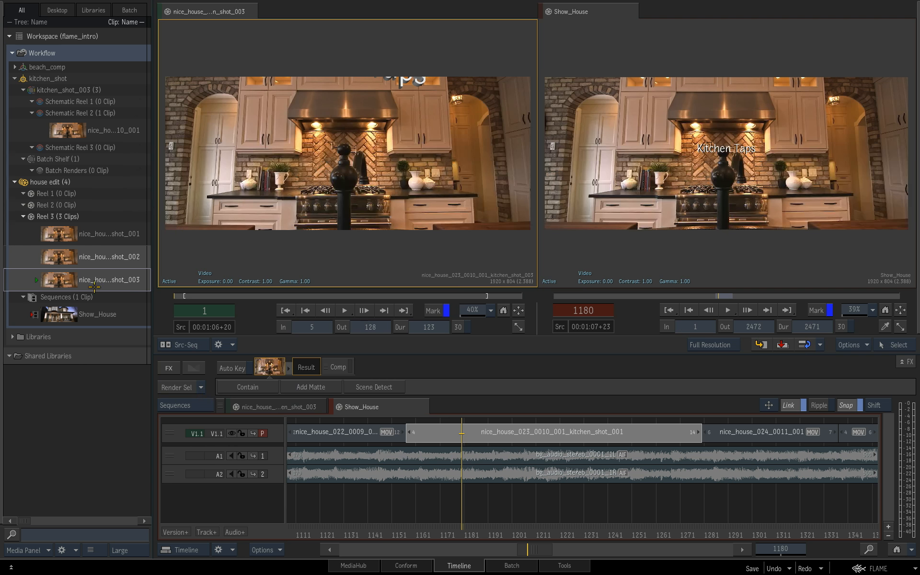
Load the kitchen_shot_002 render as source, preview its text animation, and replace the kitchen_shot_001 segment in Show_House with it
click(67, 254)
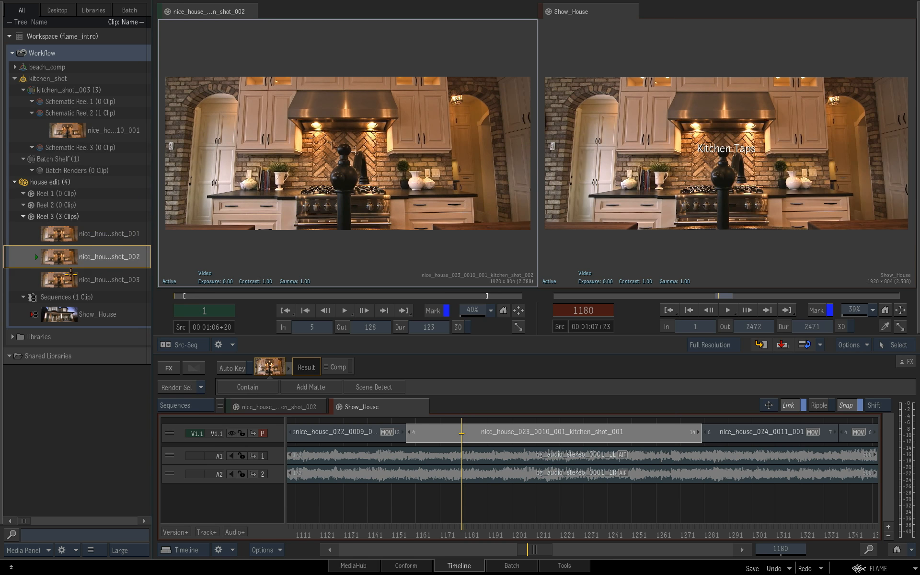
click(480, 535)
mouse_move(479, 535)
mouse_down()
mouse_move(451, 532)
mouse_move(472, 531)
mouse_up()
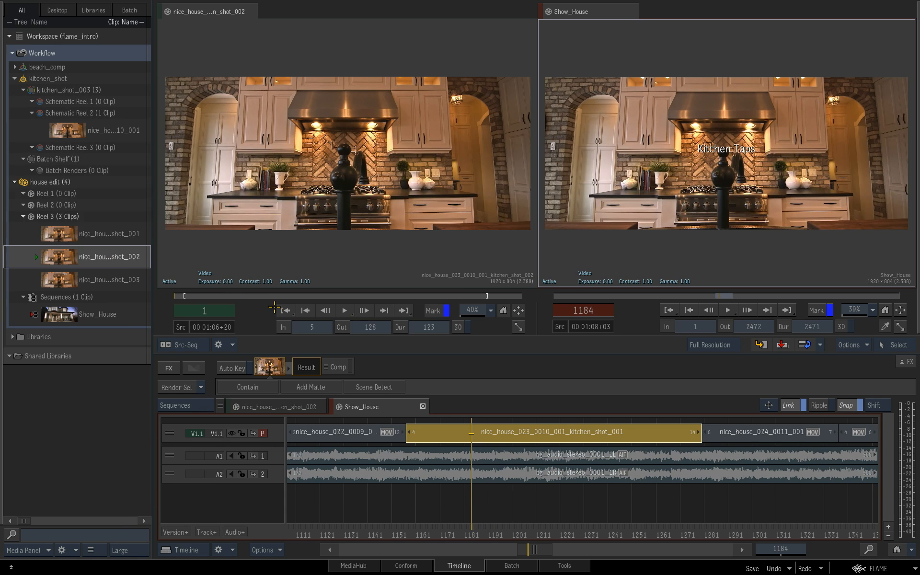
click(284, 297)
drag(285, 298, 295, 297)
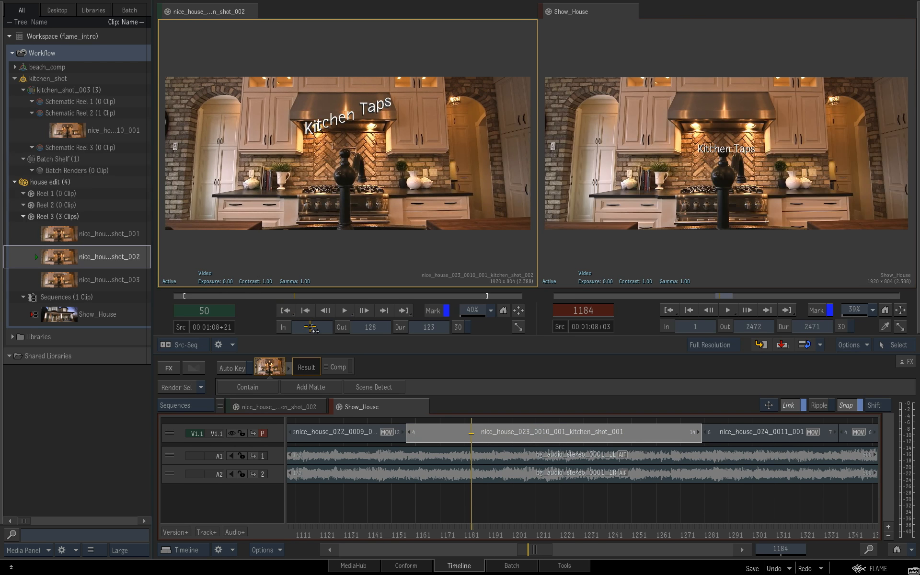
key(F11)
drag(472, 531, 505, 530)
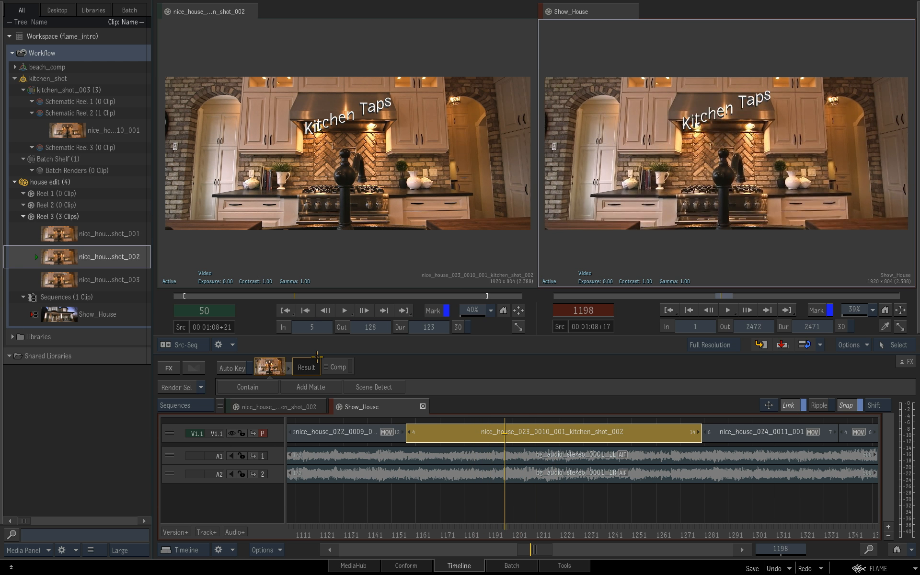
Replace the kitchen shot segment in Show_House with the kitchen_shot_003 render from Reel 3 and scrub through it
click(64, 238)
click(65, 281)
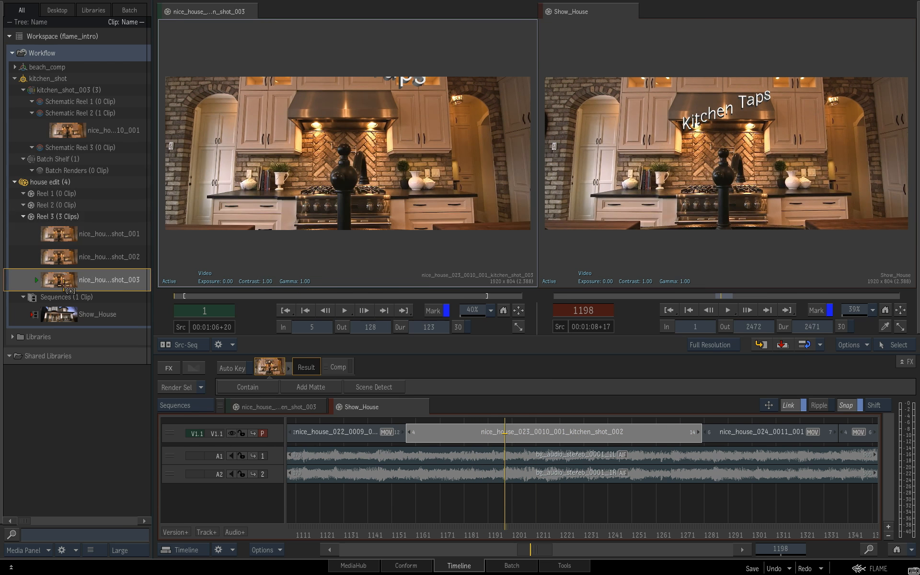
key(F11)
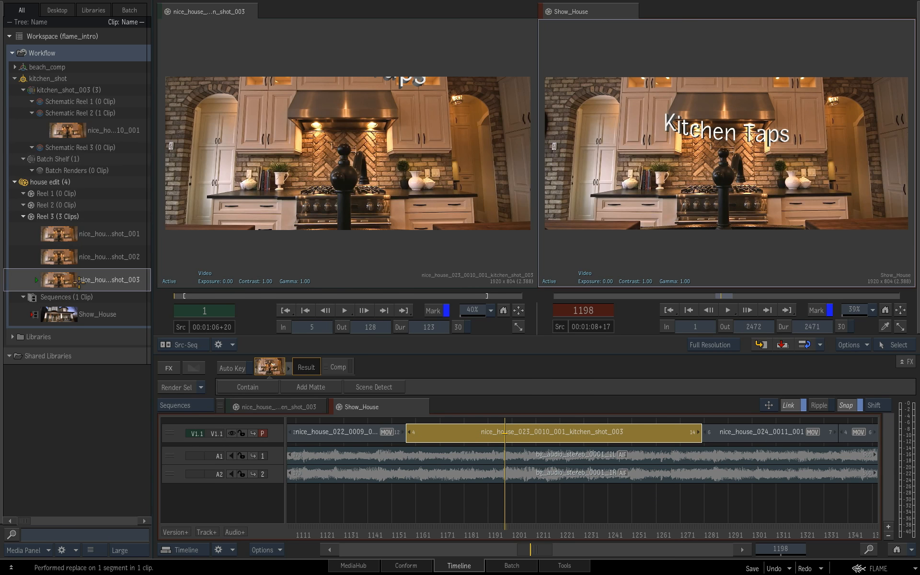
drag(505, 531, 539, 485)
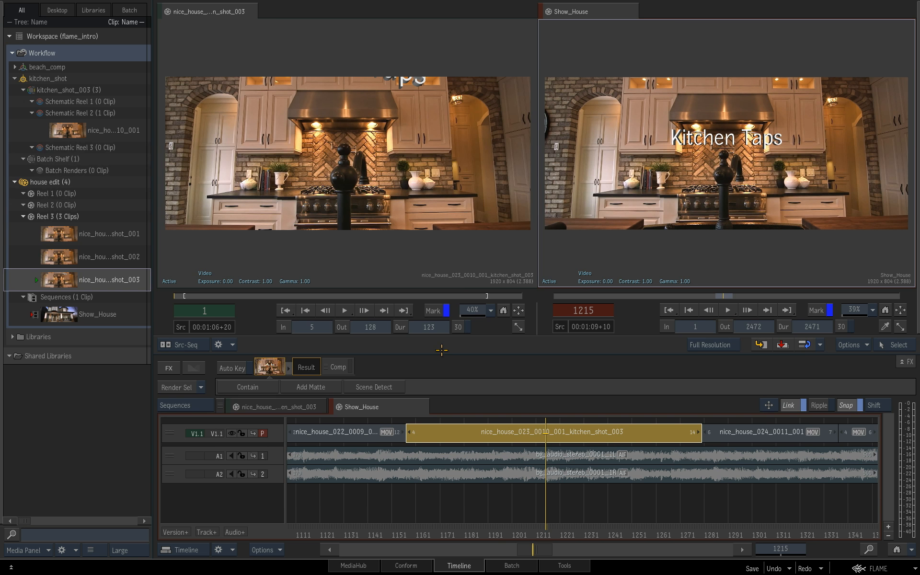
Return to the Reels layout and review the kitchen_shot batch reels, then the house edit reels
key(alt+1)
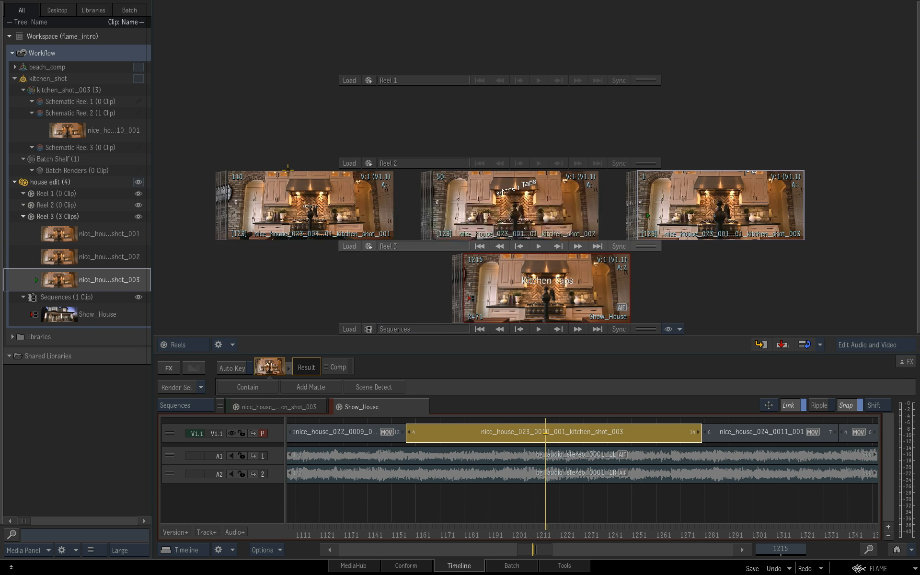
click(138, 79)
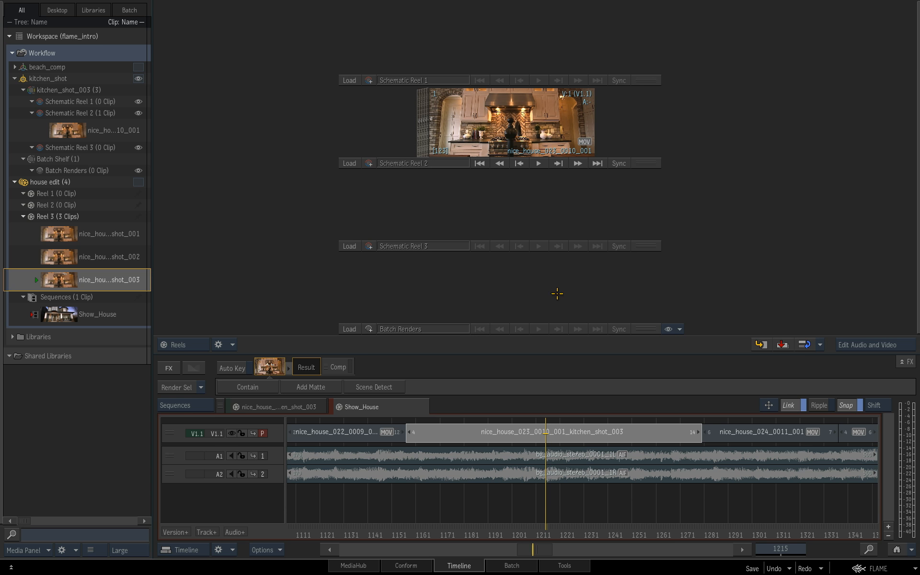
drag(515, 139, 530, 146)
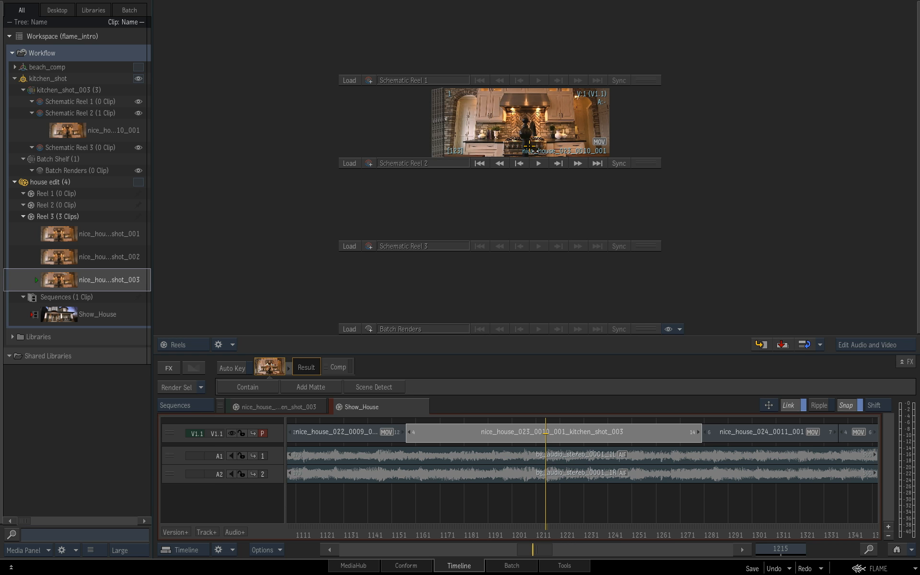
click(138, 182)
drag(536, 208, 551, 221)
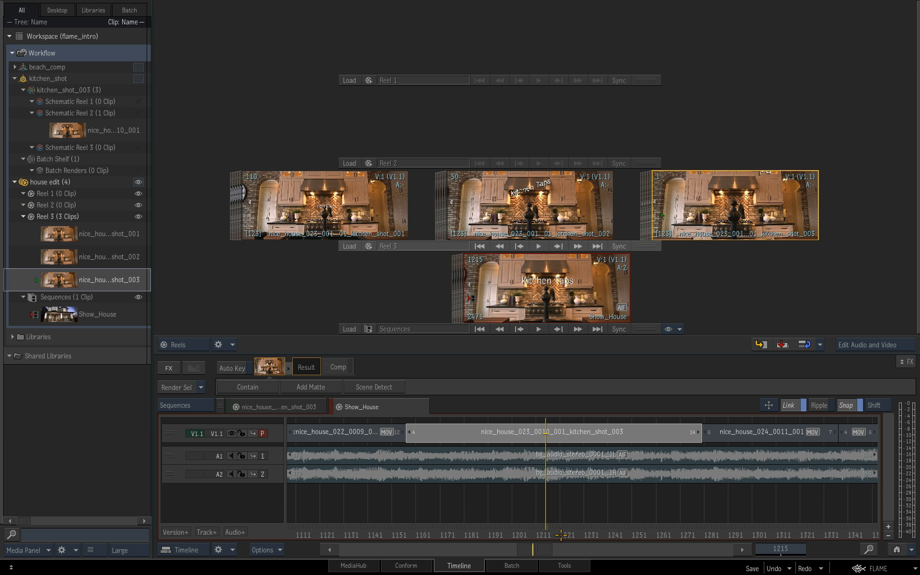